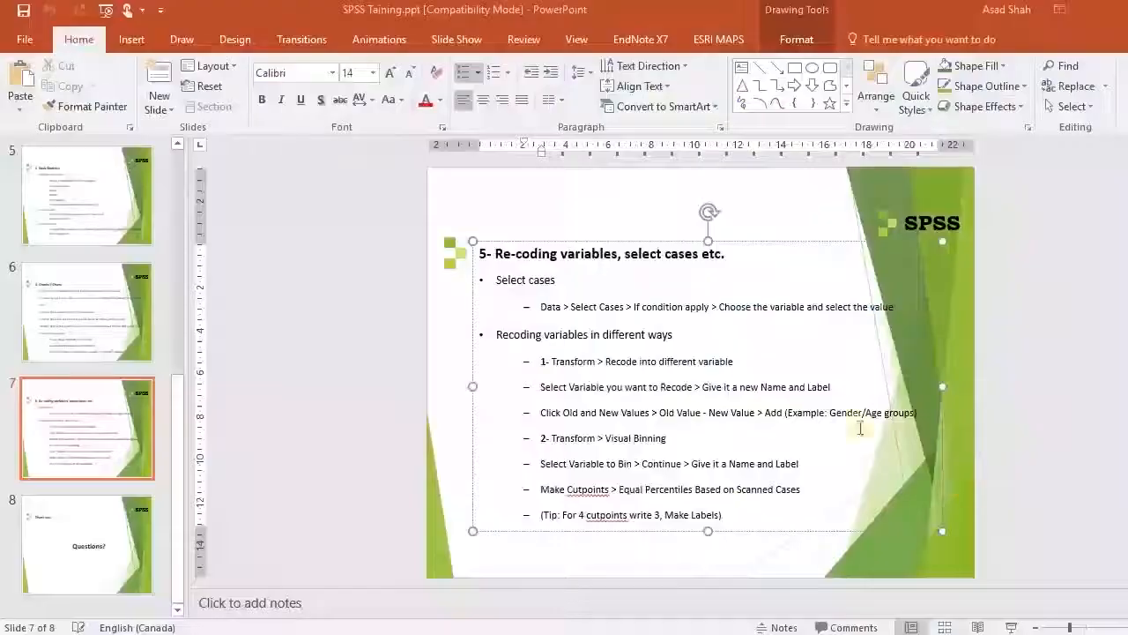
pyautogui.click(746, 557)
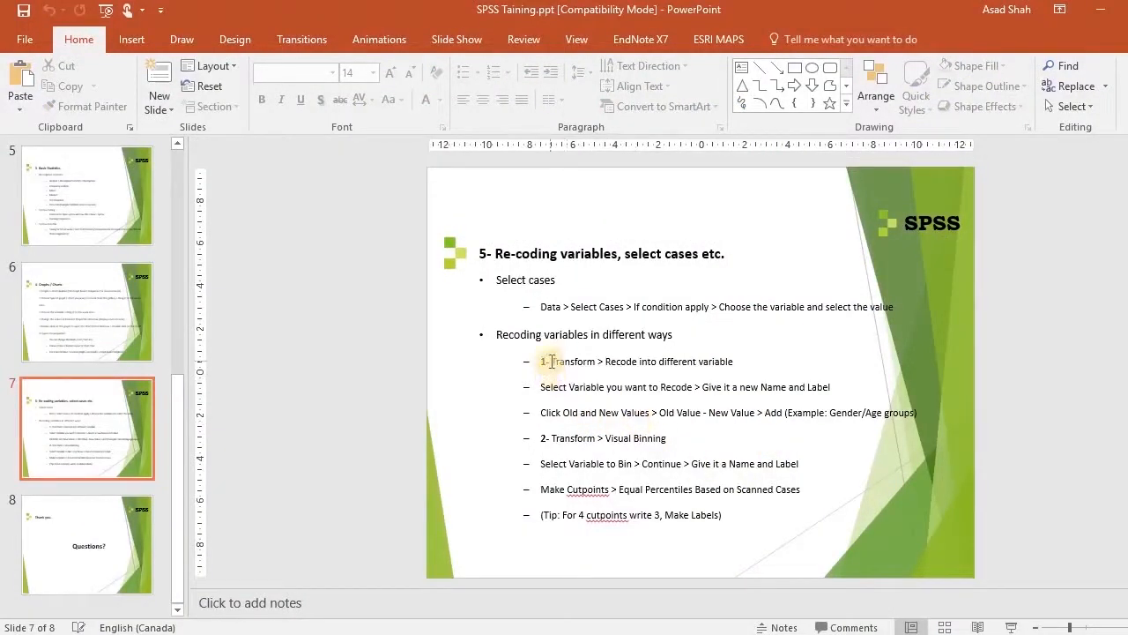
pyautogui.moveTo(552, 361); pyautogui.dragTo(635, 362)
pyautogui.click(640, 362)
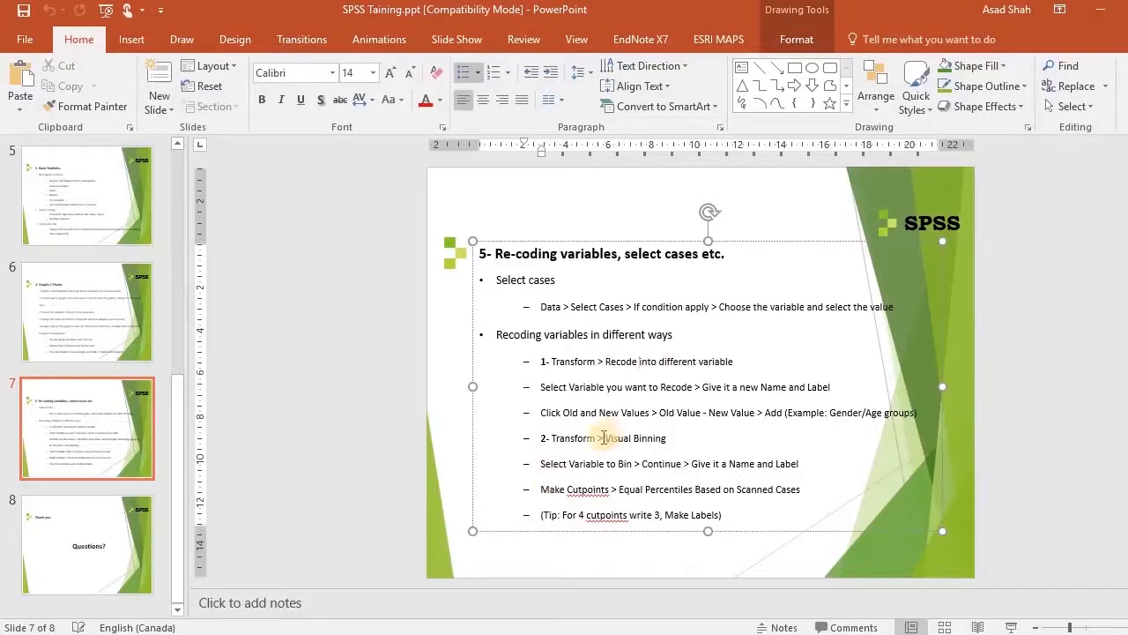
pyautogui.click(564, 555)
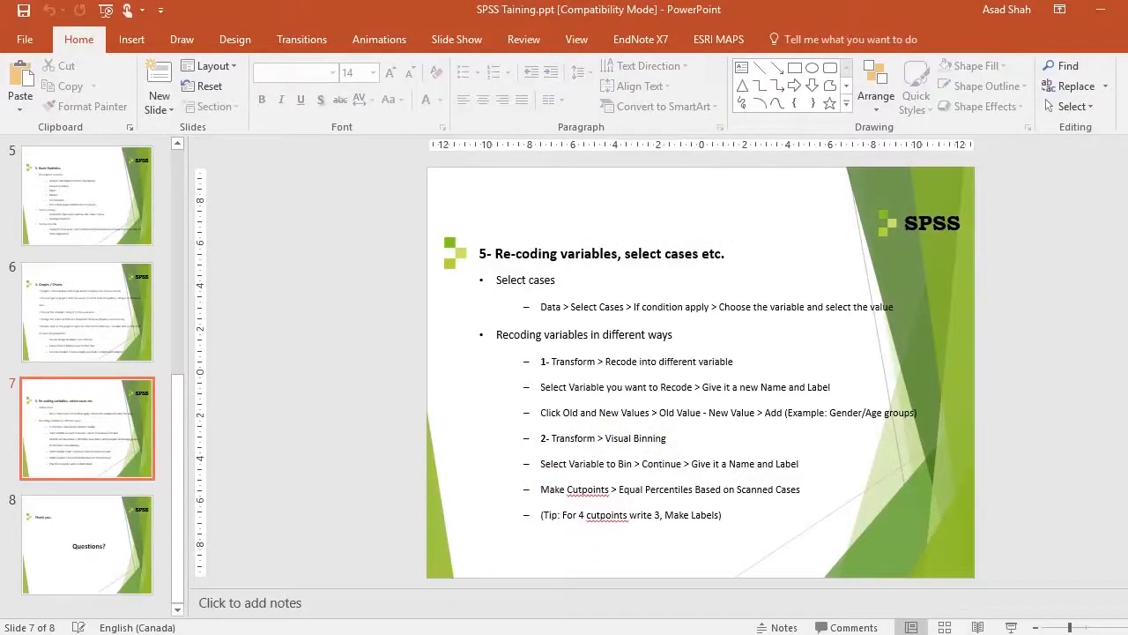
# Step: Switch to the SPSS Data Editor and examine the full list of value labels for the AGE_12 variable in an enlarged dialog
pyautogui.click(670, 573)
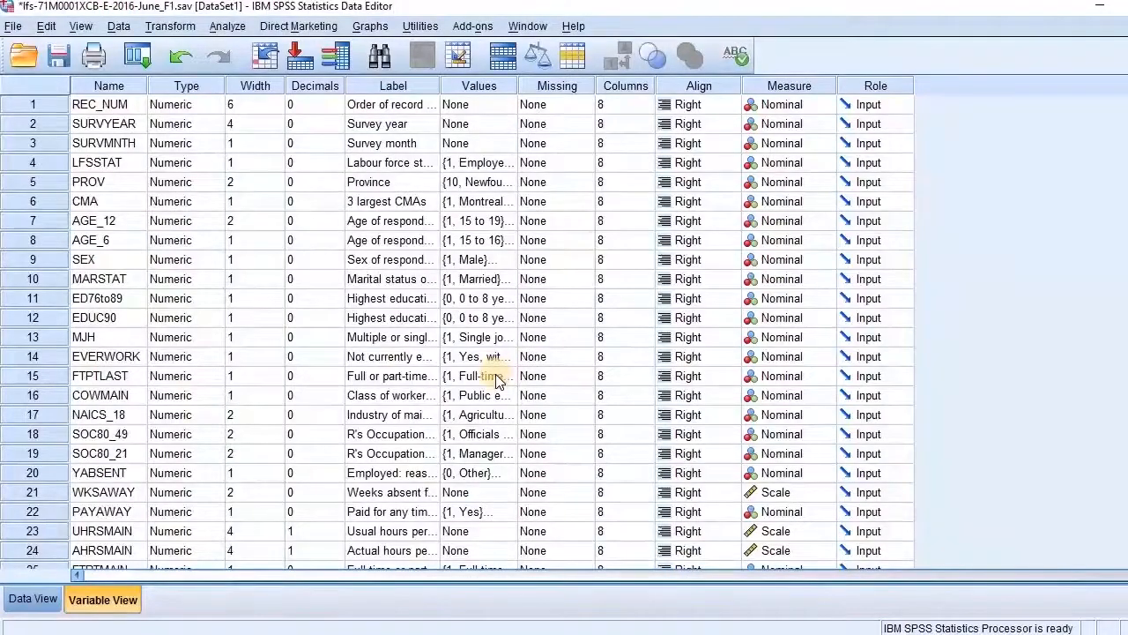
pyautogui.click(49, 222)
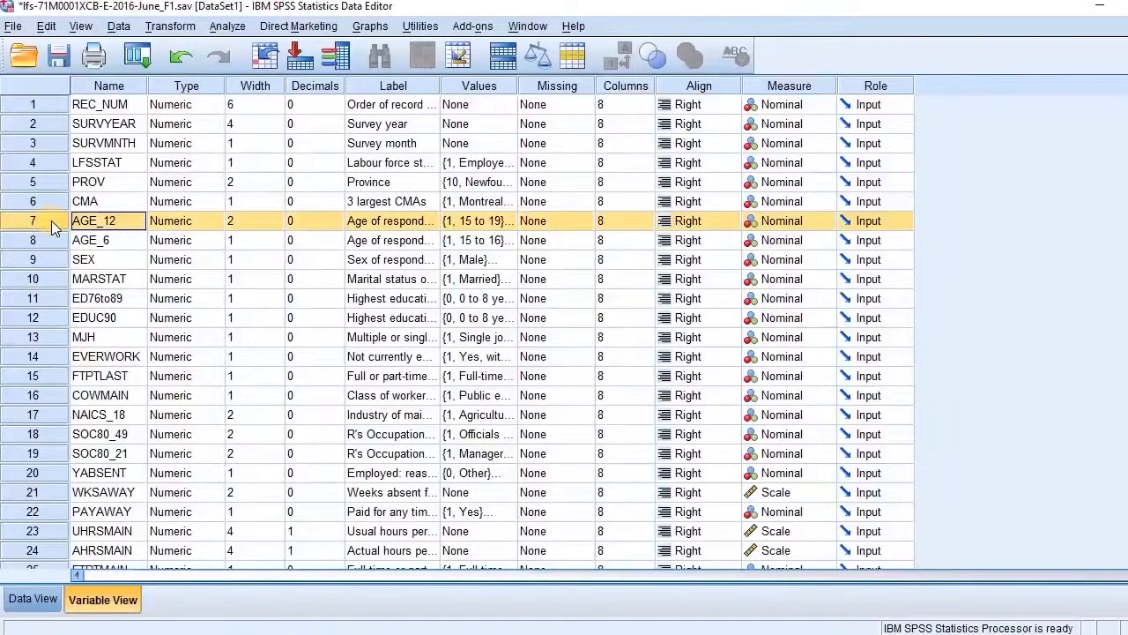
pyautogui.click(487, 216)
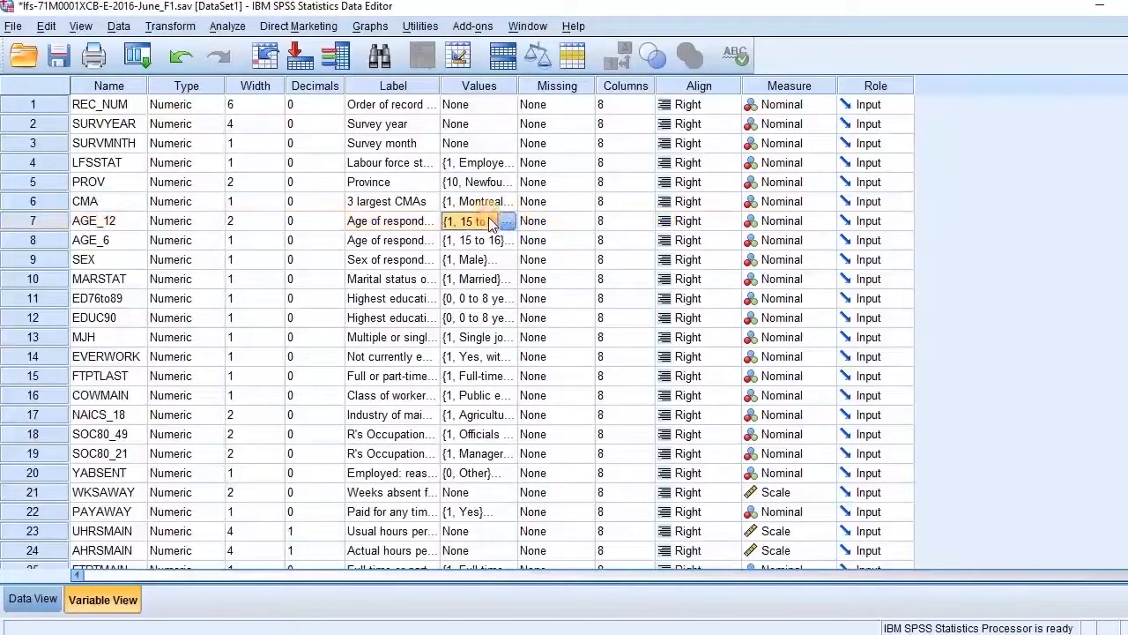
pyautogui.click(515, 220)
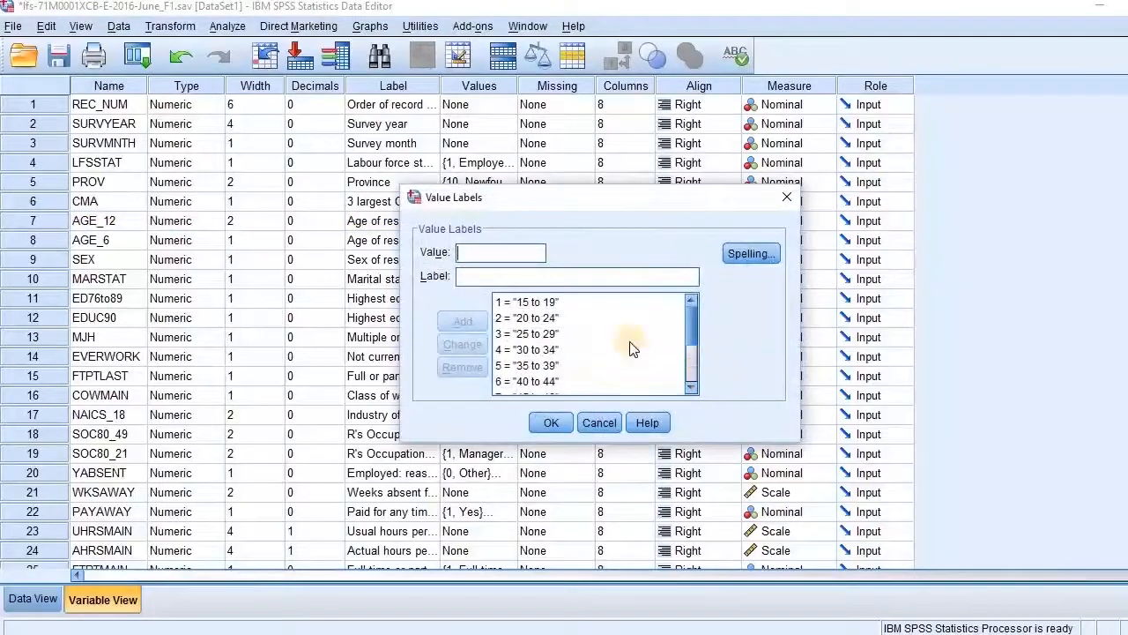
pyautogui.scroll(-2, 617, 351)
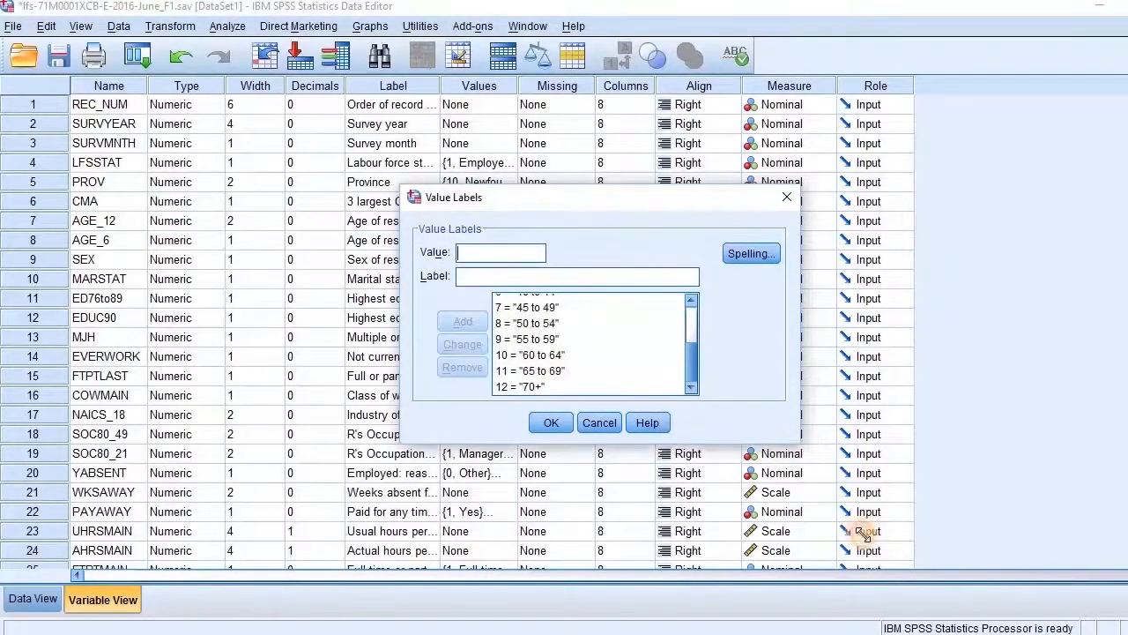
pyautogui.moveTo(800, 442); pyautogui.dragTo(892, 592)
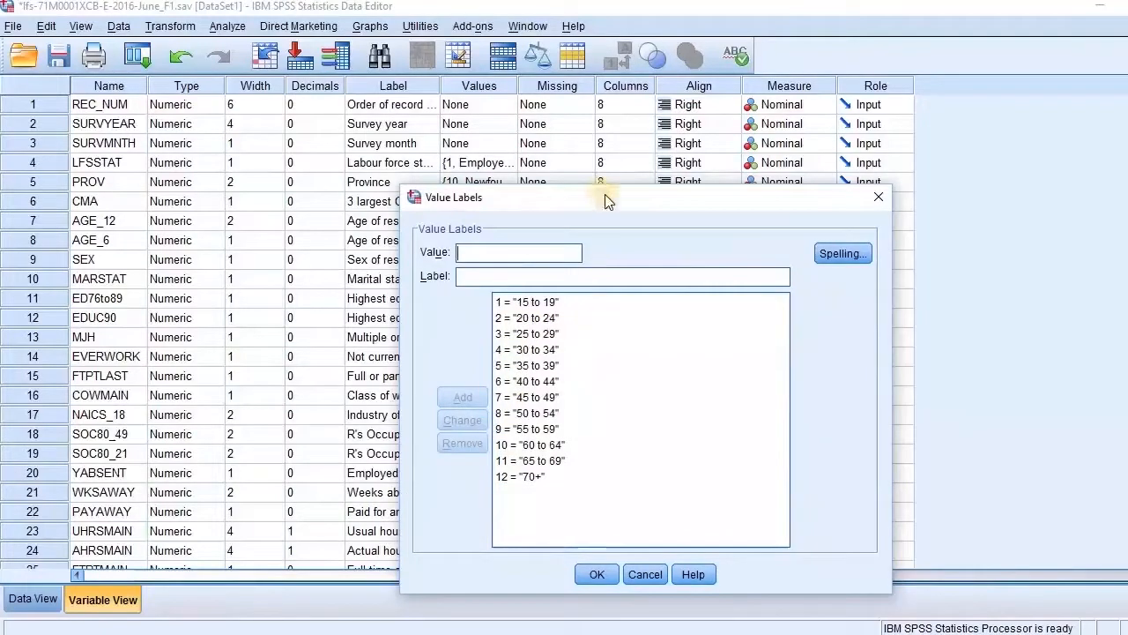
pyautogui.moveTo(606, 201); pyautogui.dragTo(511, 120)
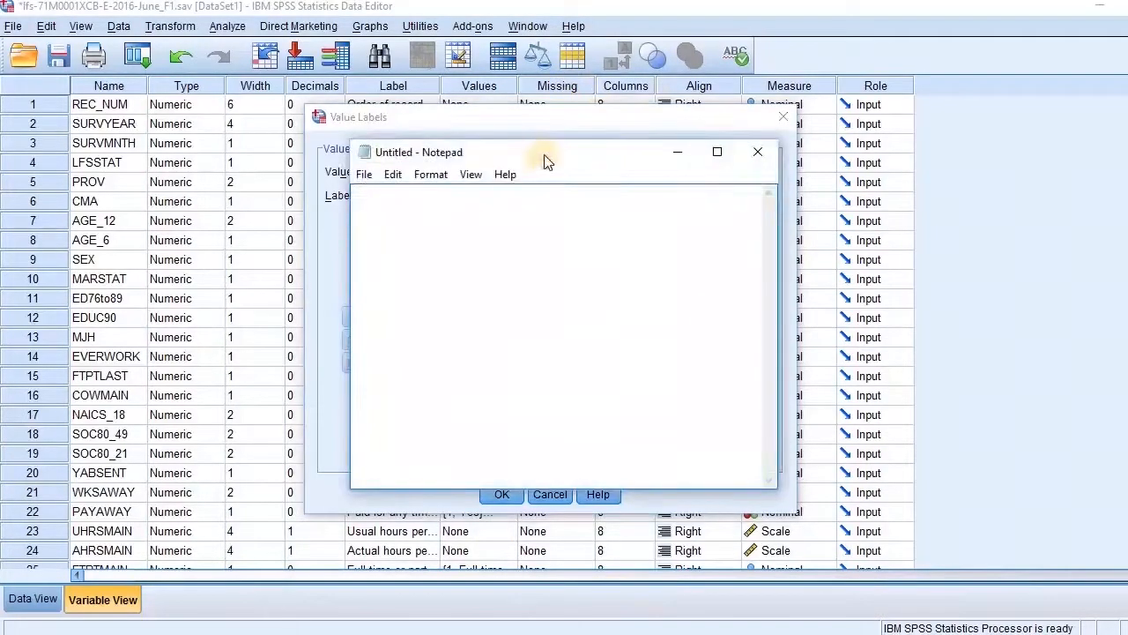
# Step: In Notepad, placed beside the value labels, note the first age group as "1- 15 to 34 years (1-4)"
pyautogui.moveTo(543, 155); pyautogui.dragTo(727, 125)
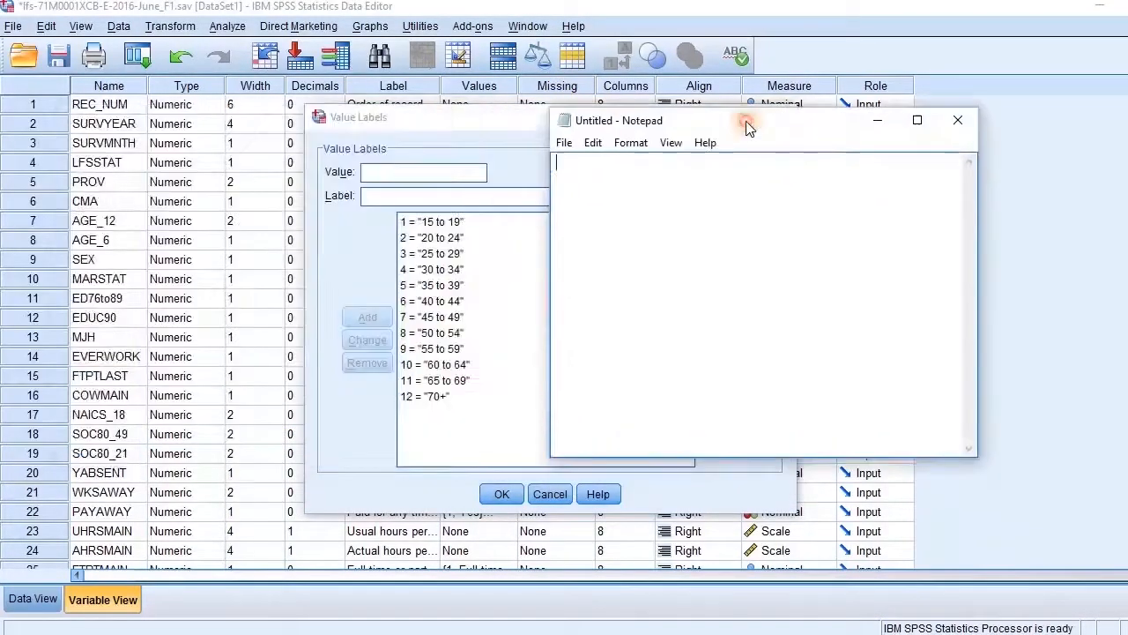
pyautogui.write('1')
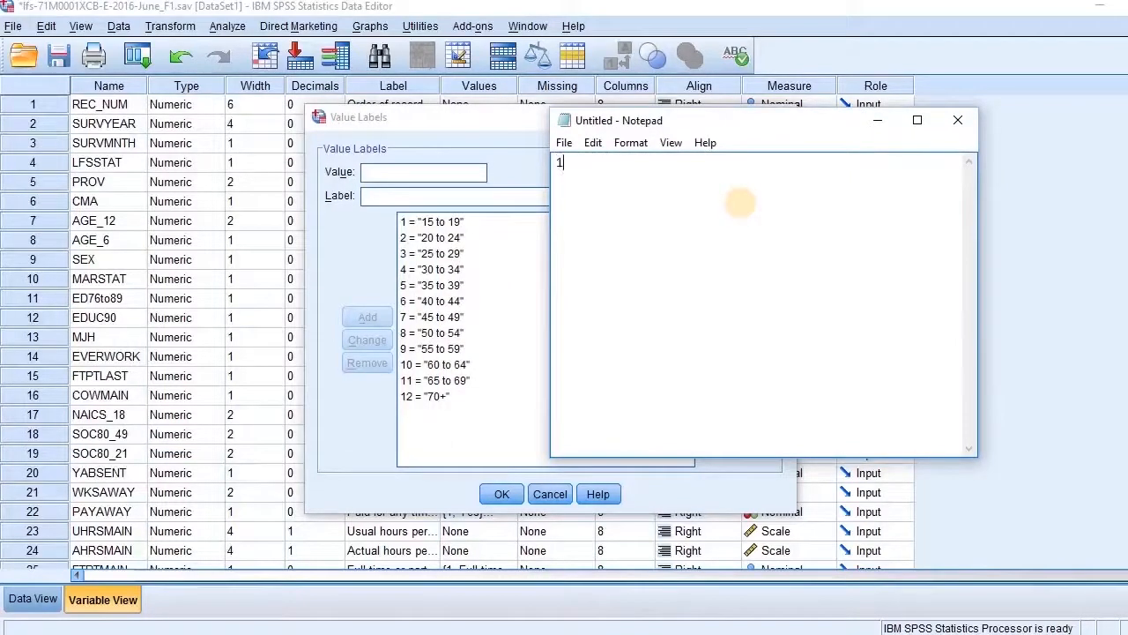
pyautogui.write('- 15 to 34 years ()')
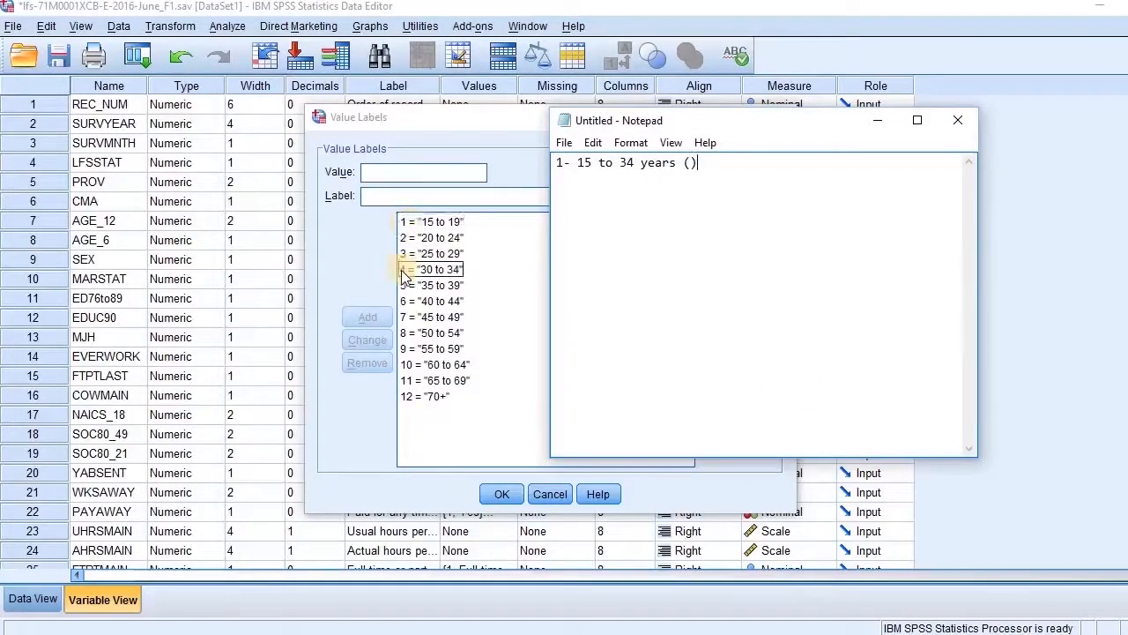
pyautogui.click(691, 162)
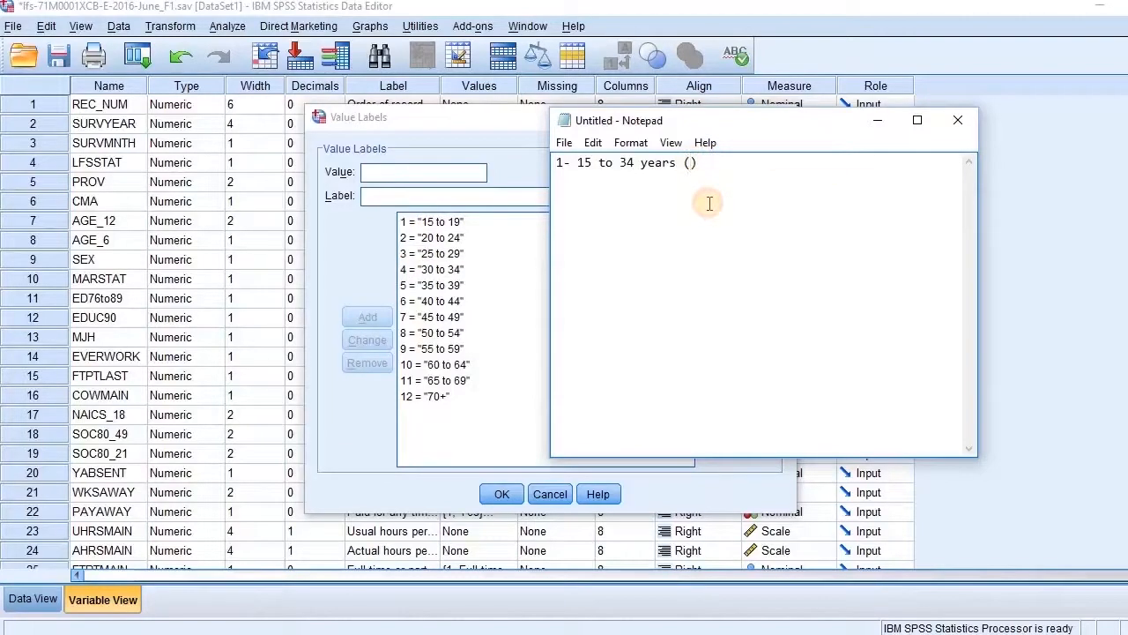
pyautogui.write('1-4')
pyautogui.click(766, 162)
pyautogui.press('Return')
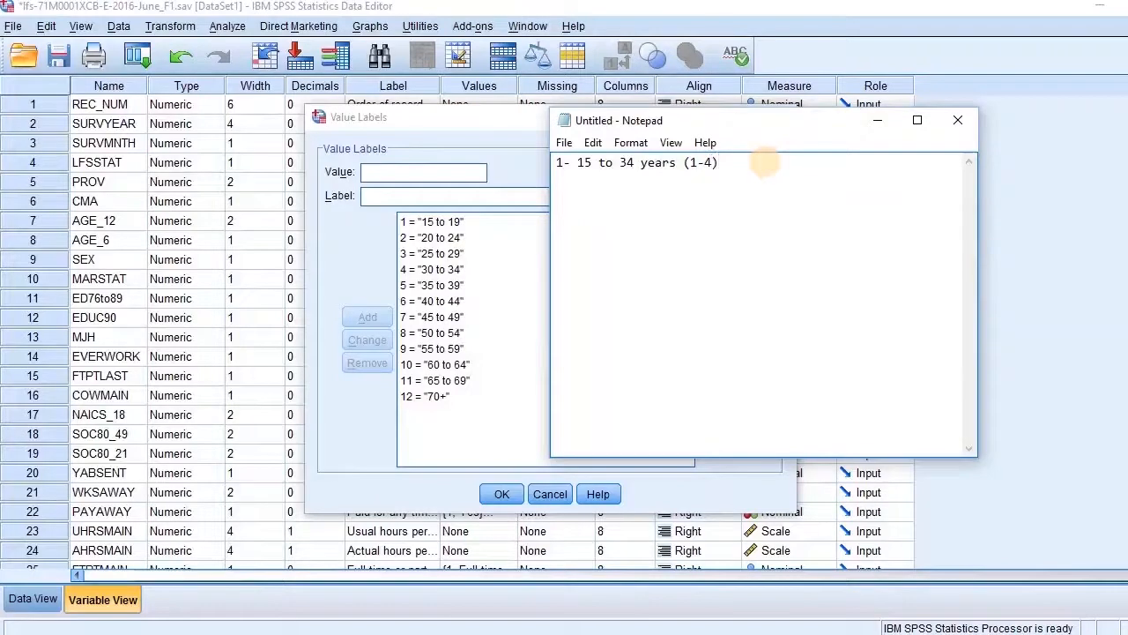
# Step: Add a second line to the note for the next age group: "2- 35 to 54 years (5-8)"
pyautogui.write('2-')
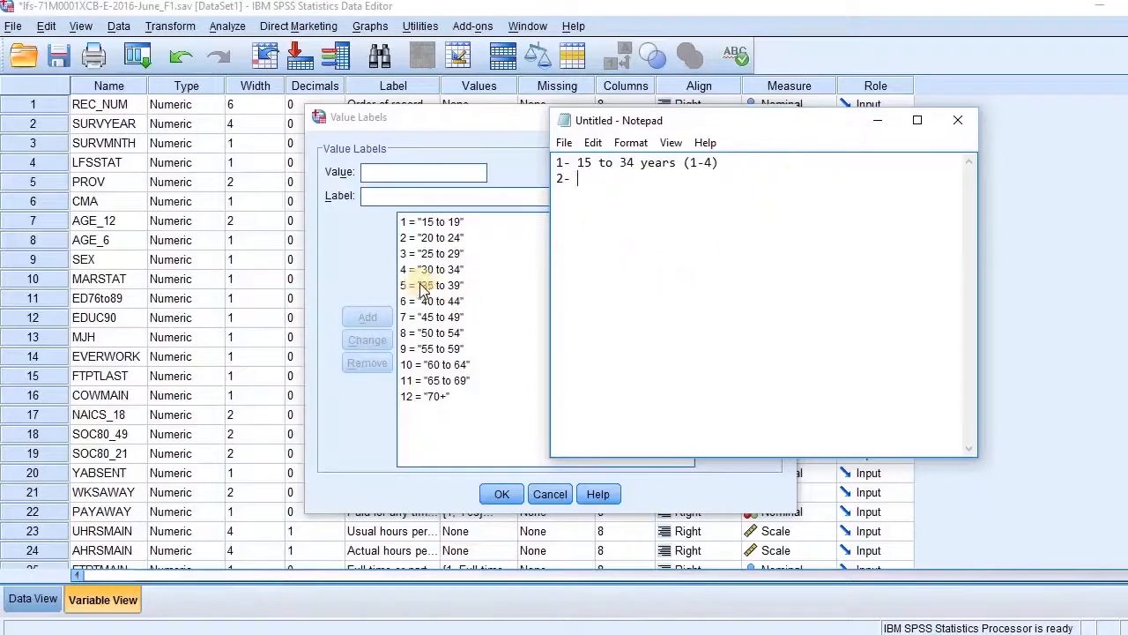
pyautogui.click(612, 187)
pyautogui.write('35 to ')
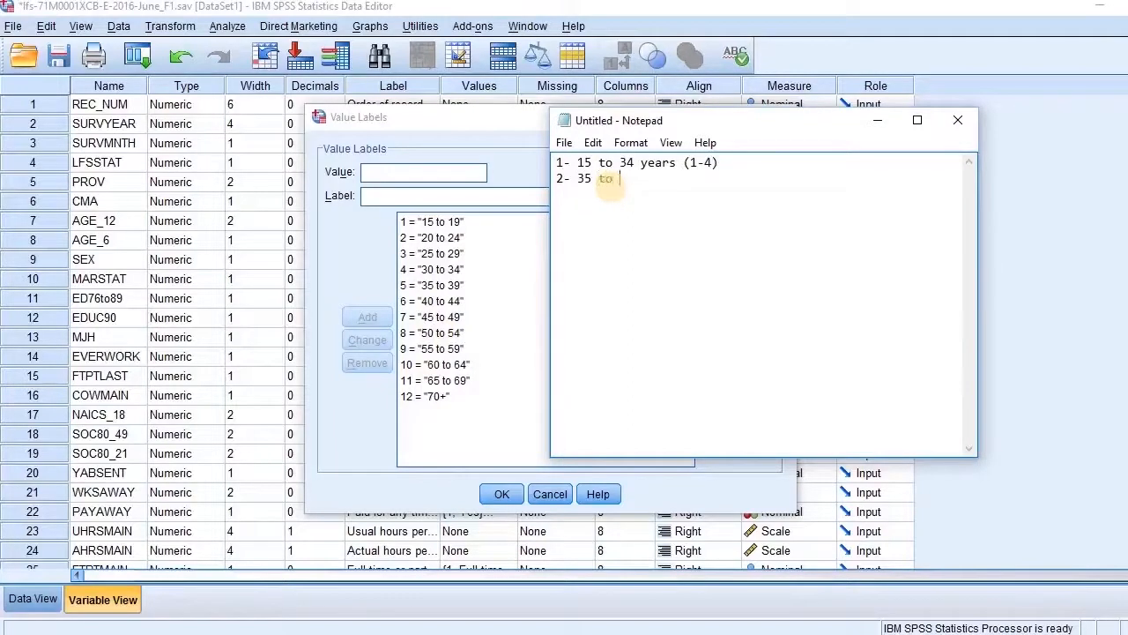
pyautogui.write('54 years ')
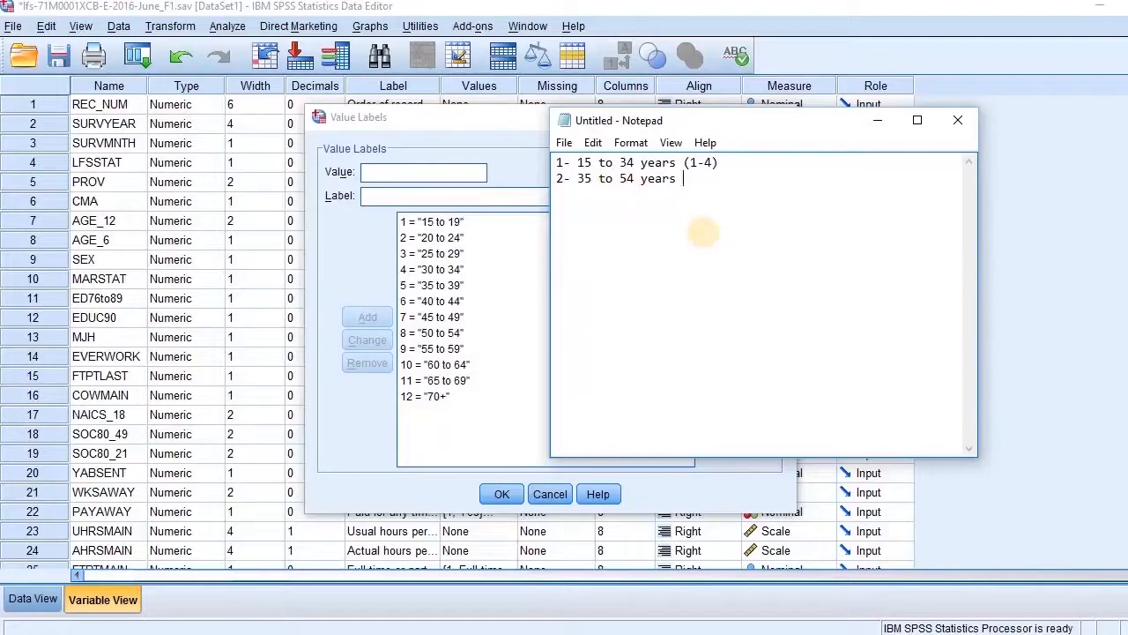
pyautogui.write('()')
pyautogui.write('5-')
pyautogui.write('8')
# Step: Add the third age group "3- Above 55 years (9 >)" to the note and dismiss the value labels dialog without changes
pyautogui.write('3-')
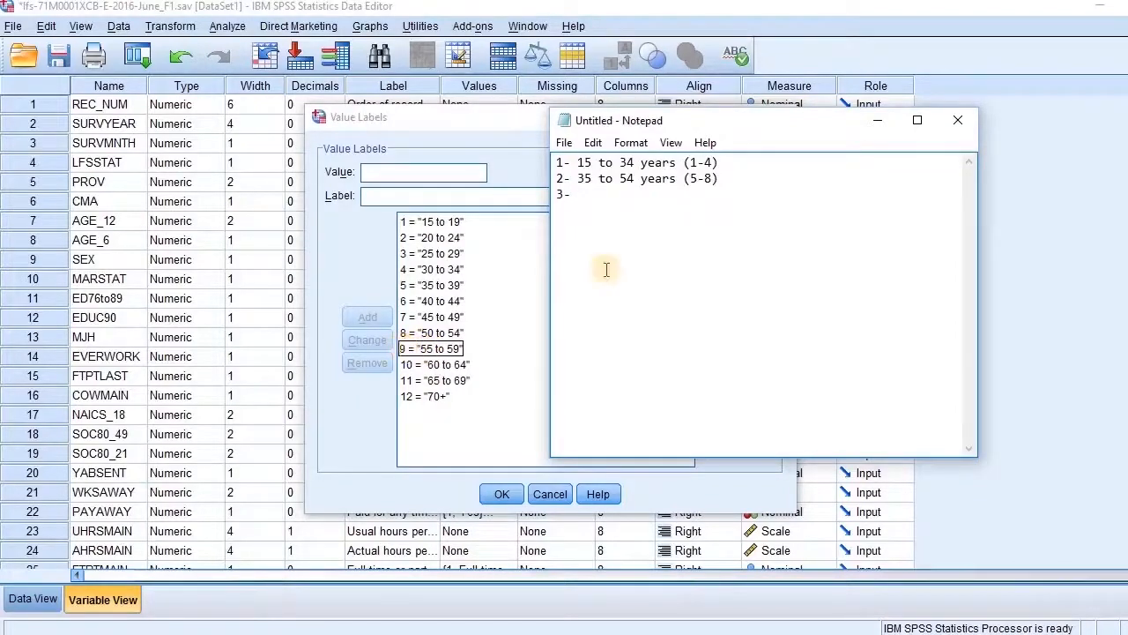
pyautogui.write('A')
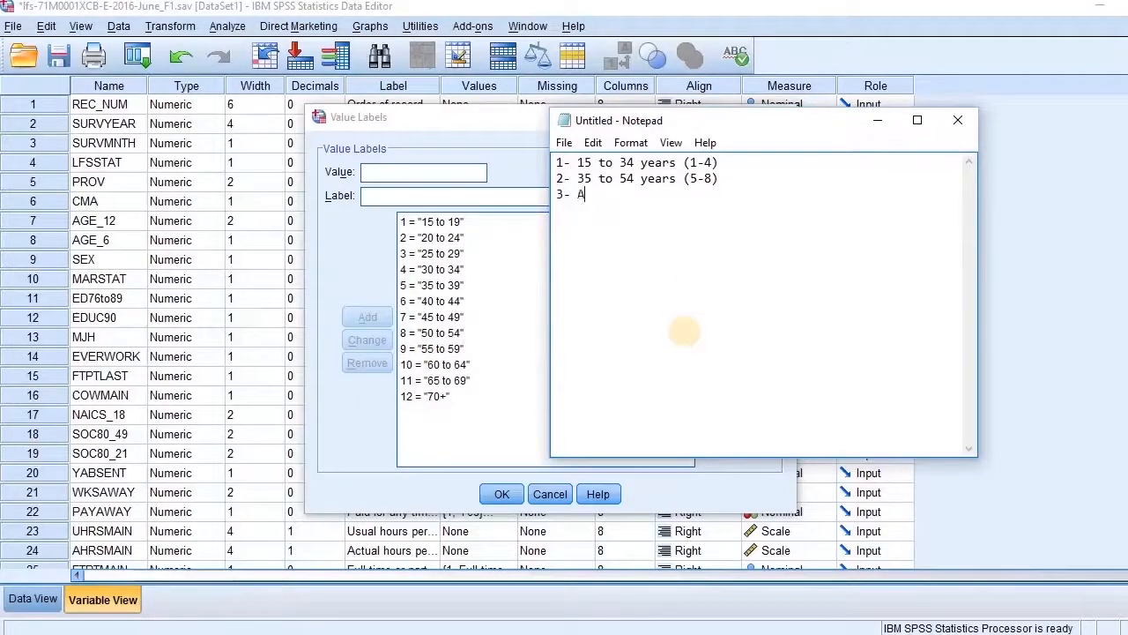
pyautogui.write('bove 55 years ()')
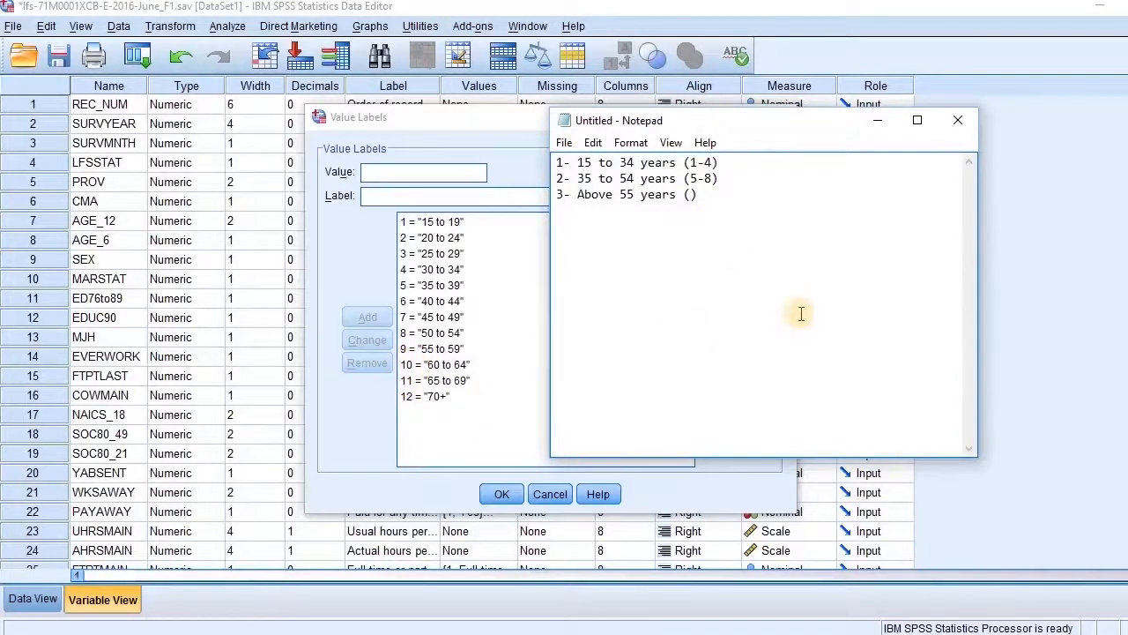
pyautogui.write('9 >')
pyautogui.click(550, 496)
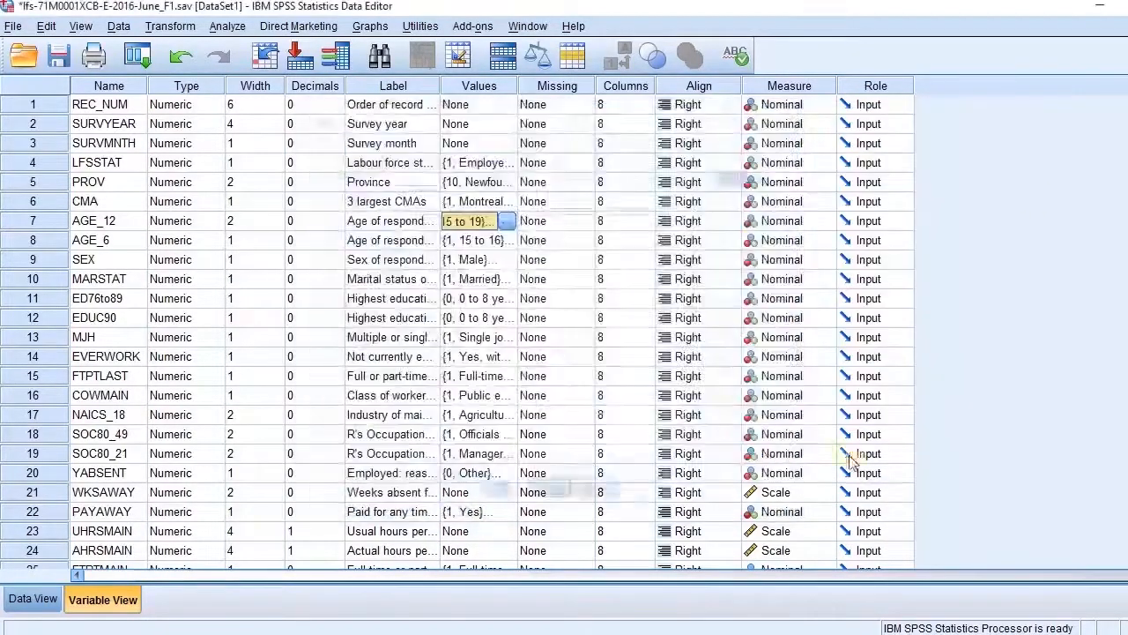
# Step: Start Recode into Different Variables with cleared settings and choose AGE_12 as the input variable
pyautogui.click(35, 221)
pyautogui.click(171, 27)
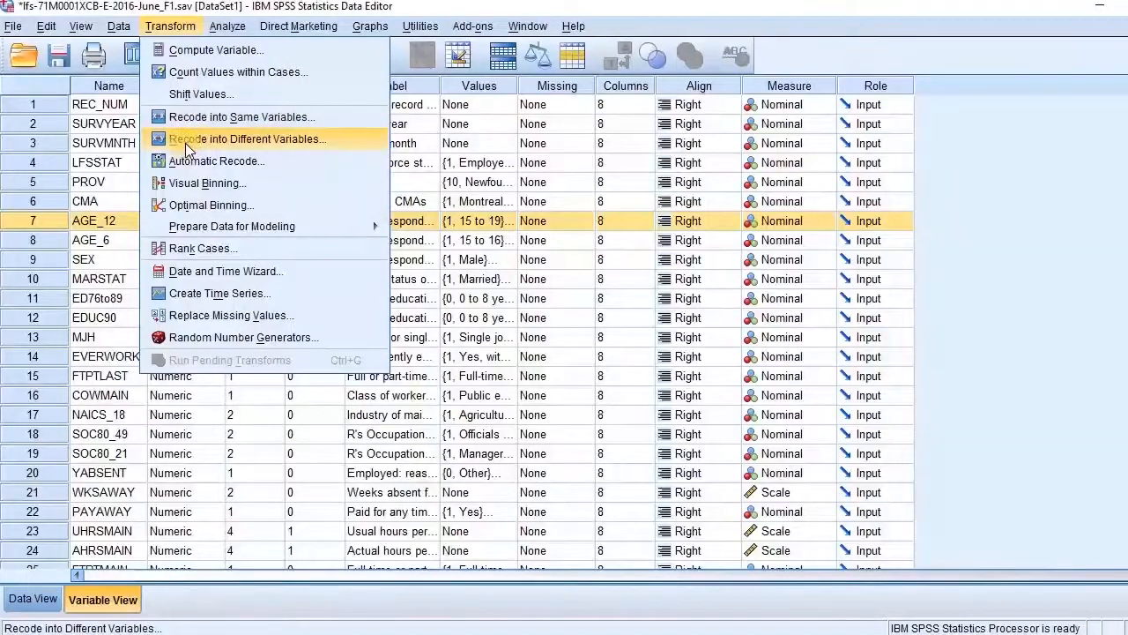
pyautogui.click(276, 138)
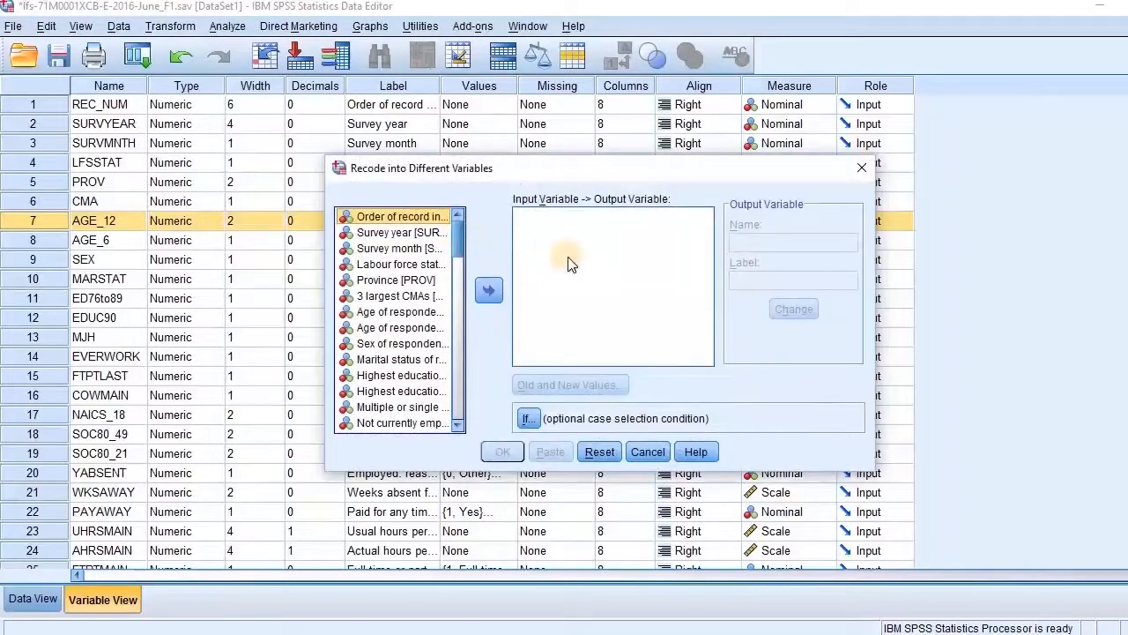
pyautogui.click(599, 451)
pyautogui.click(396, 313)
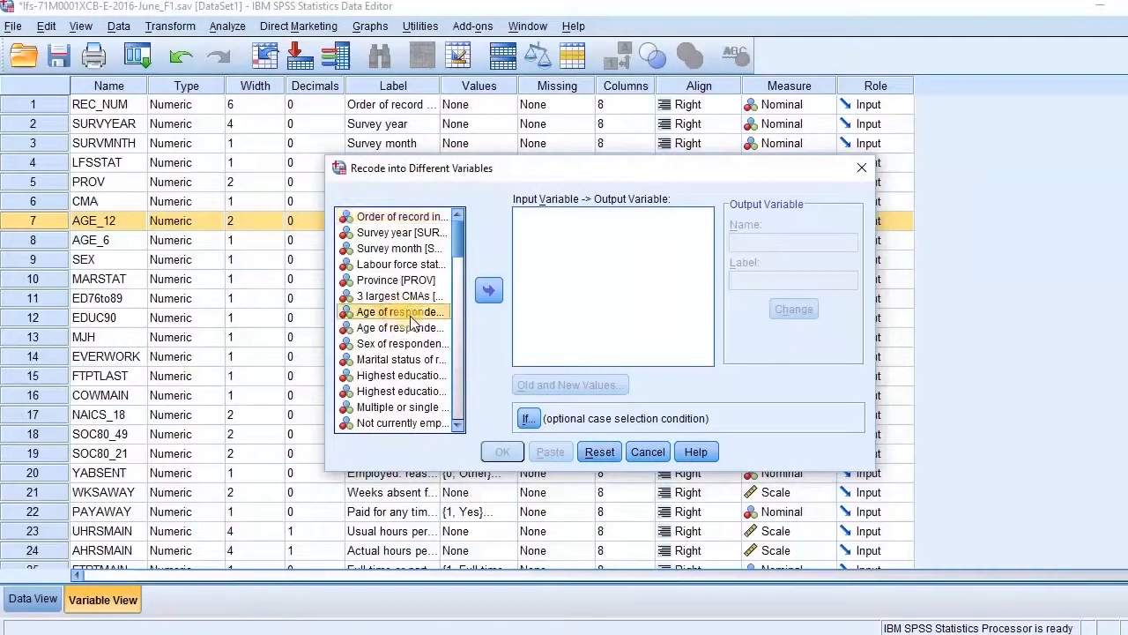
pyautogui.click(487, 292)
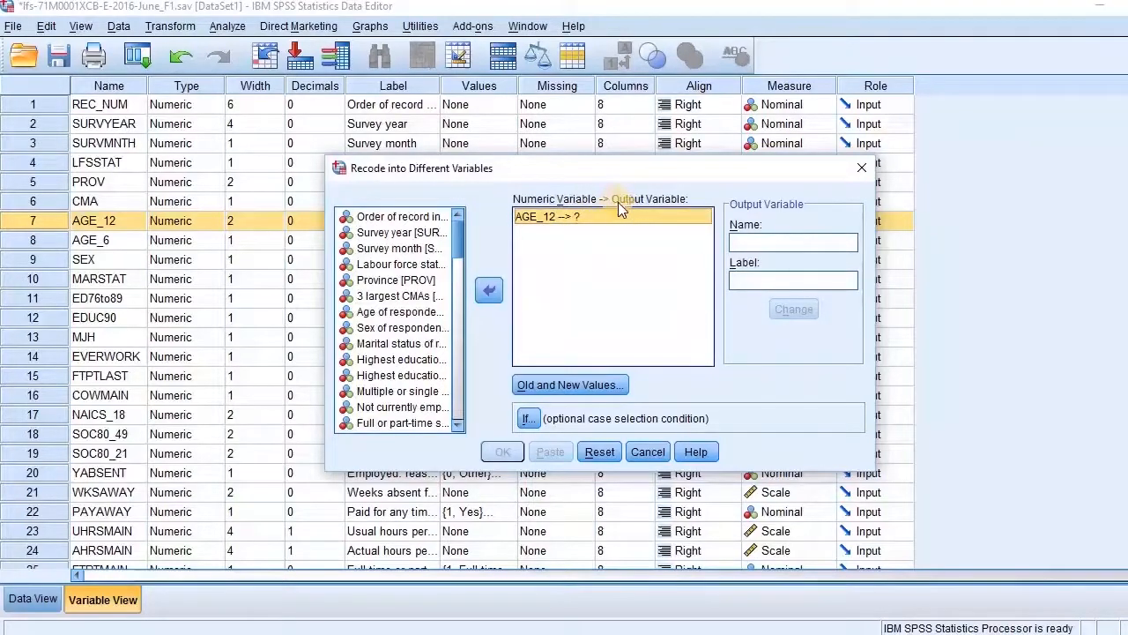
# Step: Assign AGE_12 an output variable named NewAgeGroup with the label "New Age Group"
pyautogui.click(759, 243)
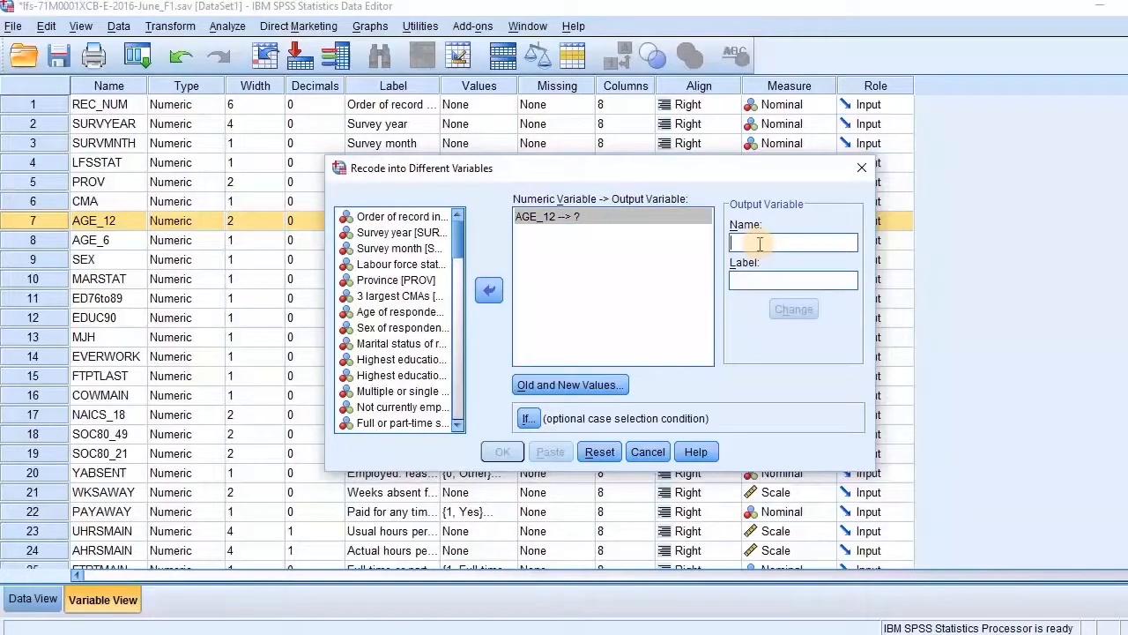
pyautogui.write('NewAgeGroup')
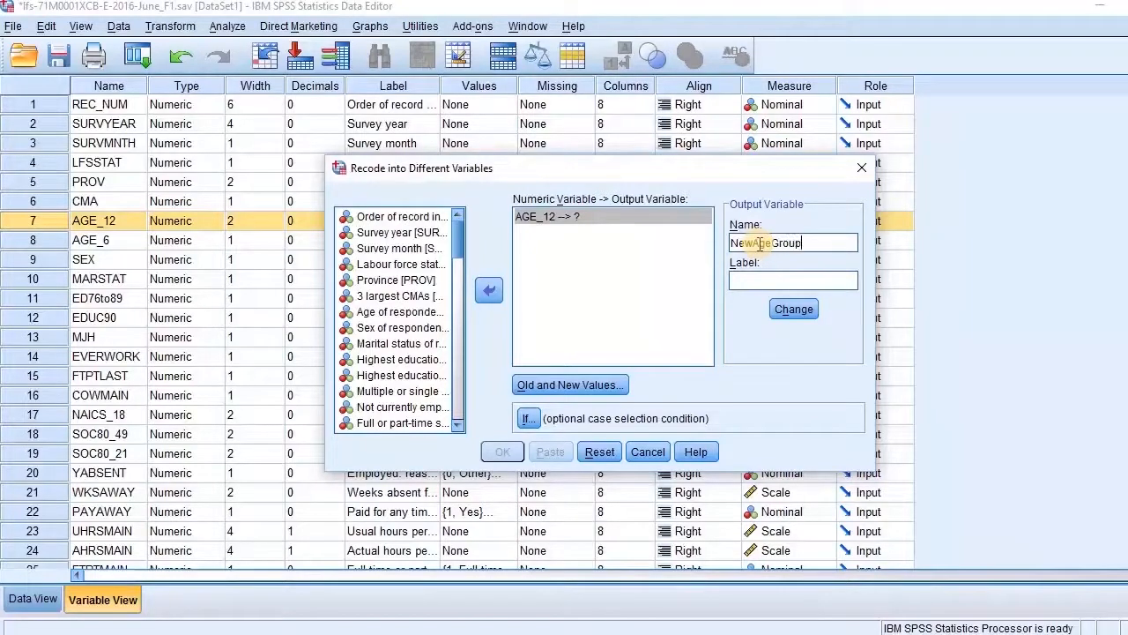
pyautogui.click(746, 281)
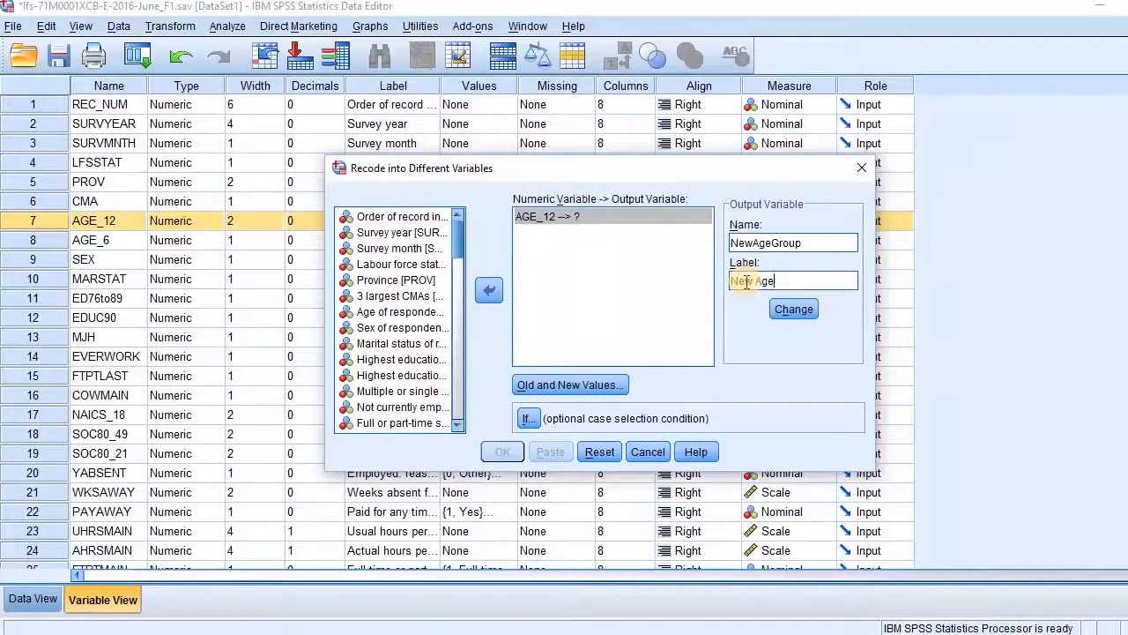
pyautogui.write('oup')
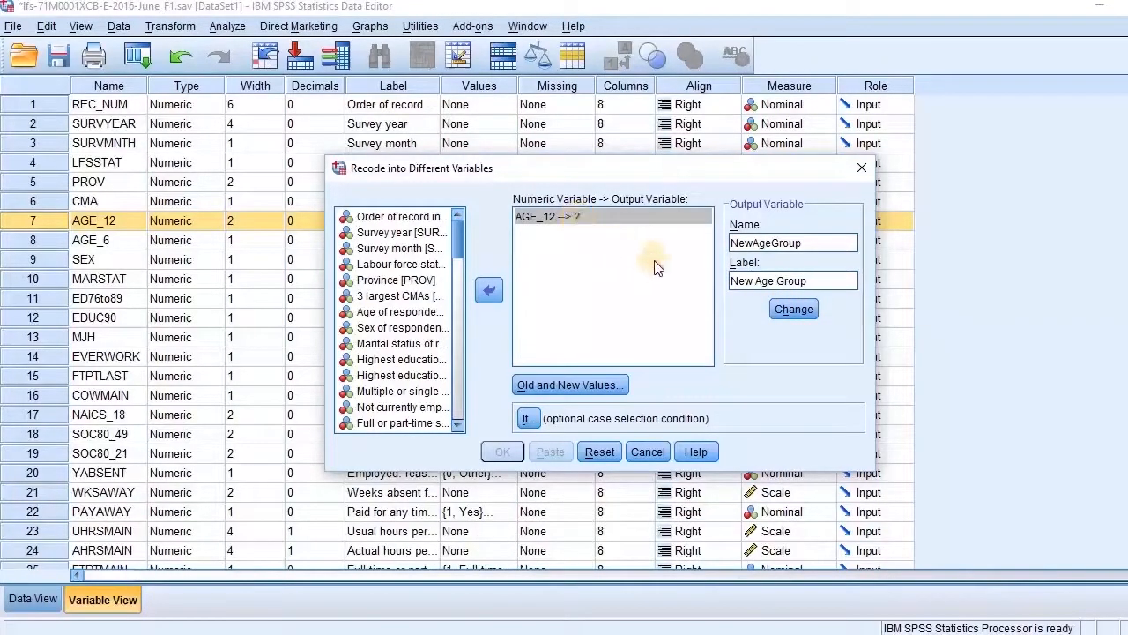
pyautogui.click(782, 309)
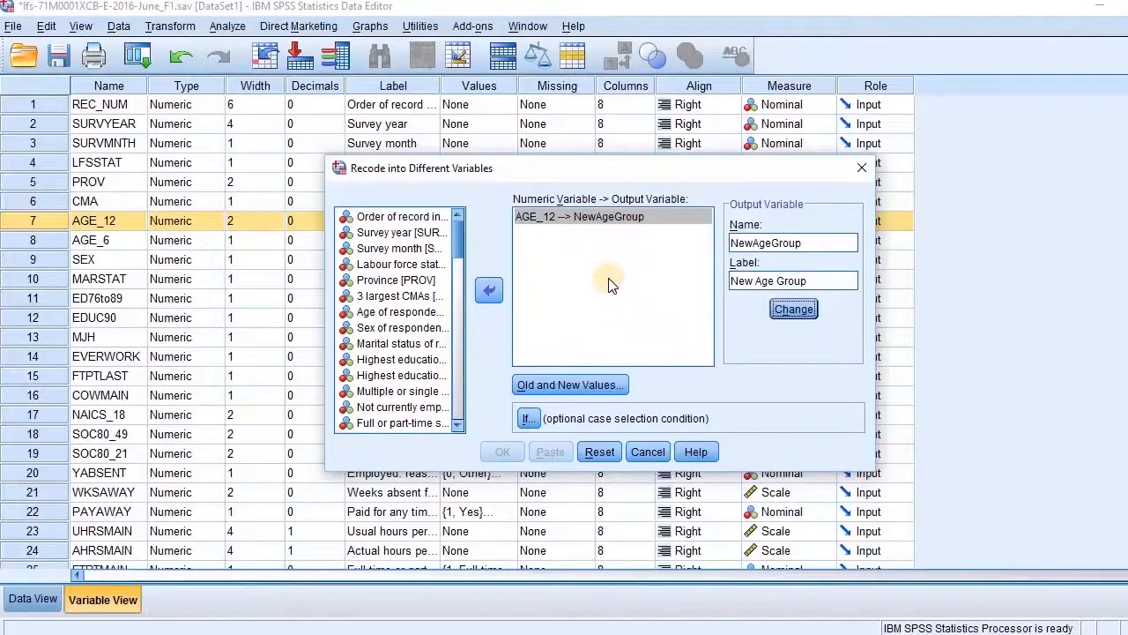
# Step: Open the old and new value definitions for the recode, consult the age group note, and set the old range to lowest through 4
pyautogui.click(606, 385)
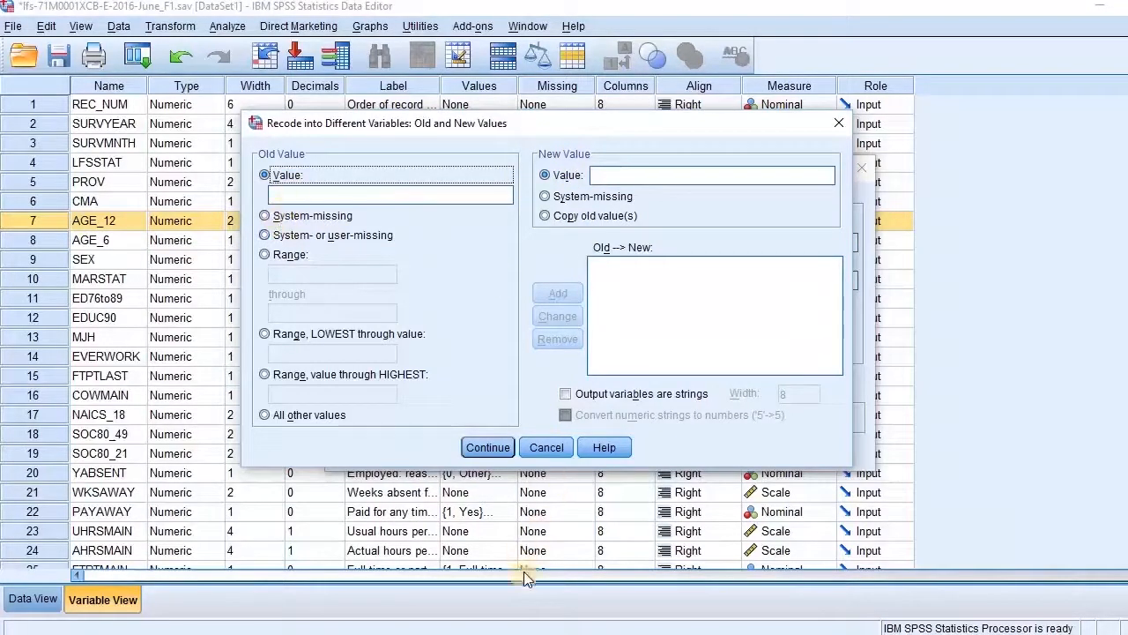
pyautogui.click(524, 633)
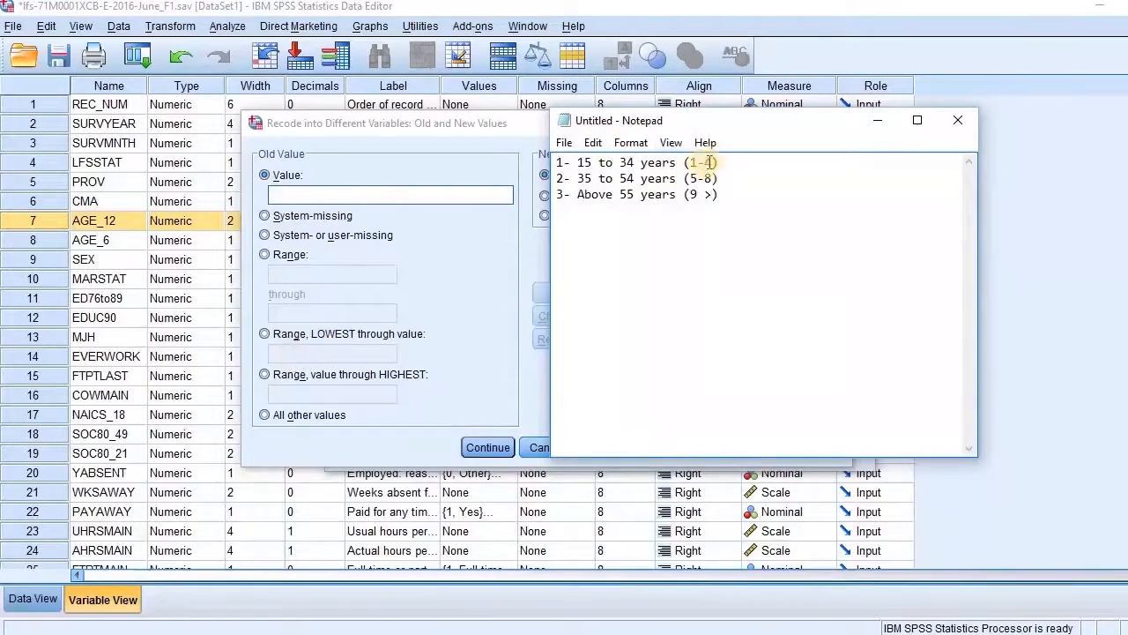
pyautogui.click(265, 335)
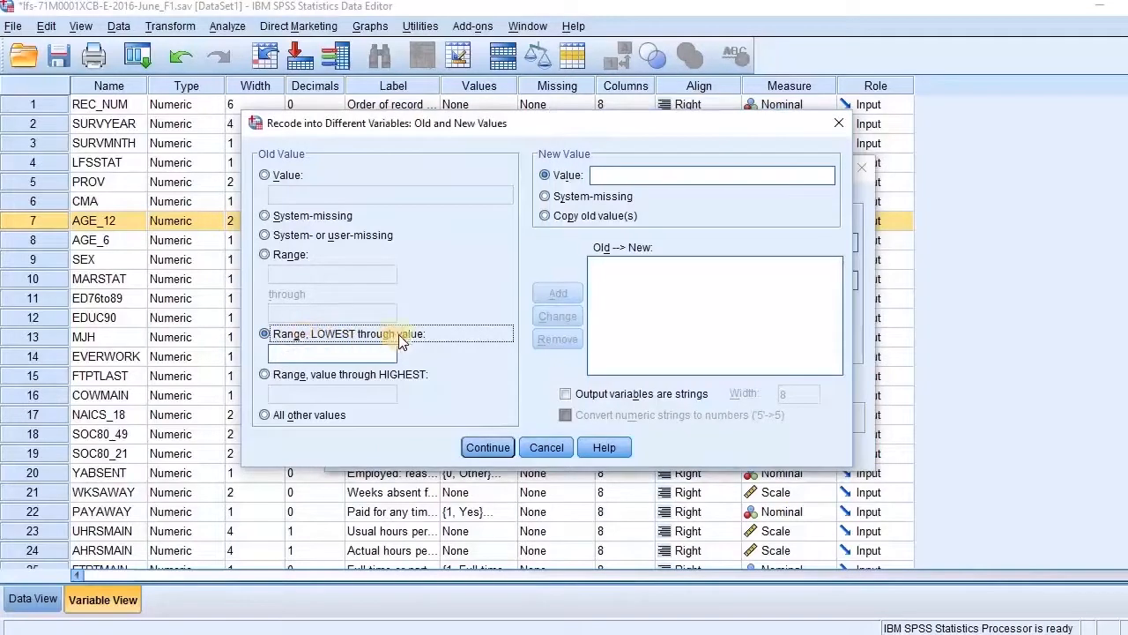
pyautogui.click(372, 352)
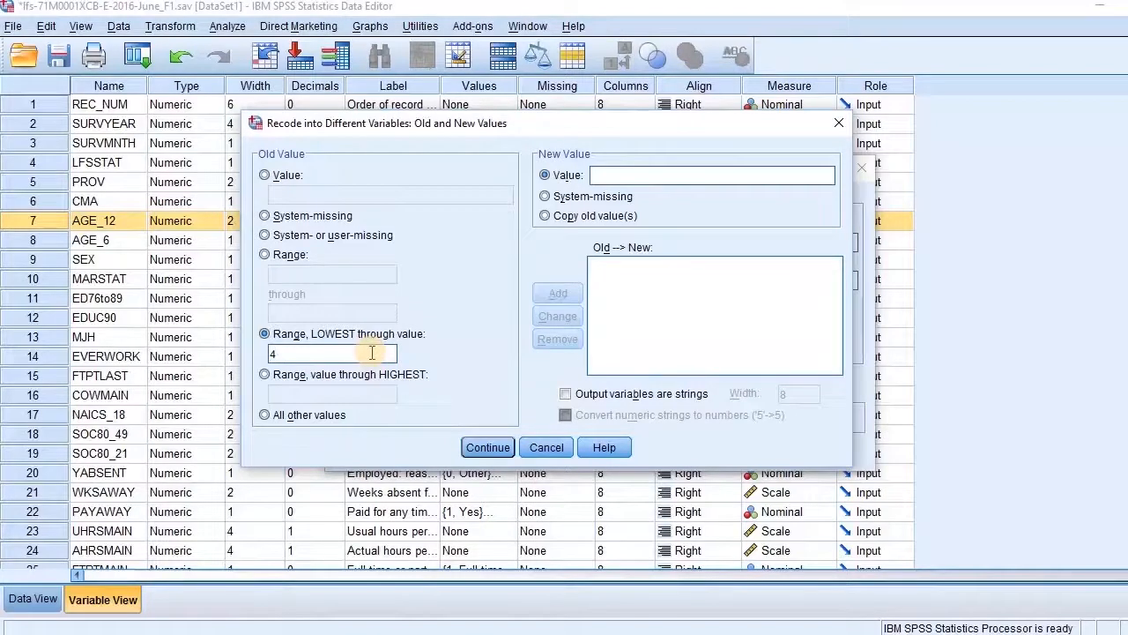
# Step: Try defining the first group's old values as an explicit range from 1 through 4
pyautogui.click(264, 255)
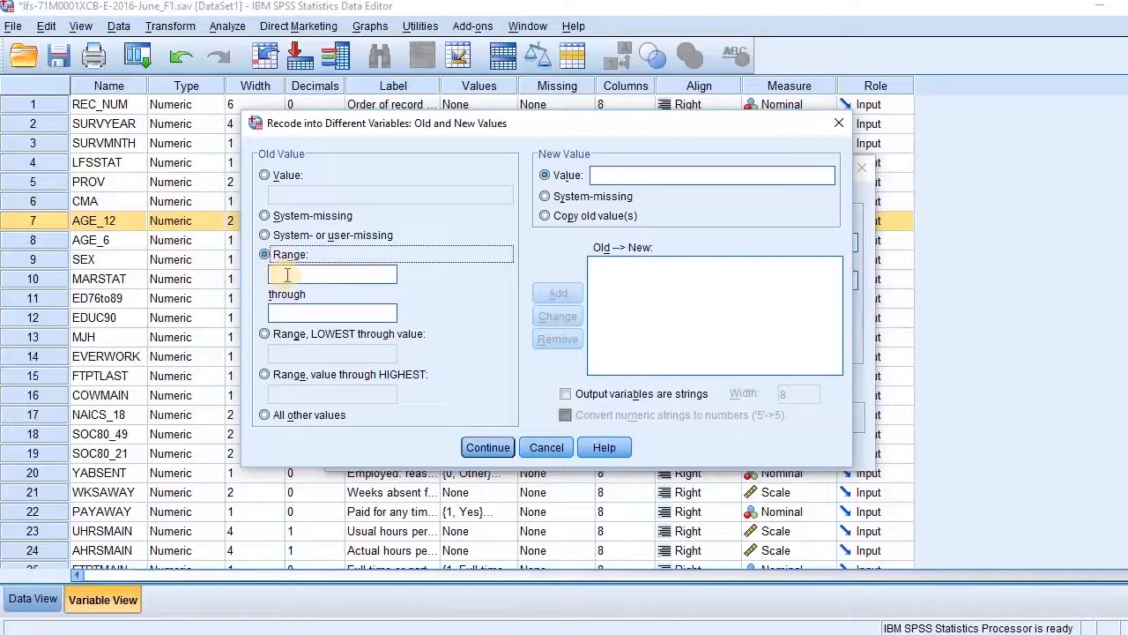
pyautogui.click(287, 275)
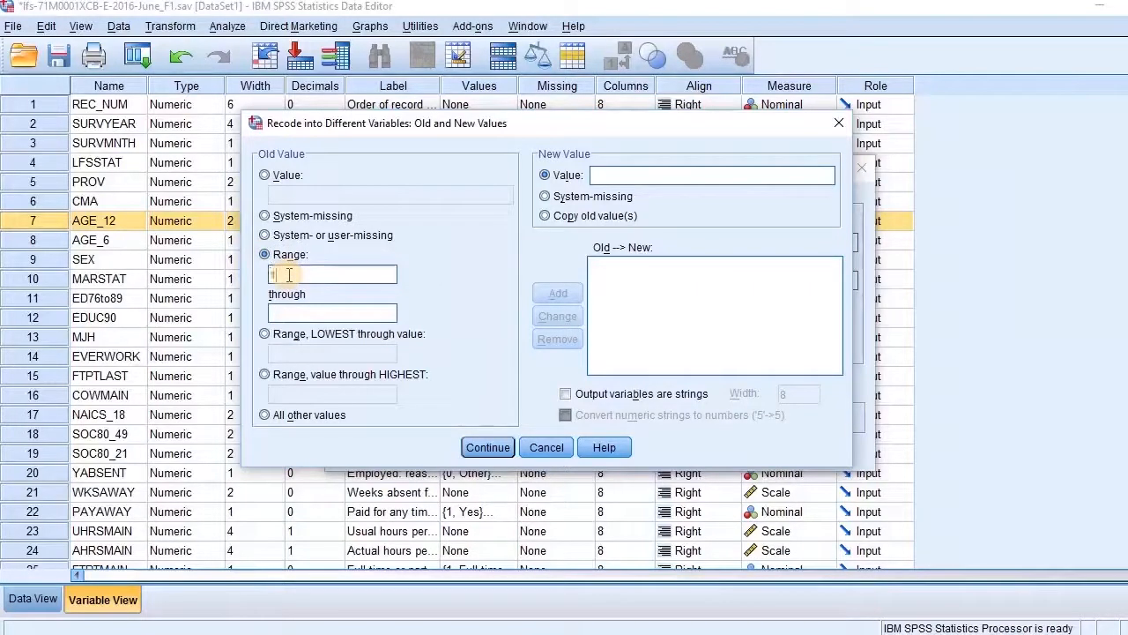
pyautogui.click(306, 312)
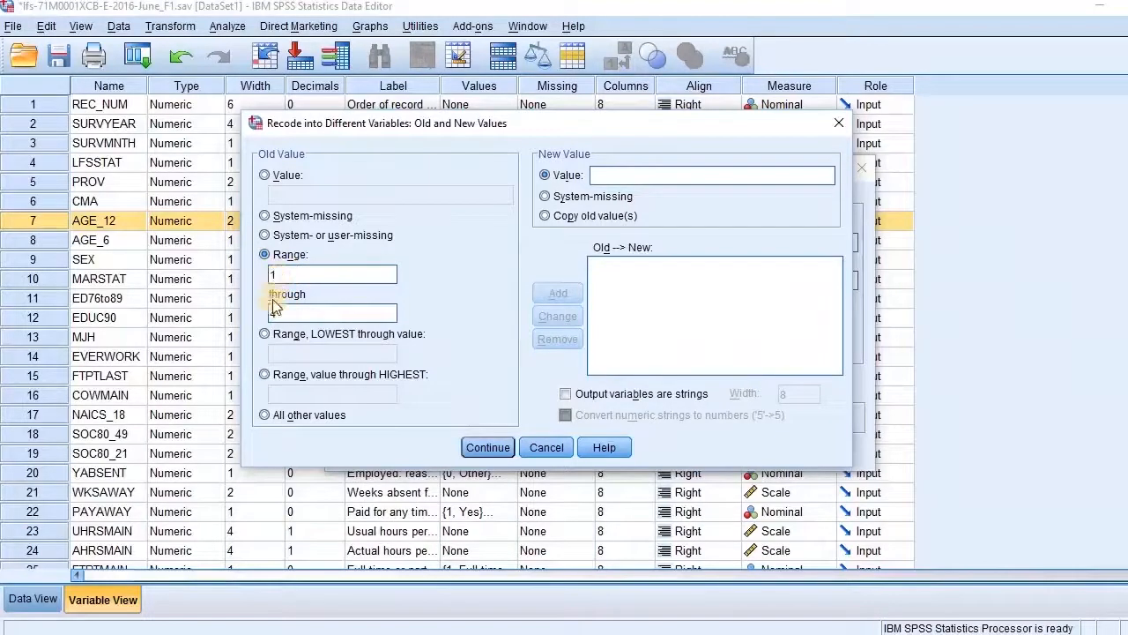
# Step: Add the mapping of old values from lowest through 4 to new value 1
pyautogui.click(266, 334)
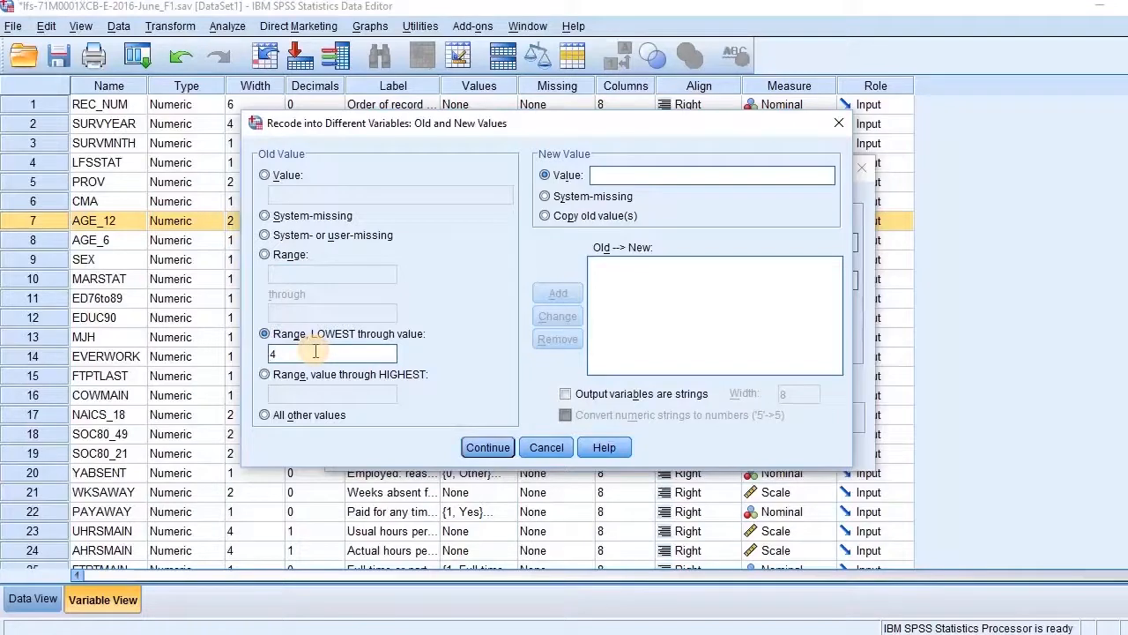
pyautogui.write('4')
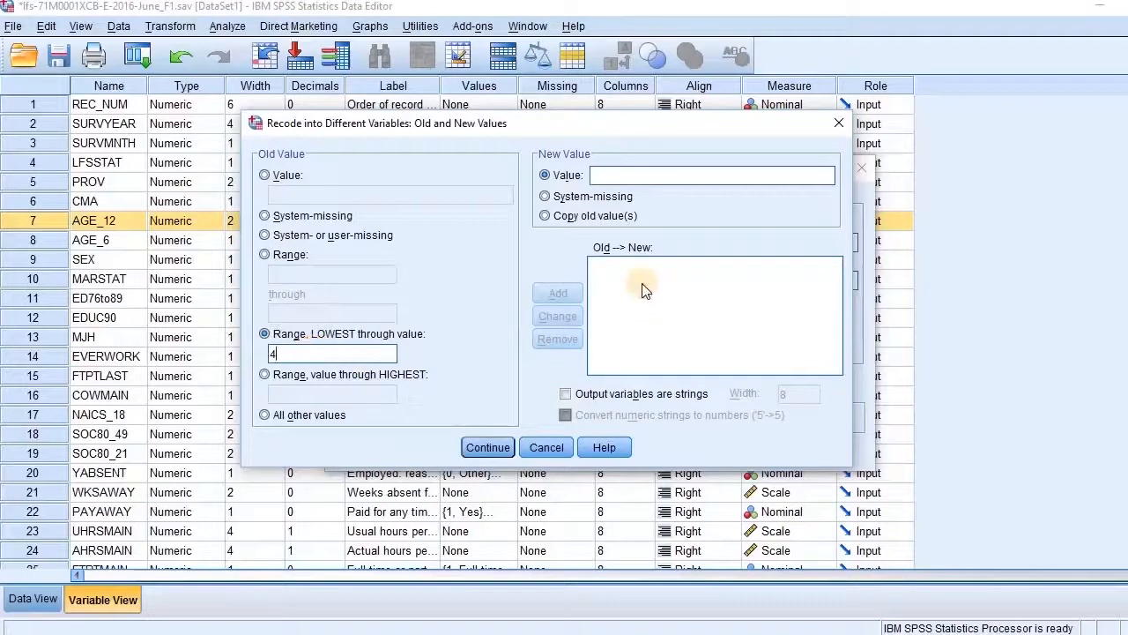
pyautogui.click(626, 173)
pyautogui.write('1')
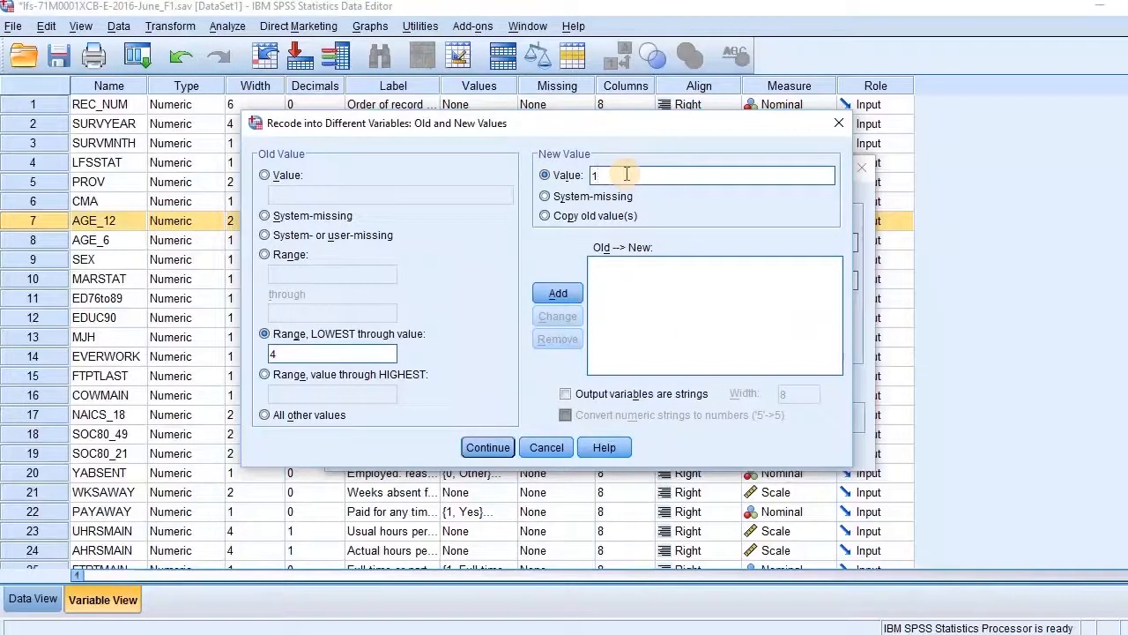
pyautogui.click(564, 294)
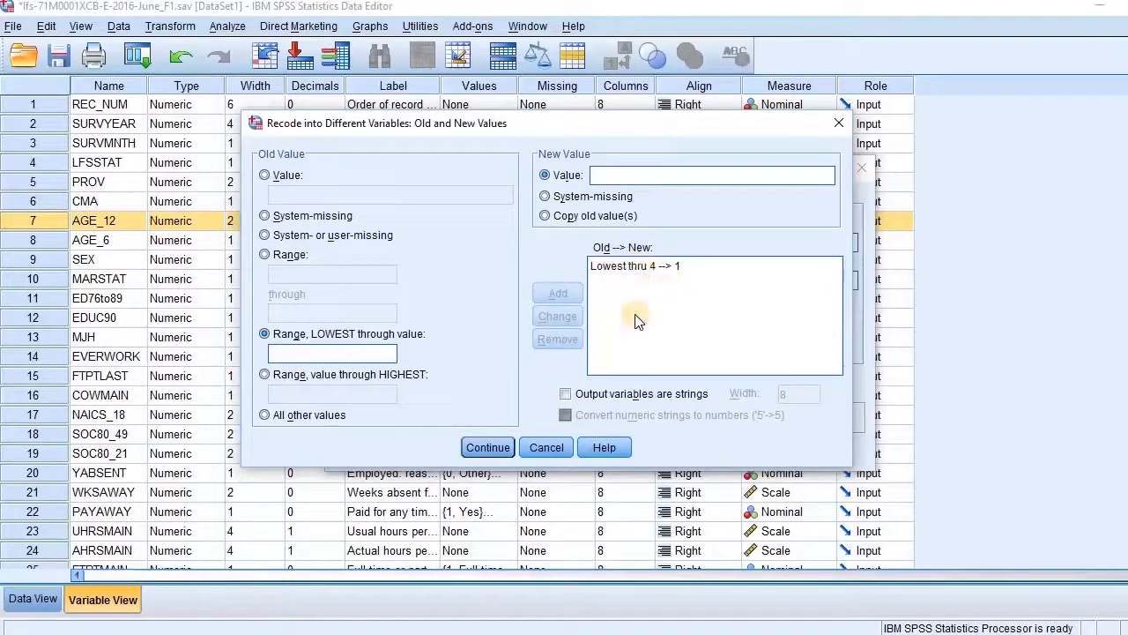
# Step: Check the note for the second age group and add the mapping of old values 5 through 8 to new value 2
pyautogui.hotkey('alt', 'Tab')
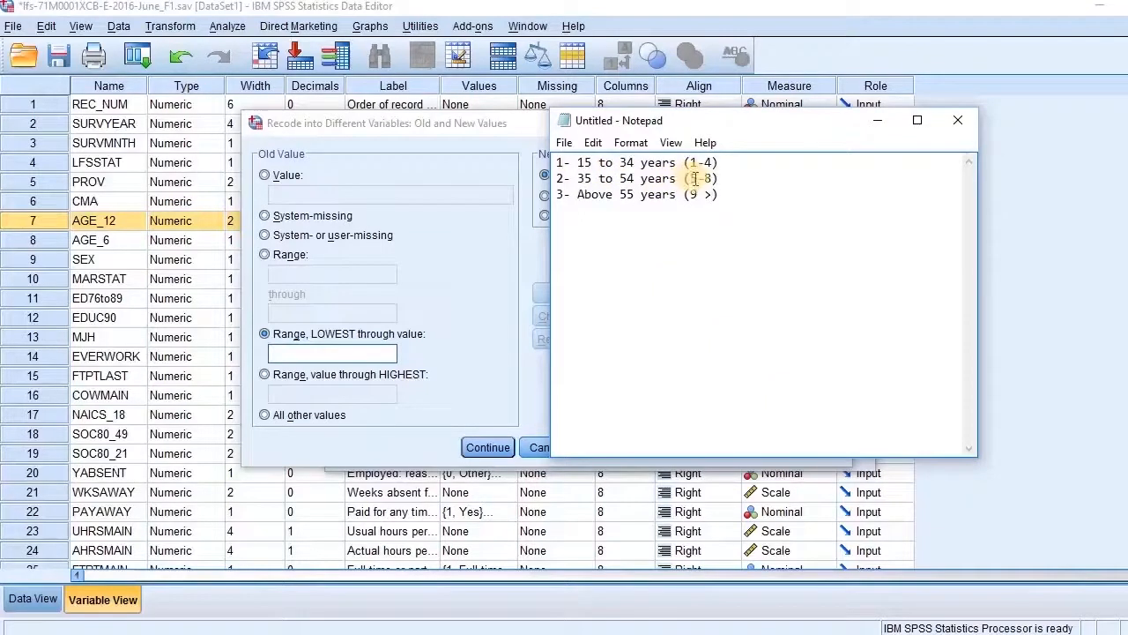
pyautogui.click(264, 255)
pyautogui.click(265, 254)
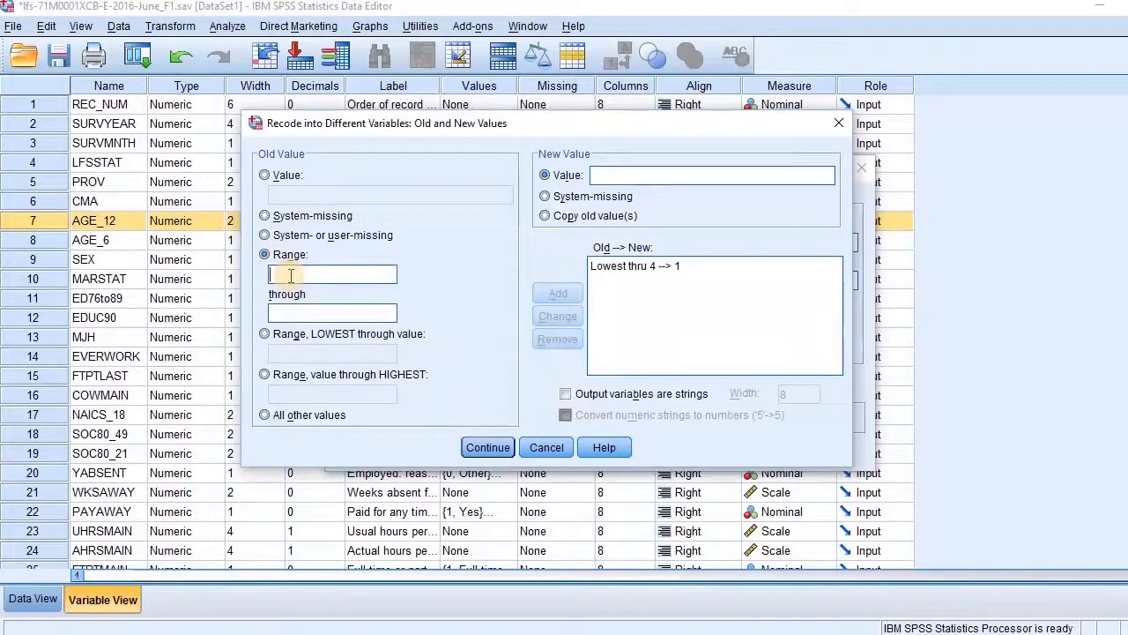
pyautogui.click(288, 313)
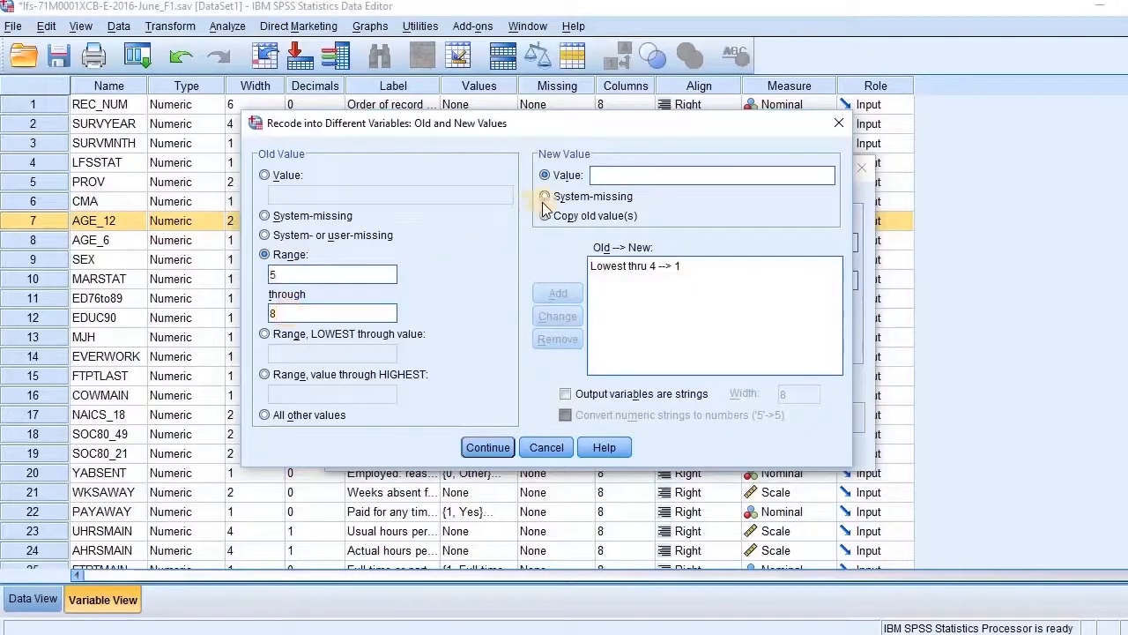
pyautogui.click(623, 174)
pyautogui.write('2')
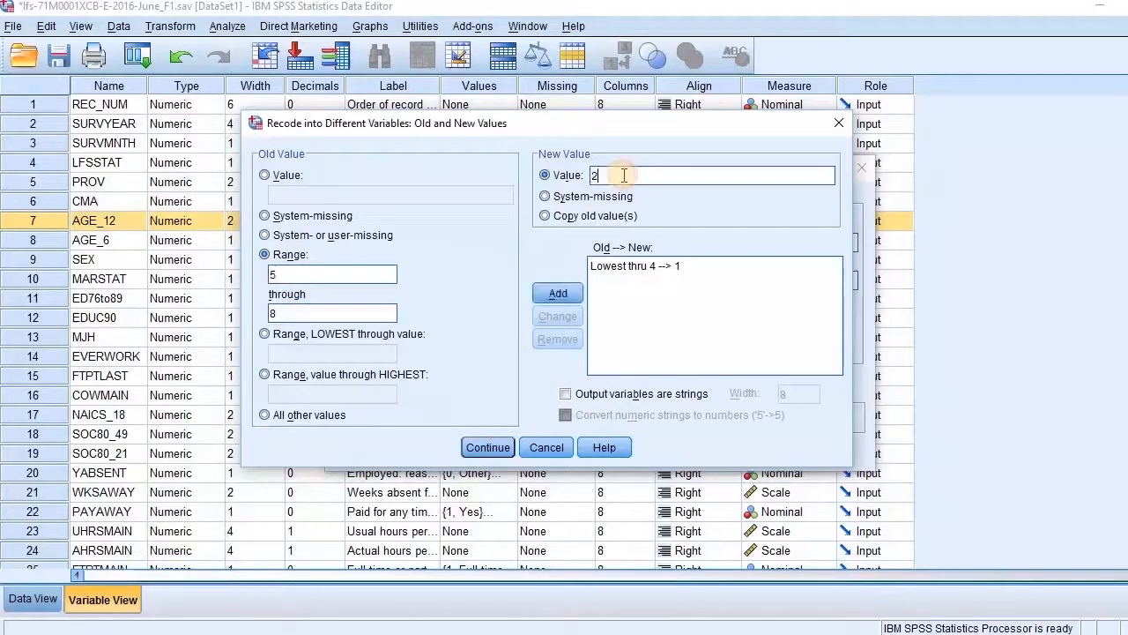
pyautogui.click(558, 293)
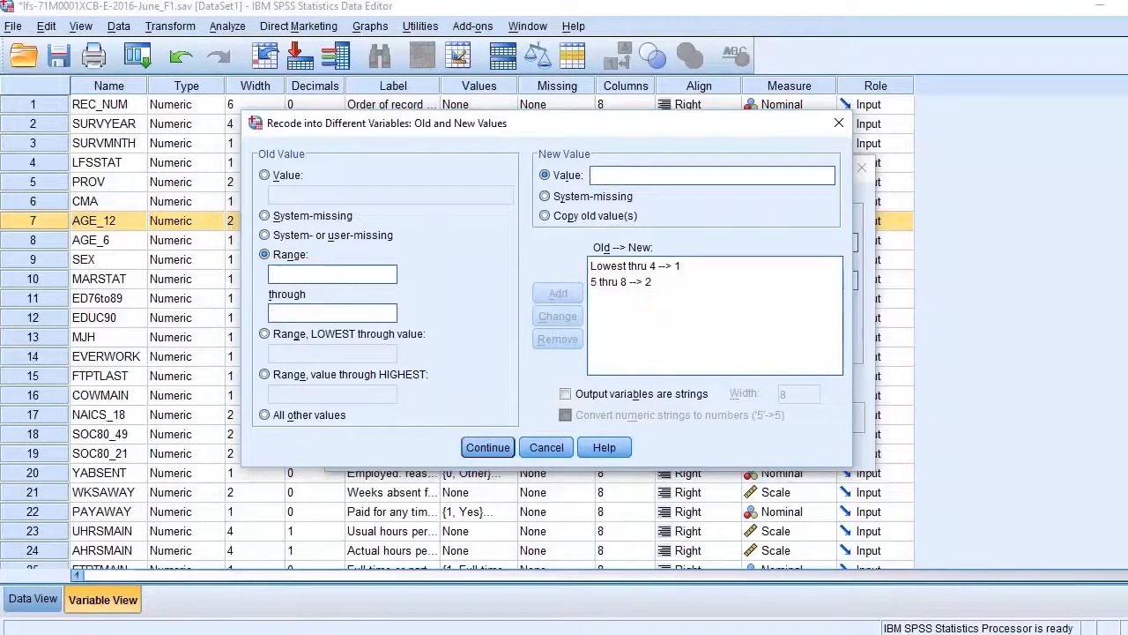
# Step: Check the note for the third age group and add the mapping of old values 9 through highest to new value 3
pyautogui.hotkey('alt', 'Tab')
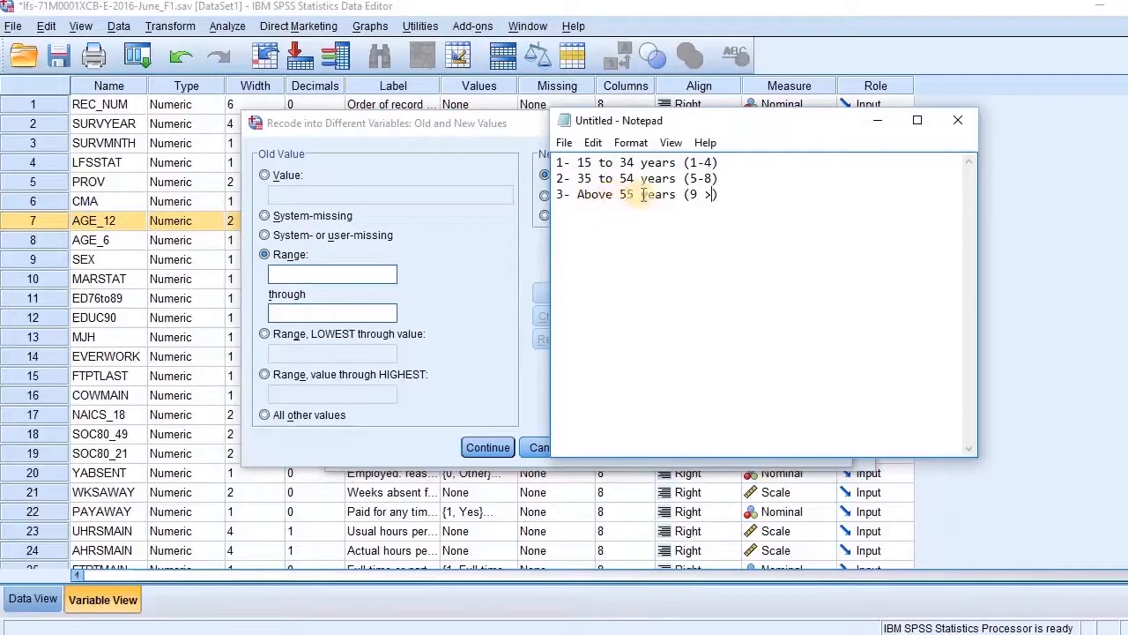
pyautogui.click(267, 377)
pyautogui.click(265, 374)
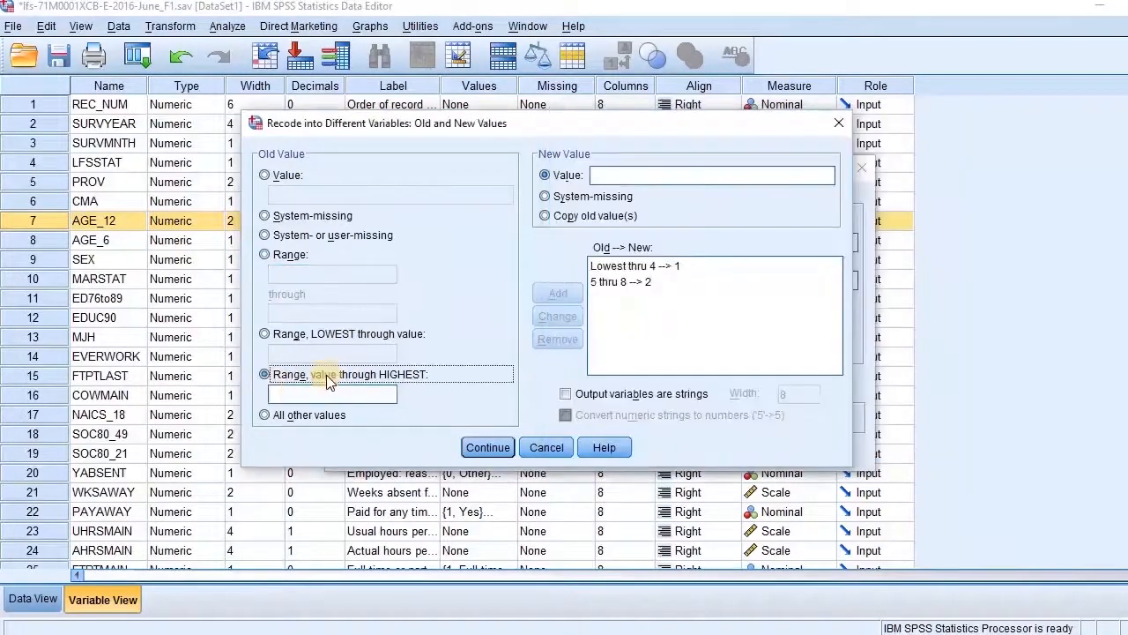
pyautogui.click(360, 393)
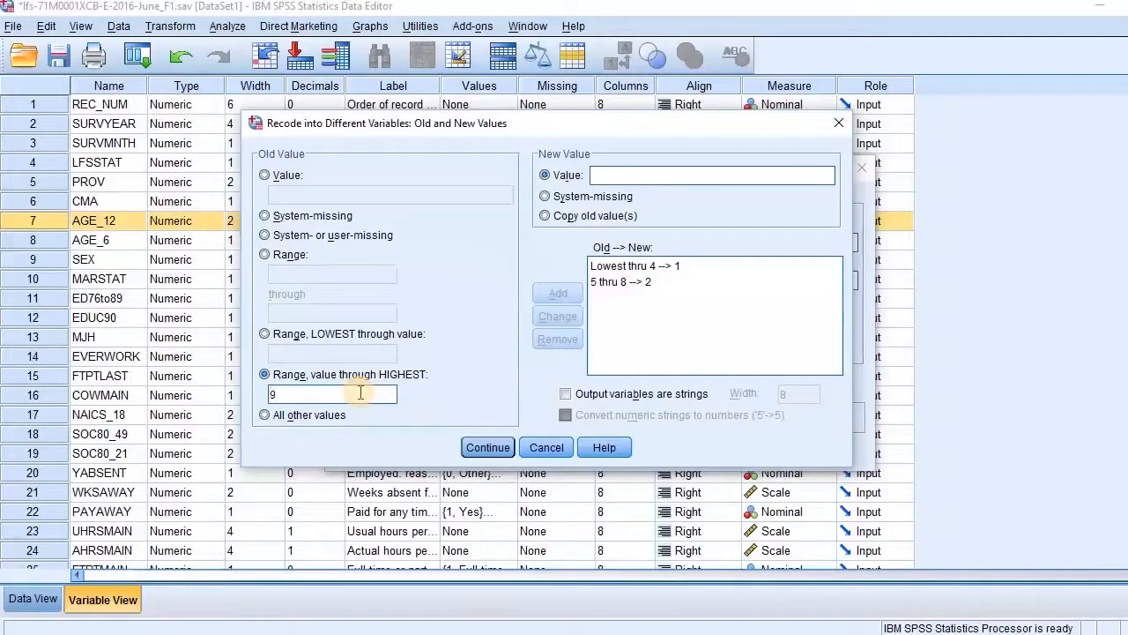
pyautogui.click(618, 174)
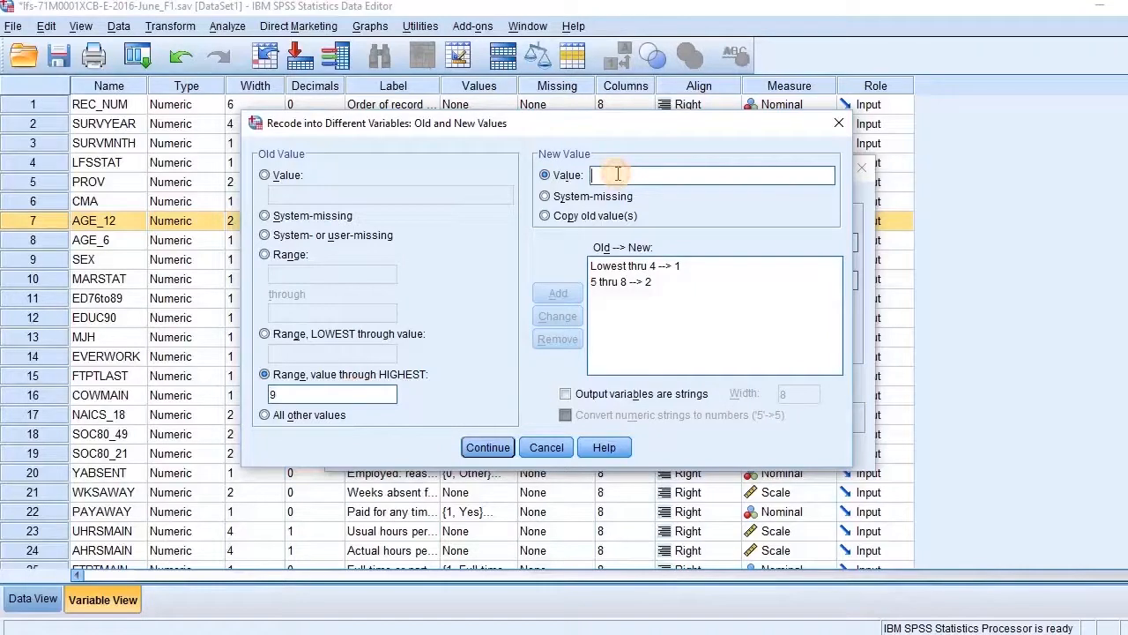
pyautogui.write('3')
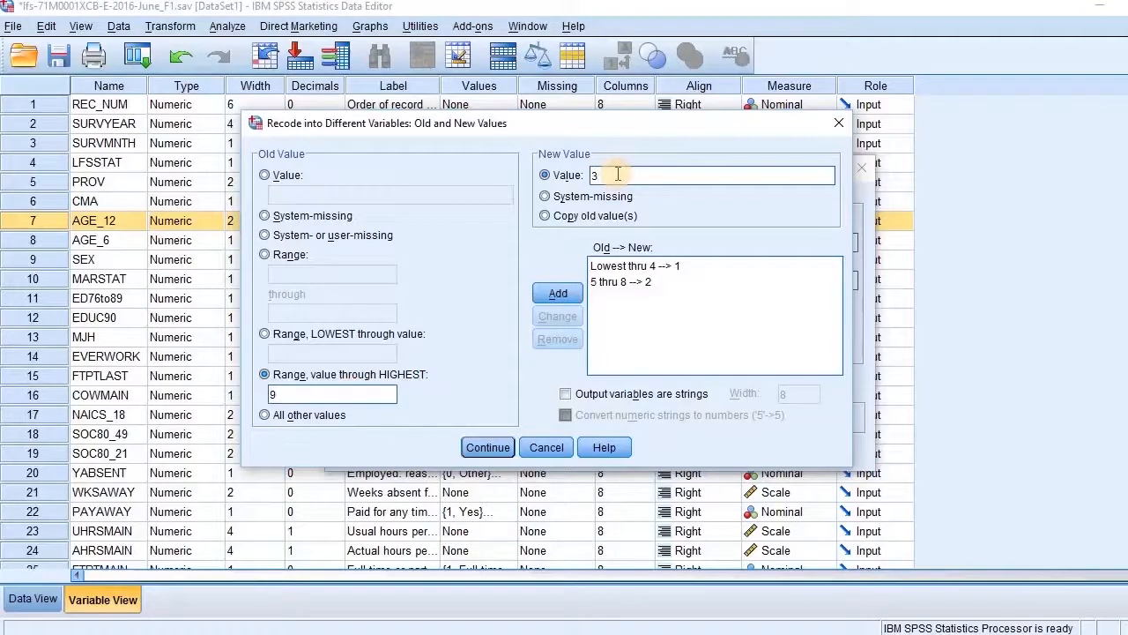
pyautogui.click(564, 294)
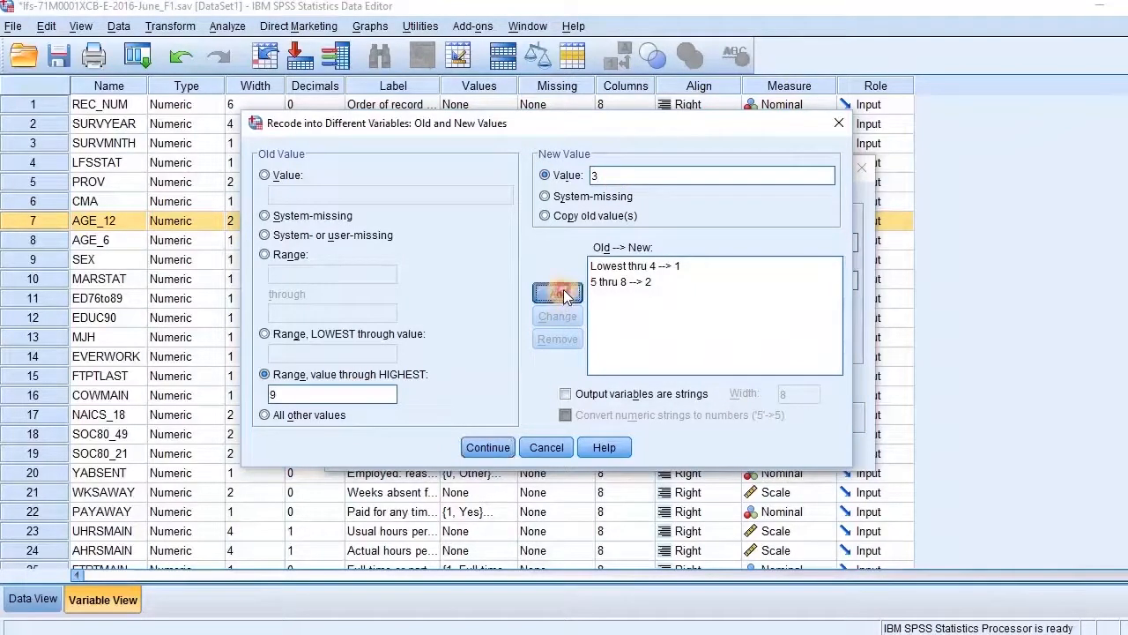
# Step: Run the recode with the defined mappings and select the new NewAgeGroup variable at the end of the variable list
pyautogui.click(492, 447)
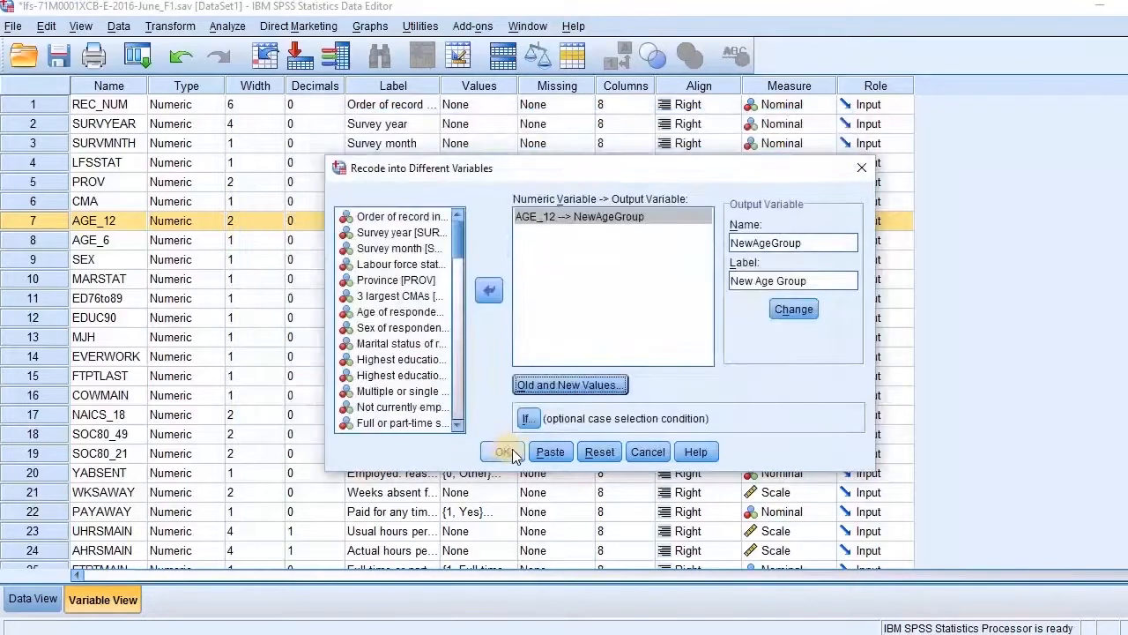
pyautogui.click(504, 450)
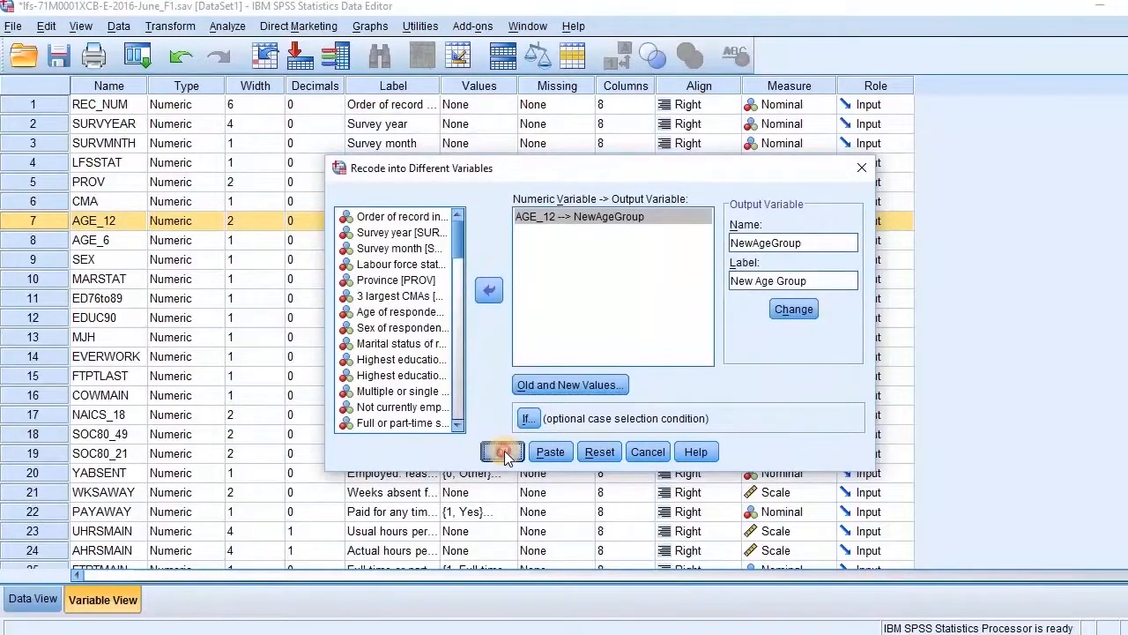
pyautogui.click(106, 453)
pyautogui.scroll(-3, 211, 454)
pyautogui.scroll(-17, 212, 454)
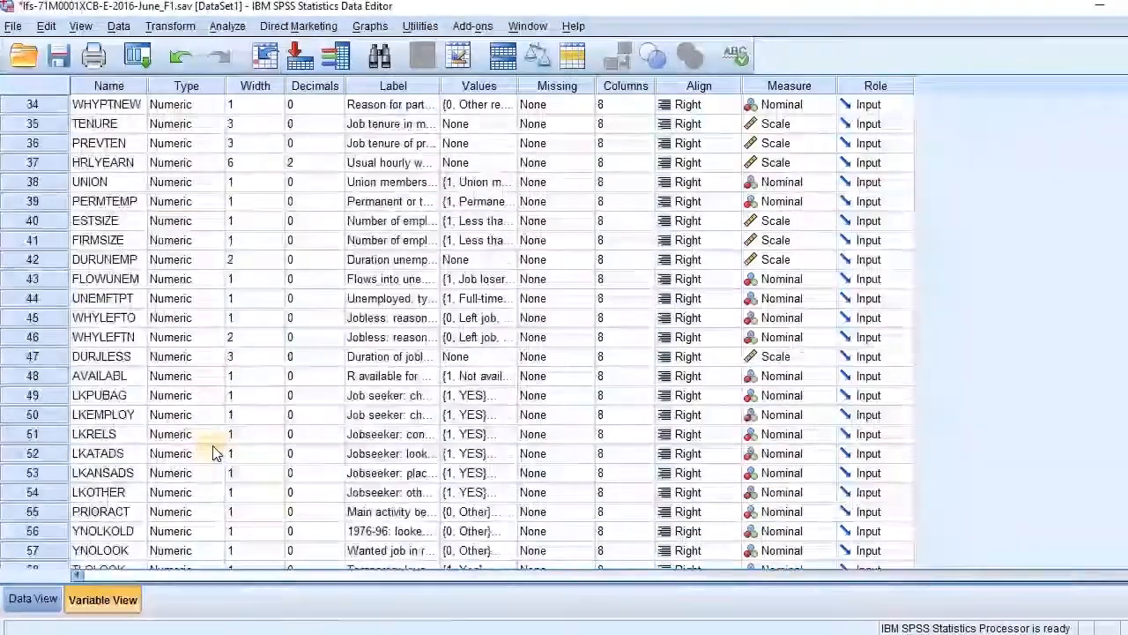
pyautogui.scroll(-1, 220, 437)
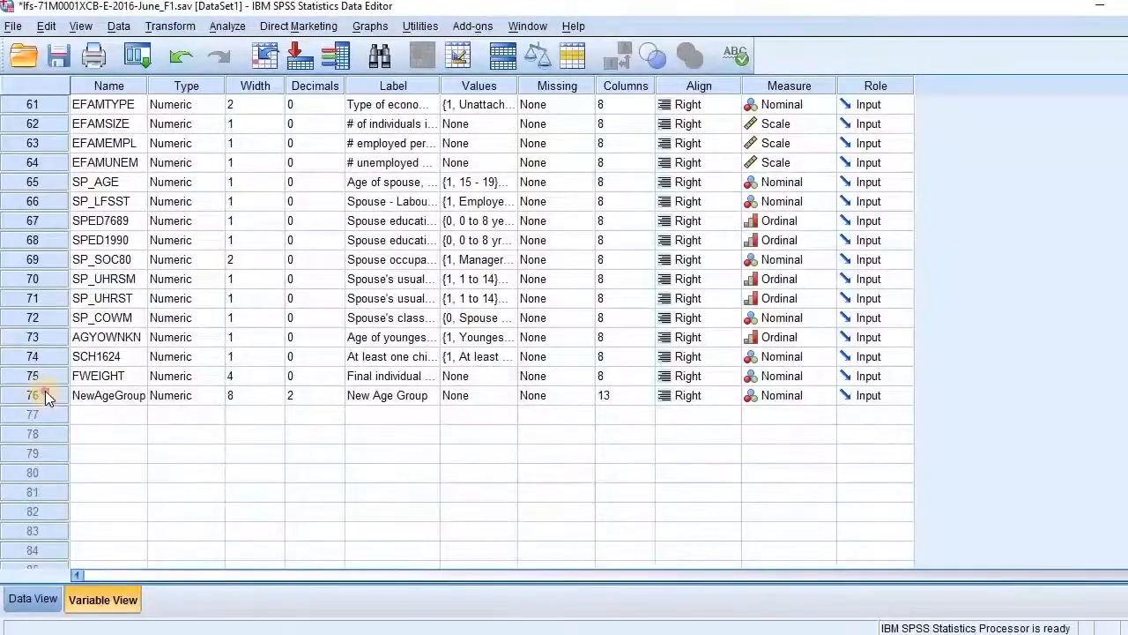
pyautogui.click(46, 391)
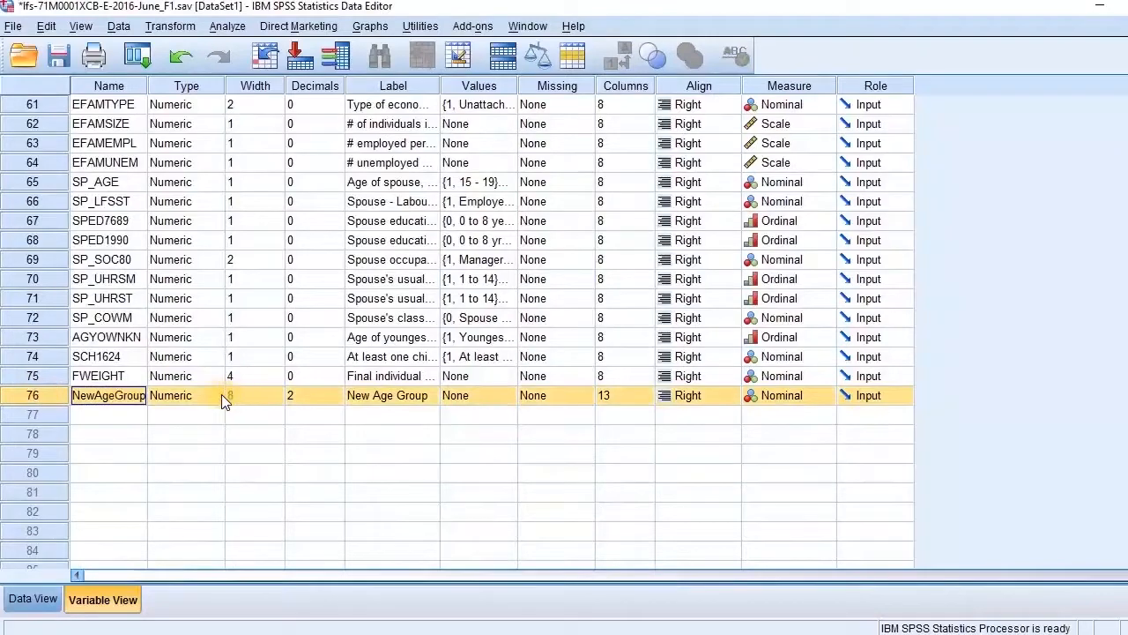
# Step: Run Frequencies for the New Age Group variable and select its frequency table in the output
pyautogui.click(230, 26)
pyautogui.moveTo(304, 69)
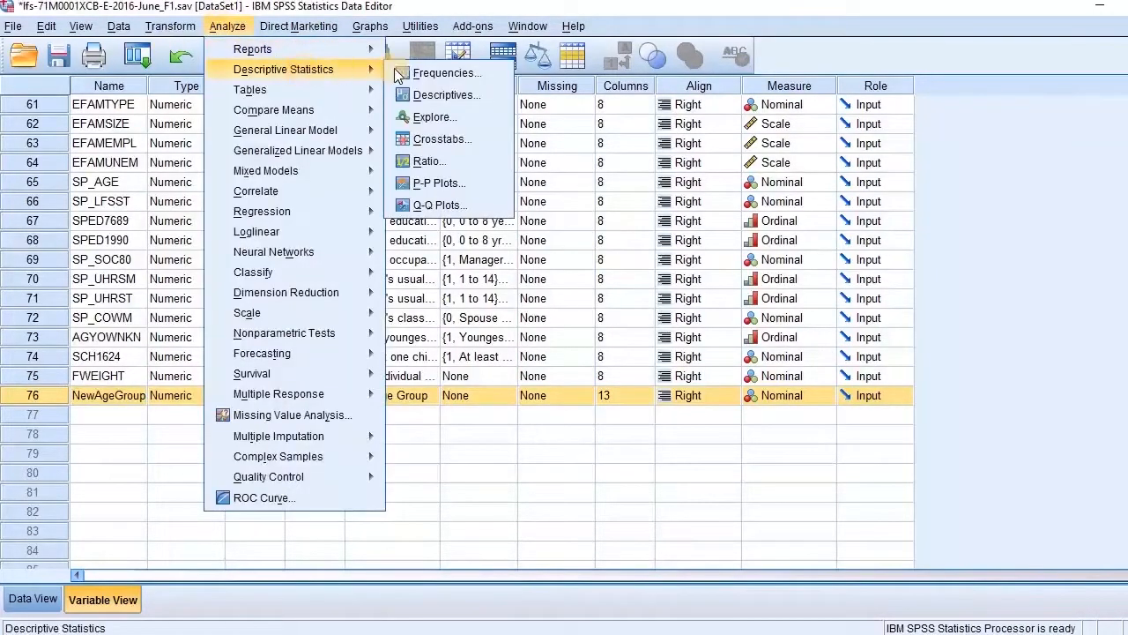
pyautogui.click(408, 74)
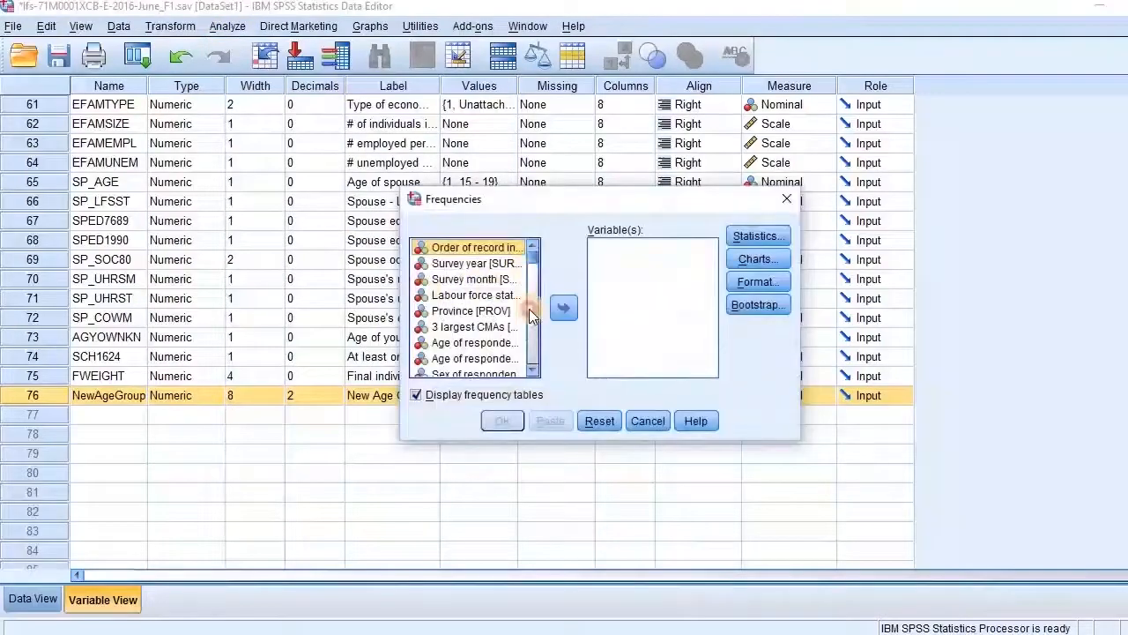
pyautogui.scroll(-6, 529, 300)
pyautogui.click(496, 370)
pyautogui.doubleClick(497, 369)
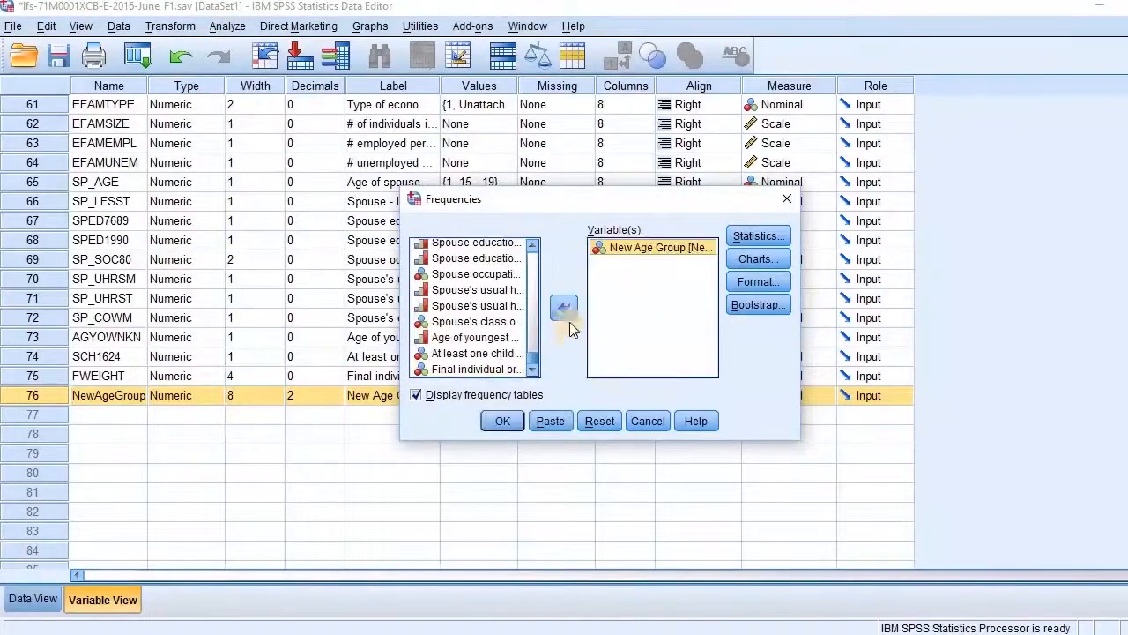
pyautogui.click(504, 422)
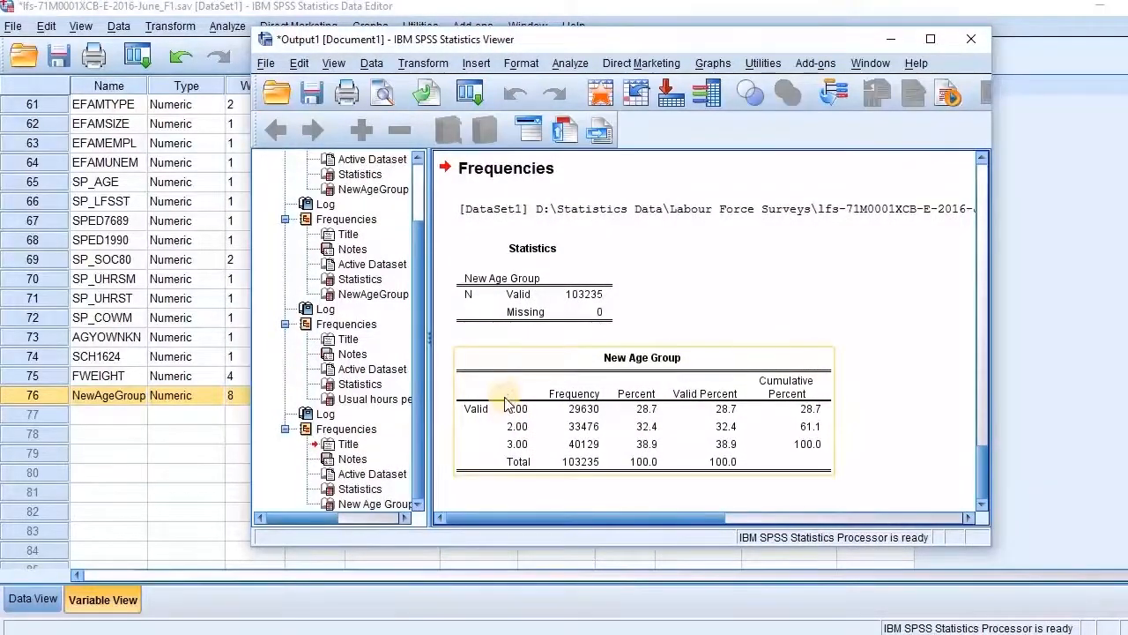
pyautogui.click(514, 416)
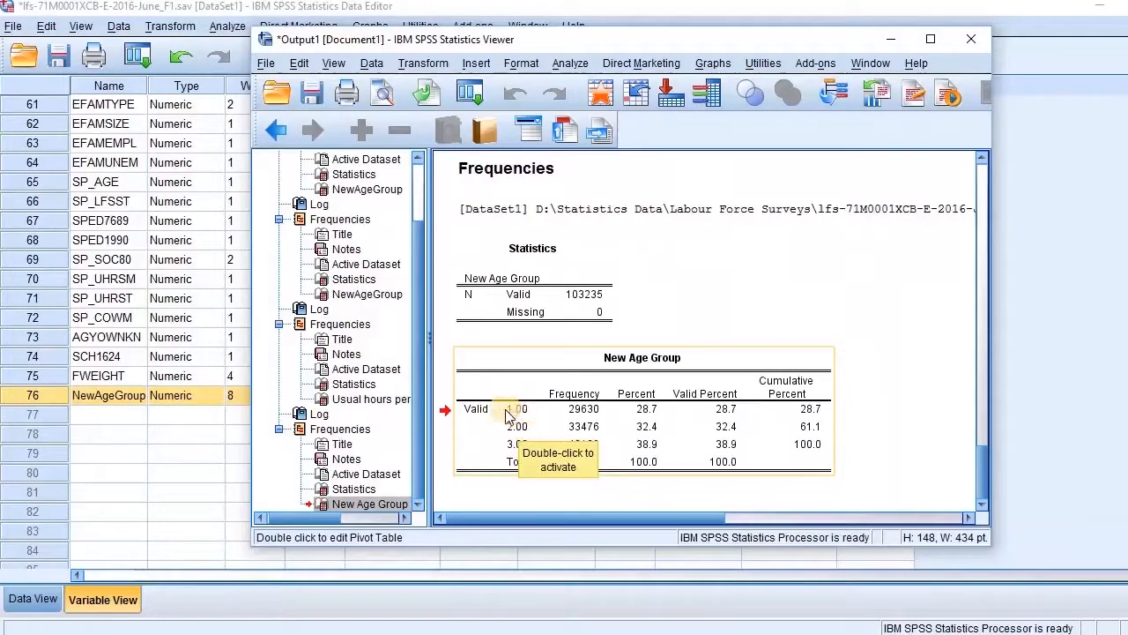
# Step: Return to the Data Editor and open the value labels of NewAgeGroup, entering 1 as the first value
pyautogui.click(132, 474)
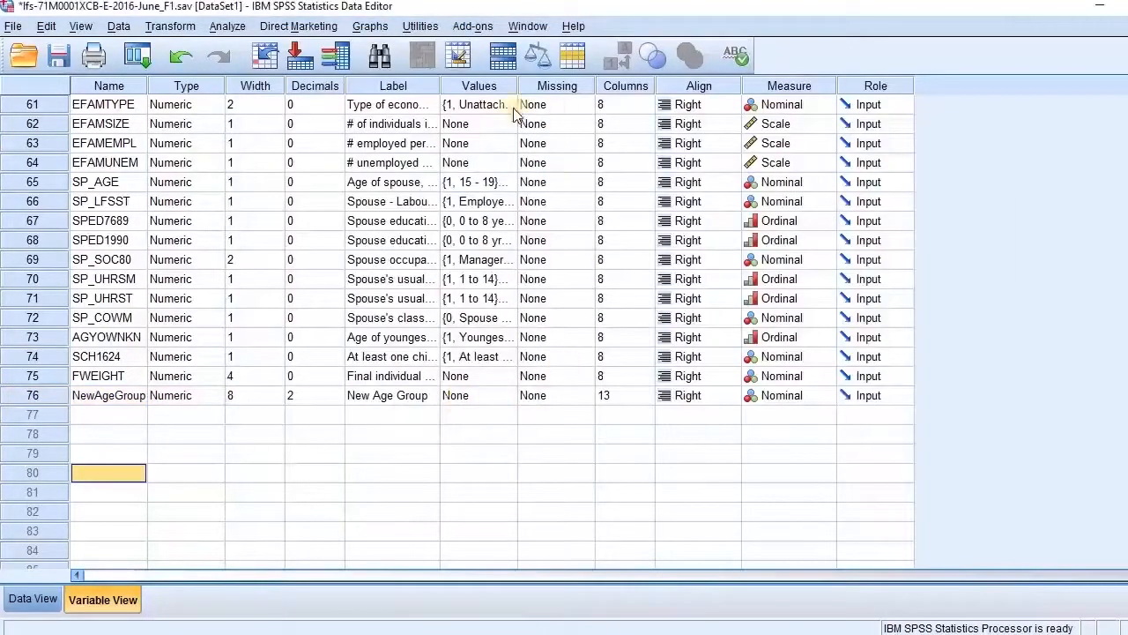
pyautogui.click(479, 85)
pyautogui.scroll(-20, 340, 368)
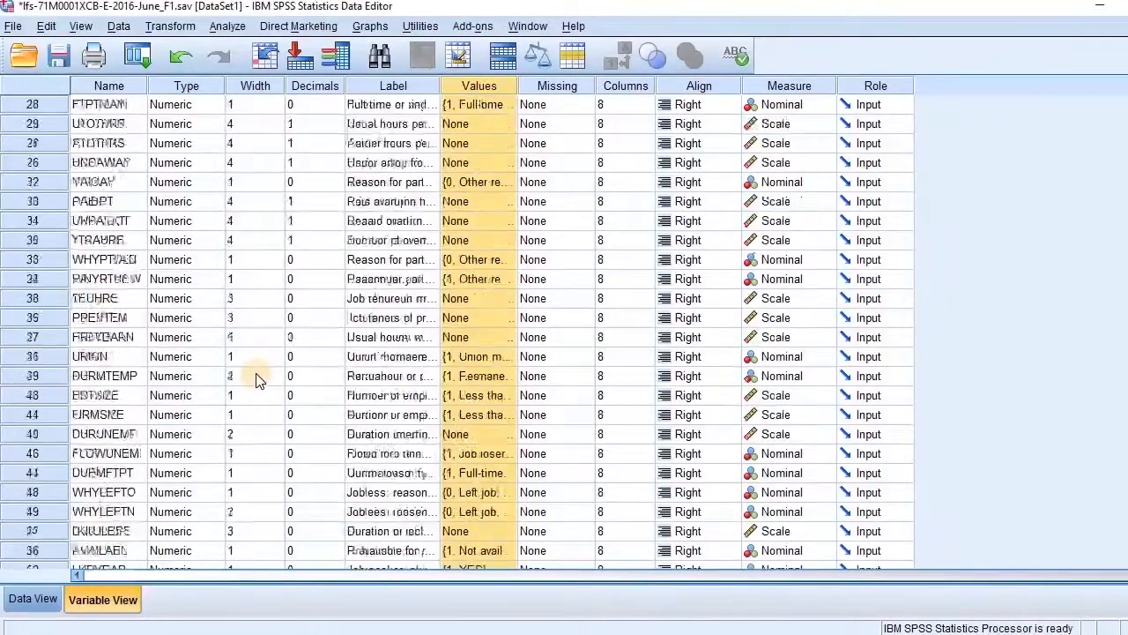
pyautogui.scroll(3, 507, 362)
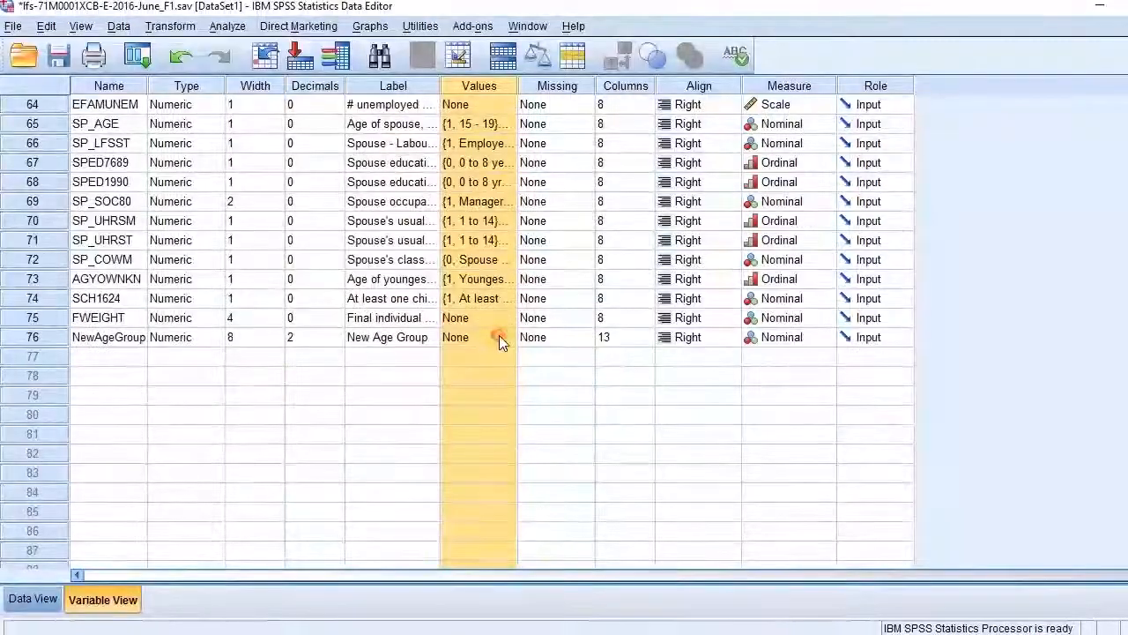
pyautogui.doubleClick(499, 337)
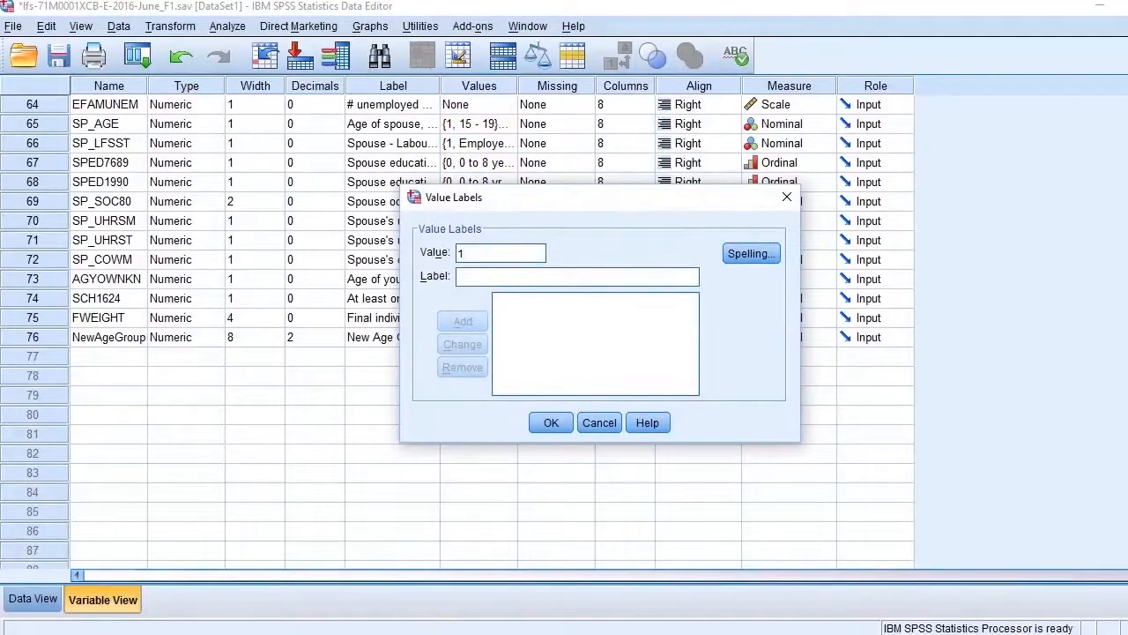
# Step: Copy "15 to 34 years" from the Notepad notes and add it as the label for value 1
pyautogui.hotkey('alt', 'Tab')
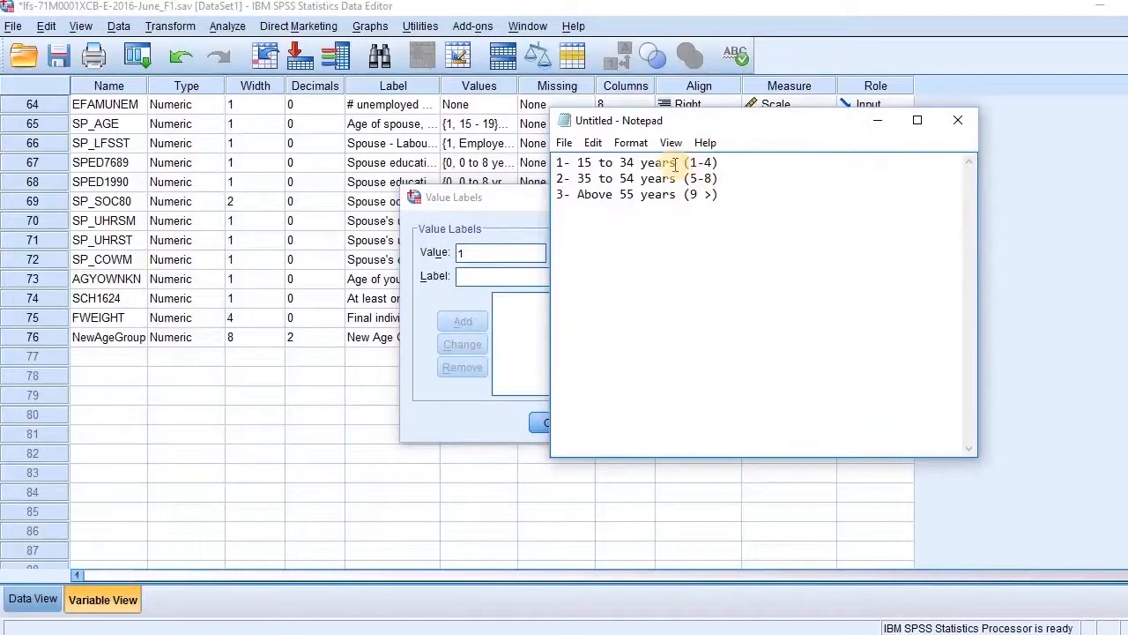
pyautogui.moveTo(677, 163); pyautogui.dragTo(578, 163)
pyautogui.hotkey('ctrl', 'c')
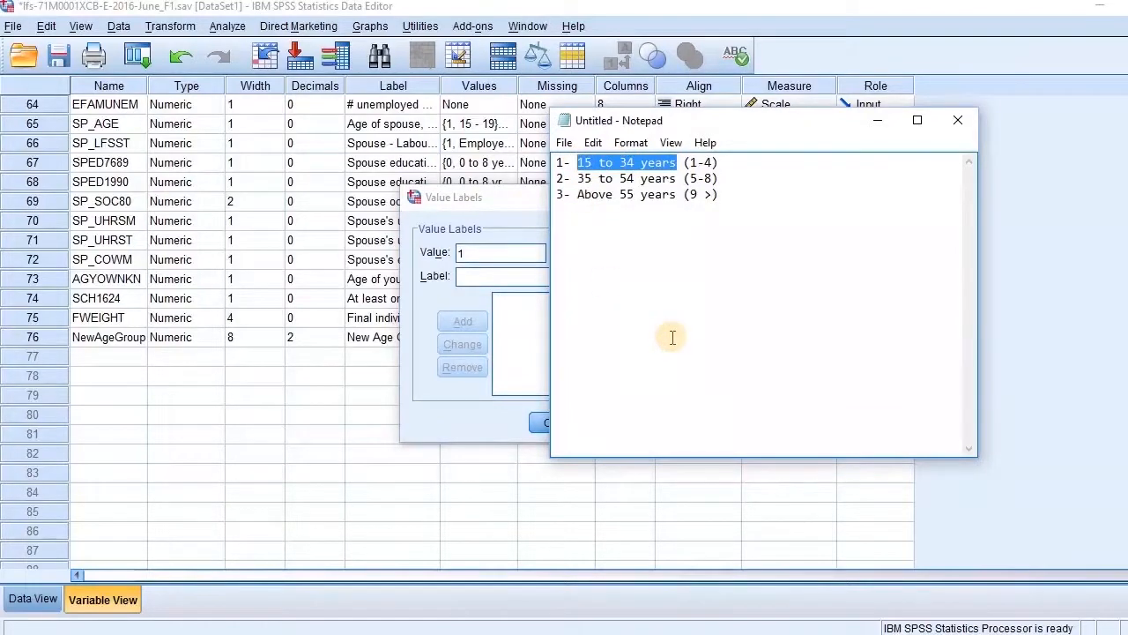
pyautogui.click(481, 276)
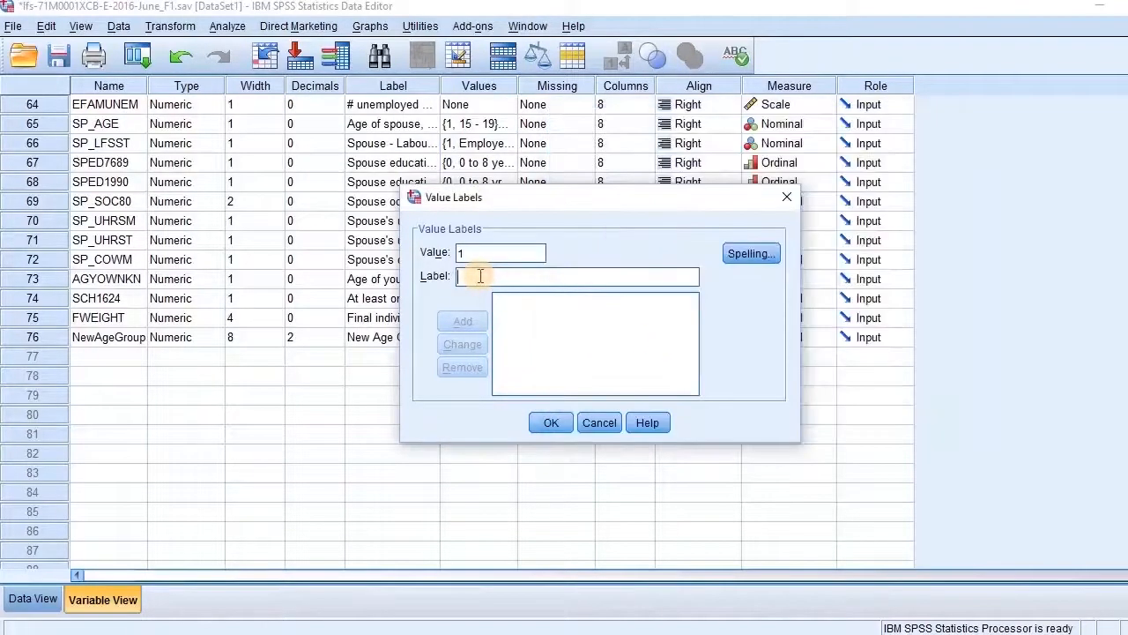
pyautogui.hotkey('ctrl', 'v')
pyautogui.click(463, 321)
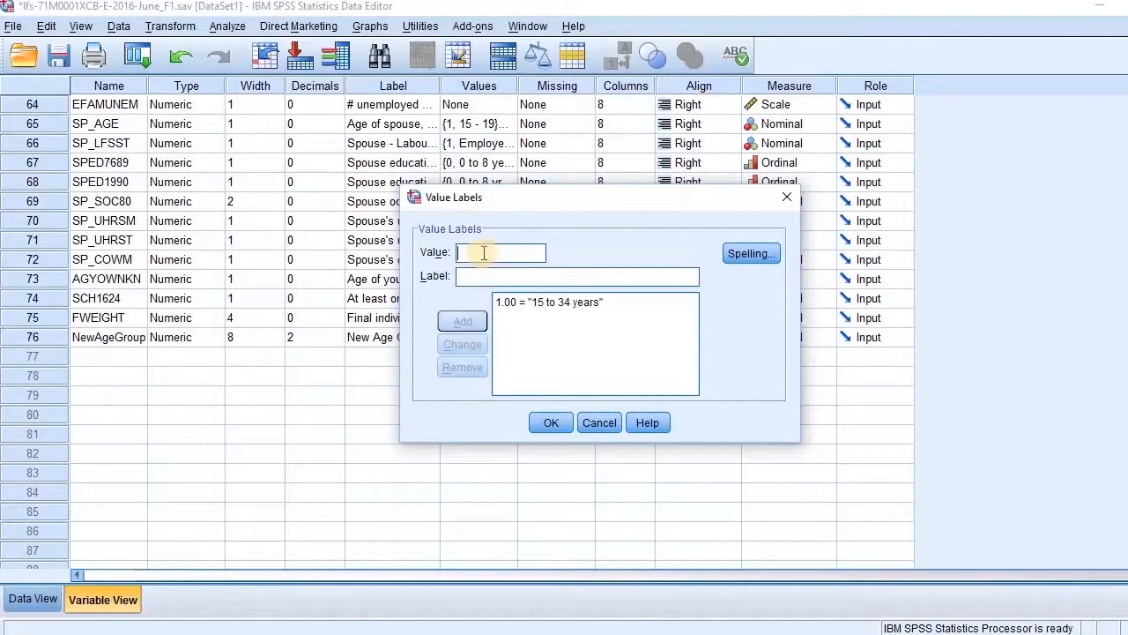
# Step: Add a label for value 2 using the text "35 to 54 years" copied from the Notepad notes
pyautogui.write('2')
pyautogui.hotkey('alt', 'Tab')
pyautogui.moveTo(675, 178); pyautogui.dragTo(578, 178)
pyautogui.hotkey('ctrl', 'c')
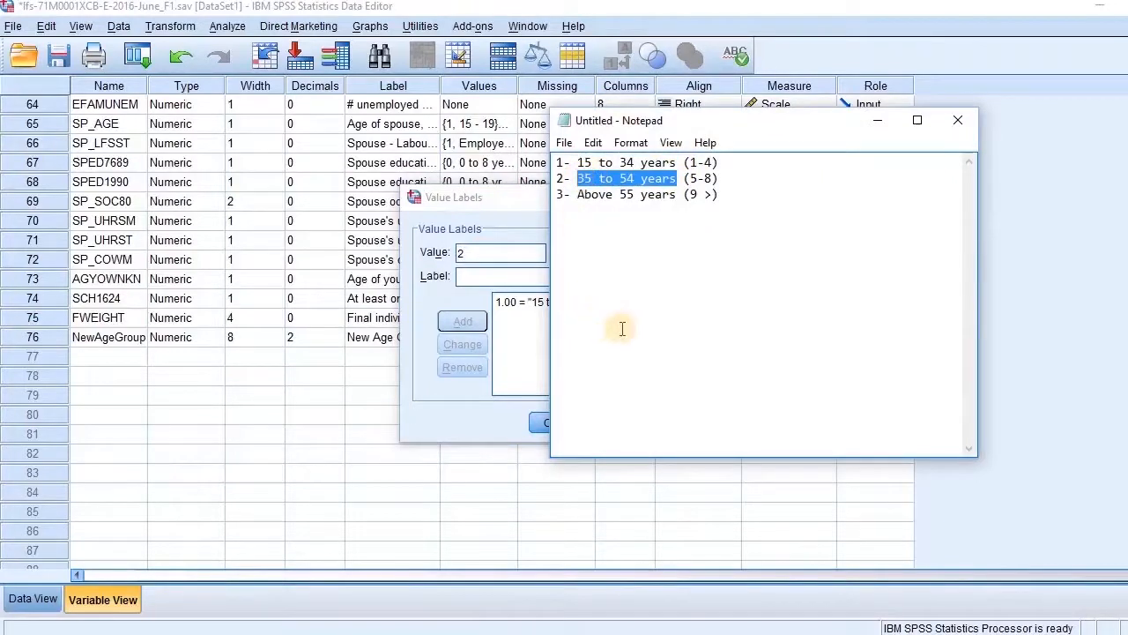
pyautogui.click(473, 276)
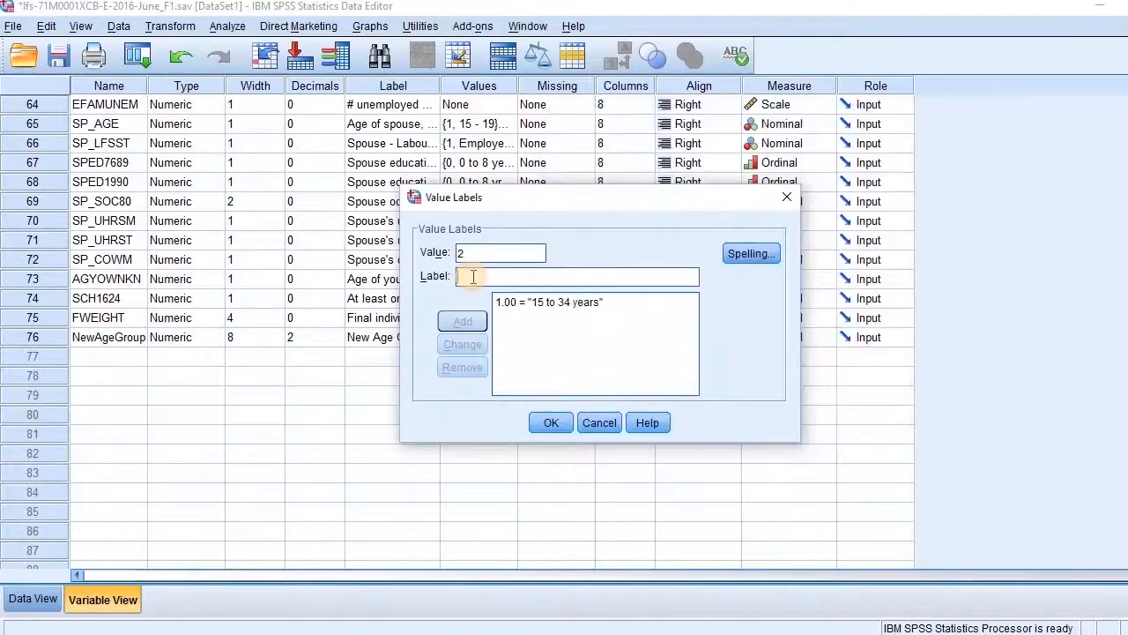
pyautogui.hotkey('ctrl', 'v')
pyautogui.click(462, 321)
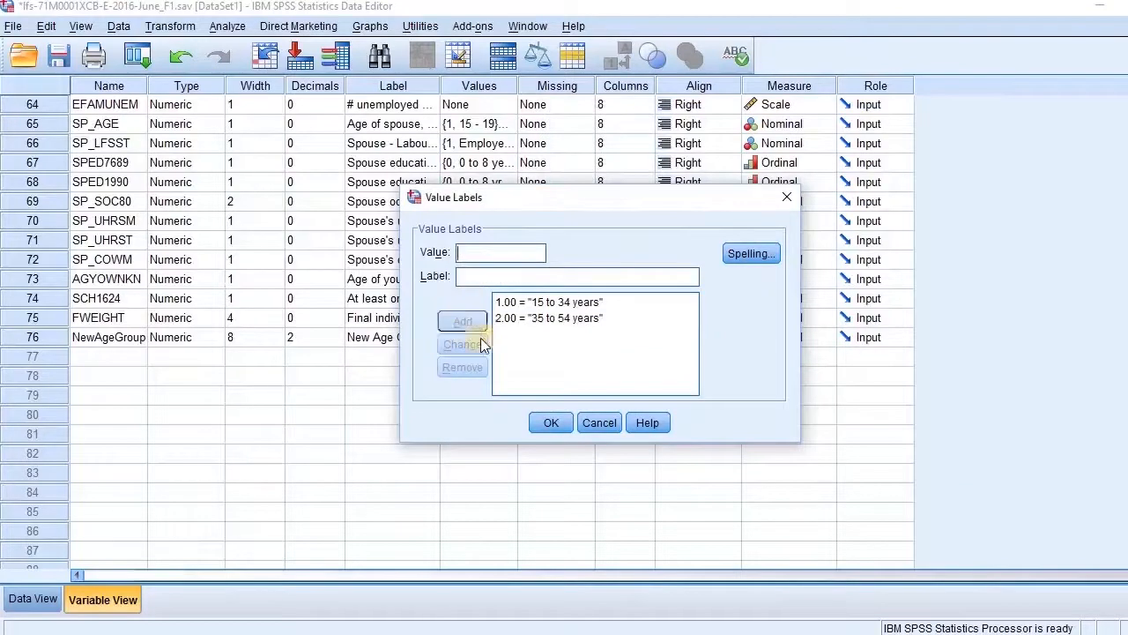
# Step: Add the label "Above 55 years" for value 3 and apply the value labels to NewAgeGroup
pyautogui.click(476, 252)
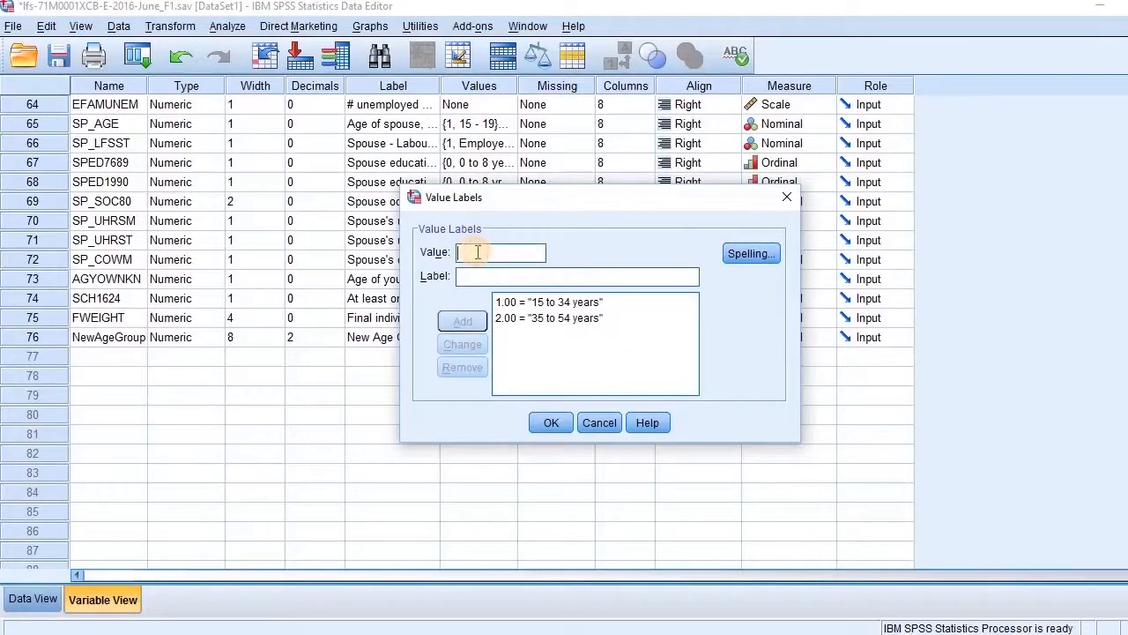
pyautogui.write('3')
pyautogui.click(468, 280)
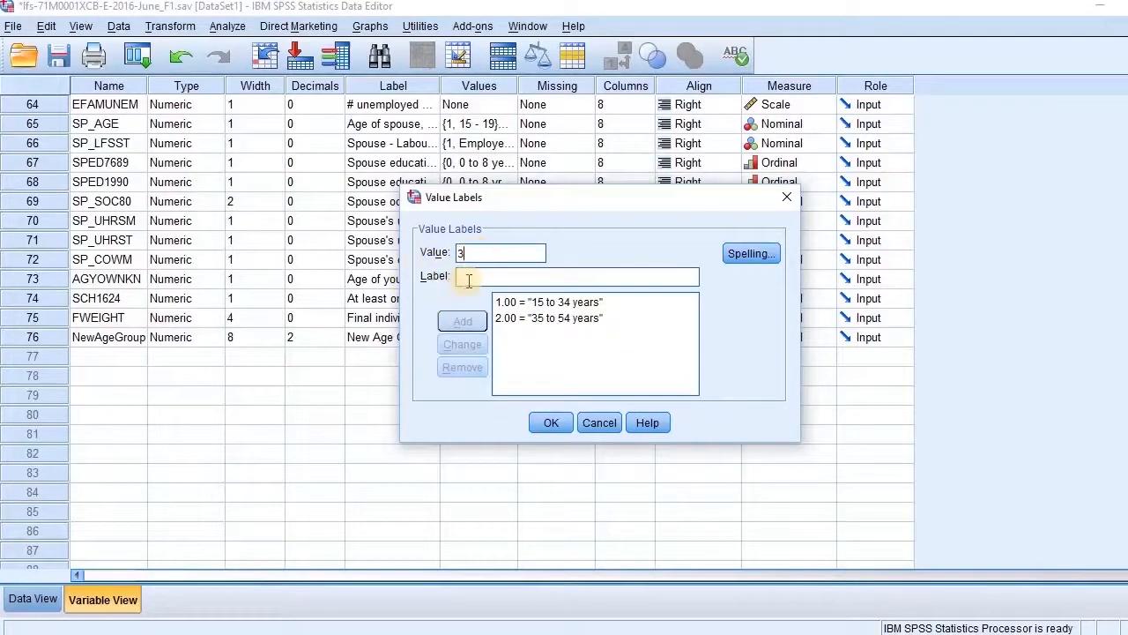
pyautogui.write('Above 55 years')
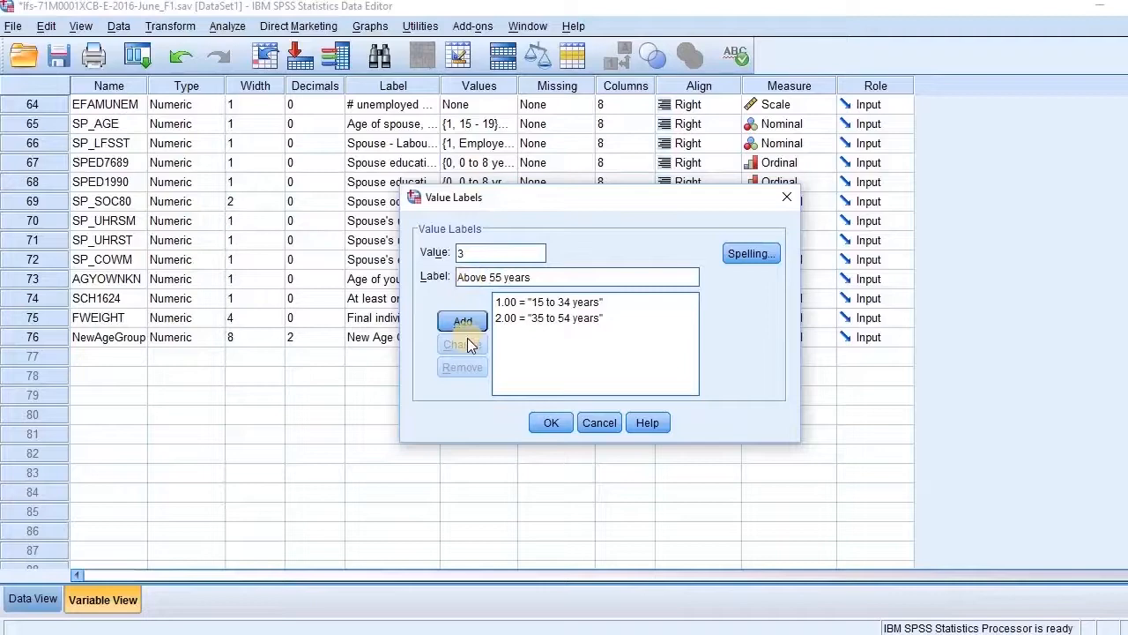
pyautogui.click(463, 321)
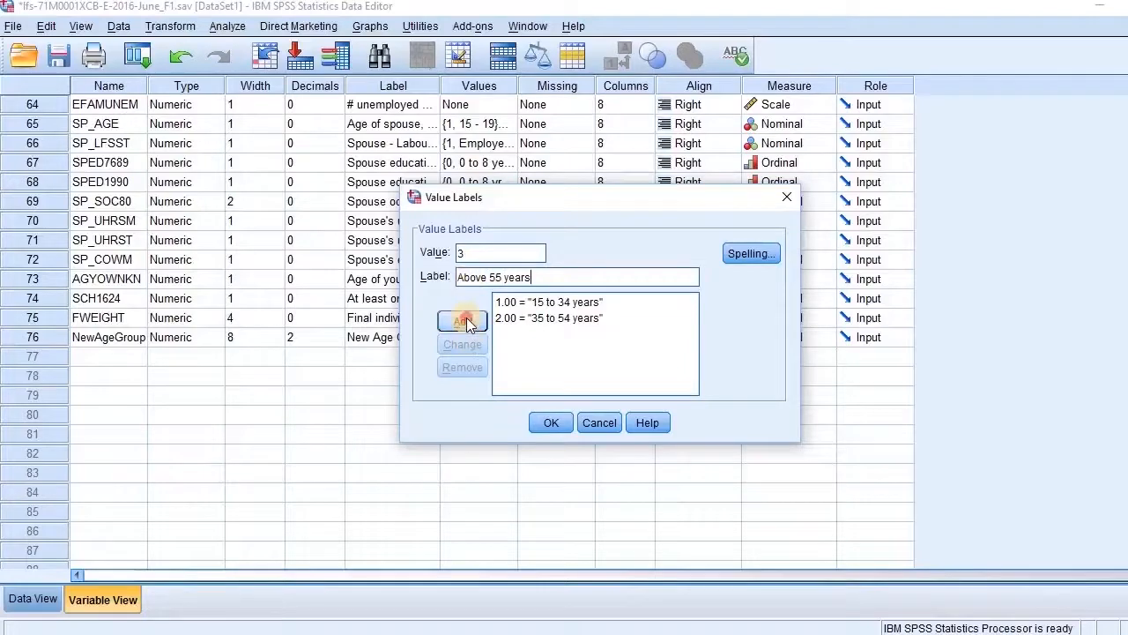
pyautogui.click(555, 423)
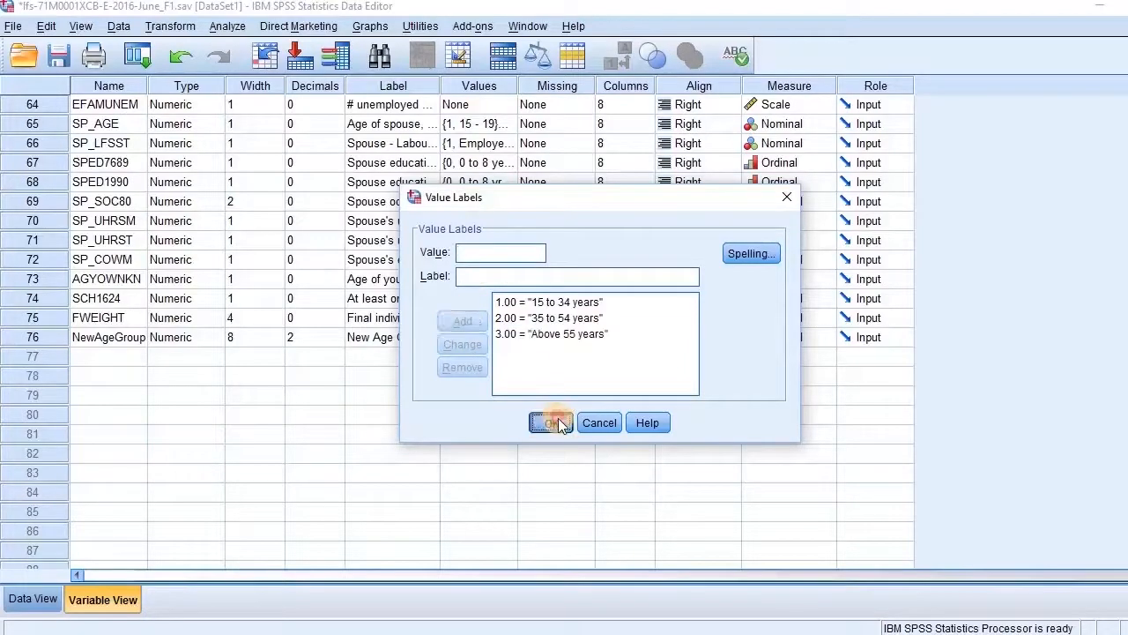
# Step: Run Frequencies again for the New Age Group variable with its new value labels
pyautogui.click(226, 26)
pyautogui.moveTo(300, 71)
pyautogui.click(405, 71)
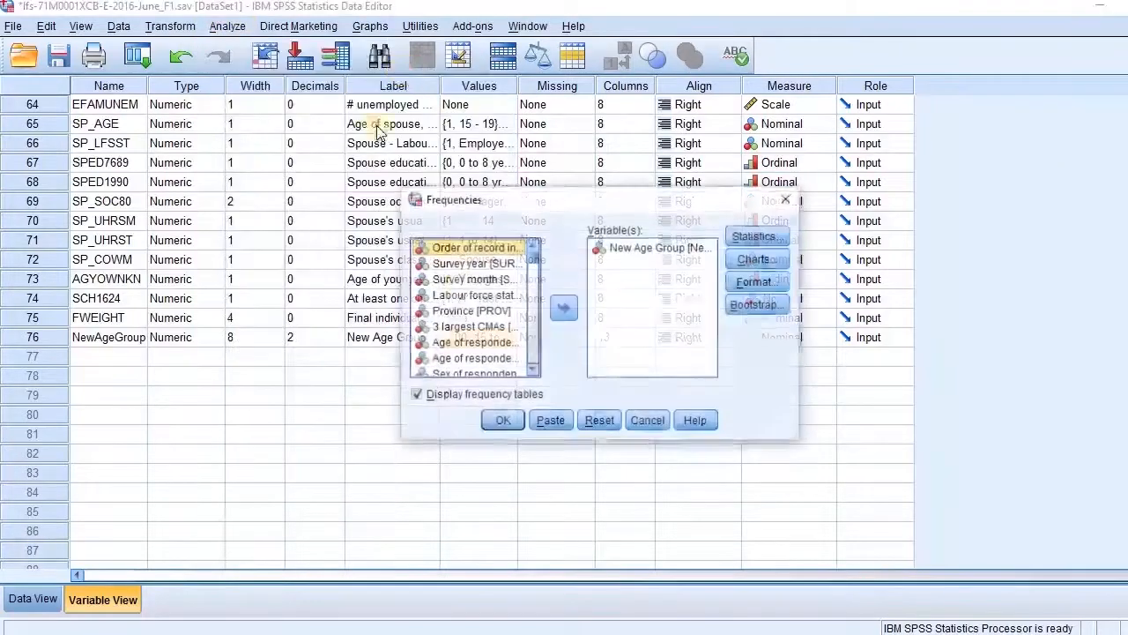
pyautogui.click(504, 420)
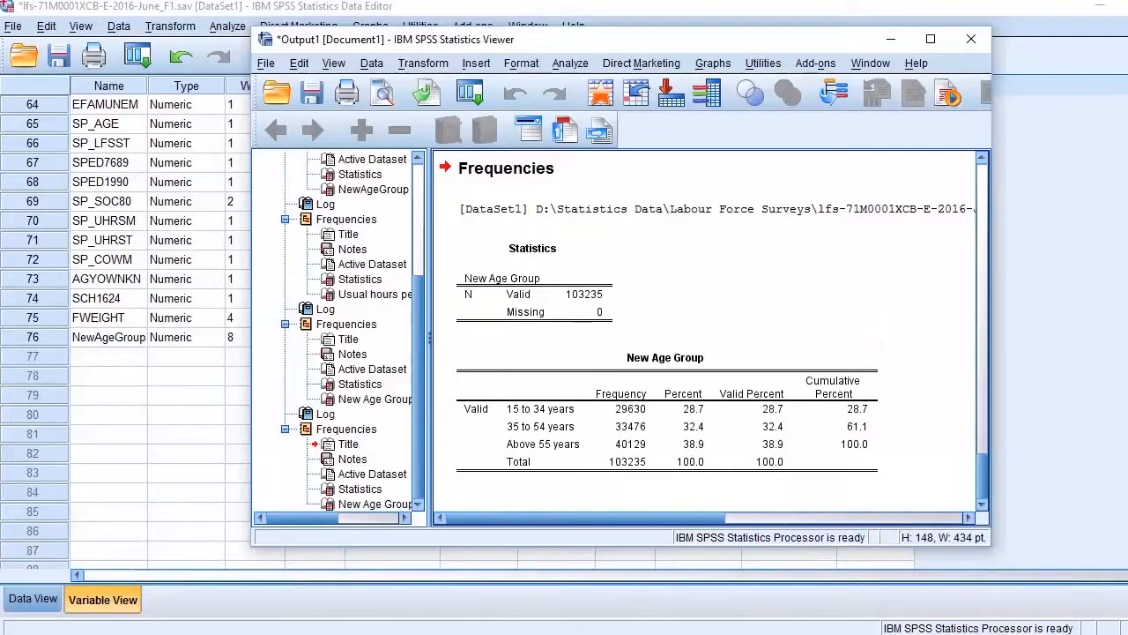
# Step: Switch to the PowerPoint training slides and review the instructions for Recode into different variable and Visual Binning on slide 7
pyautogui.click(913, 578)
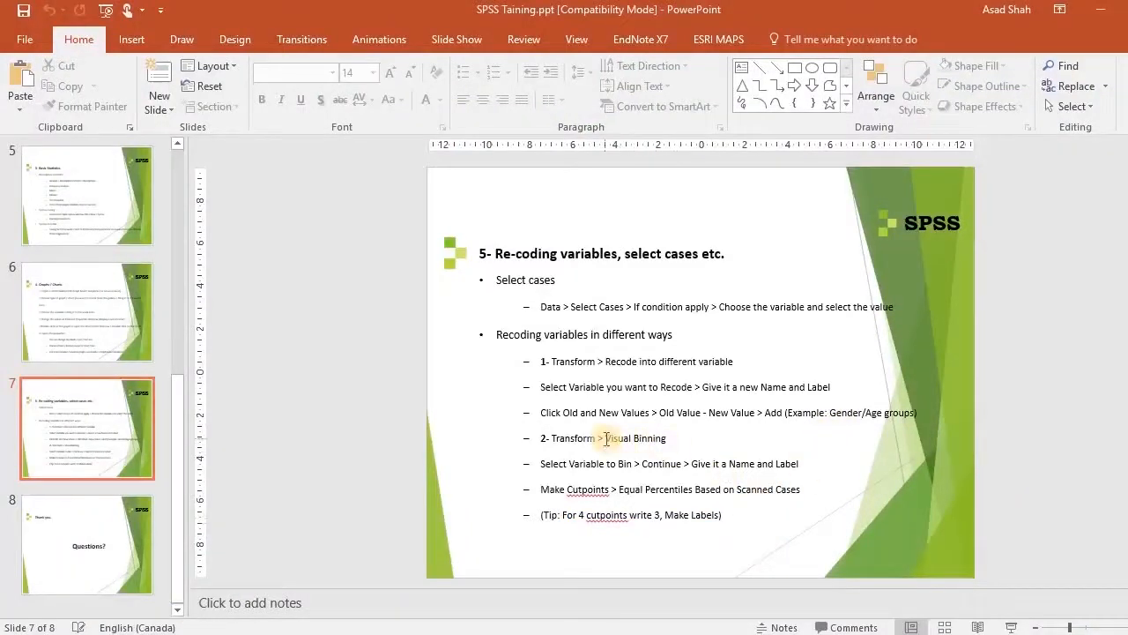
pyautogui.moveTo(606, 438); pyautogui.dragTo(678, 439)
pyautogui.click(676, 438)
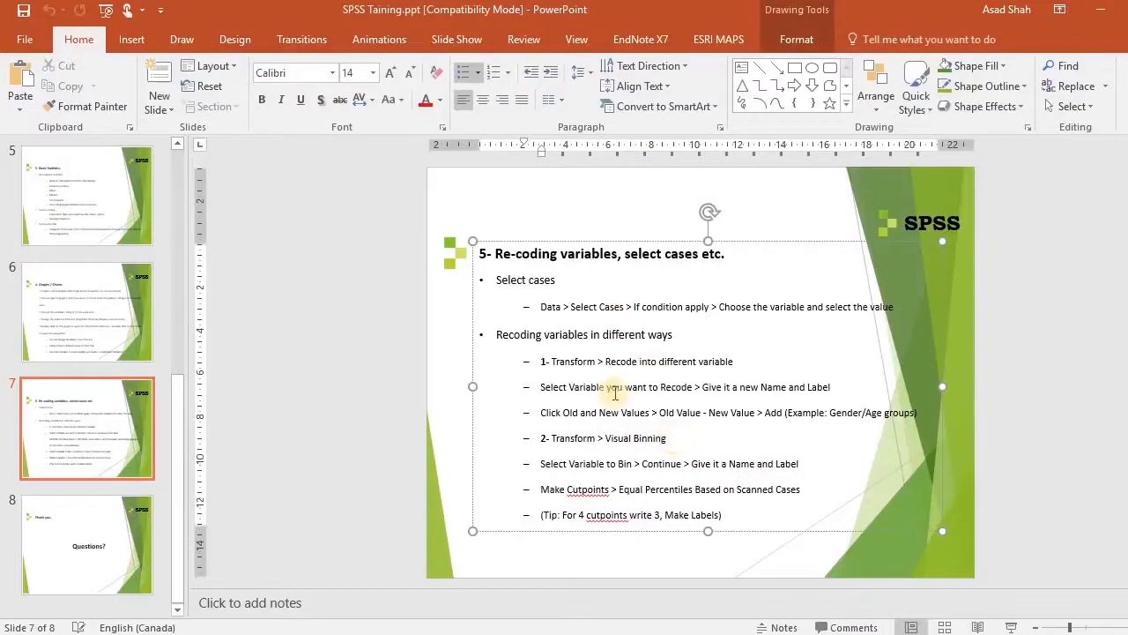
pyautogui.moveTo(637, 360); pyautogui.dragTo(675, 362)
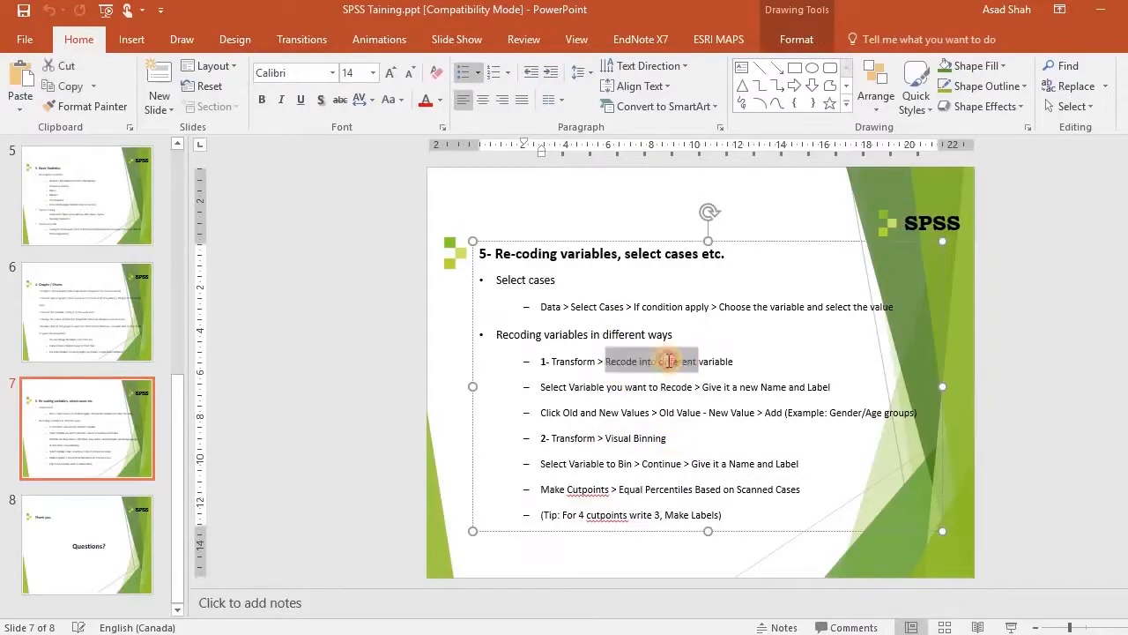
pyautogui.click(671, 361)
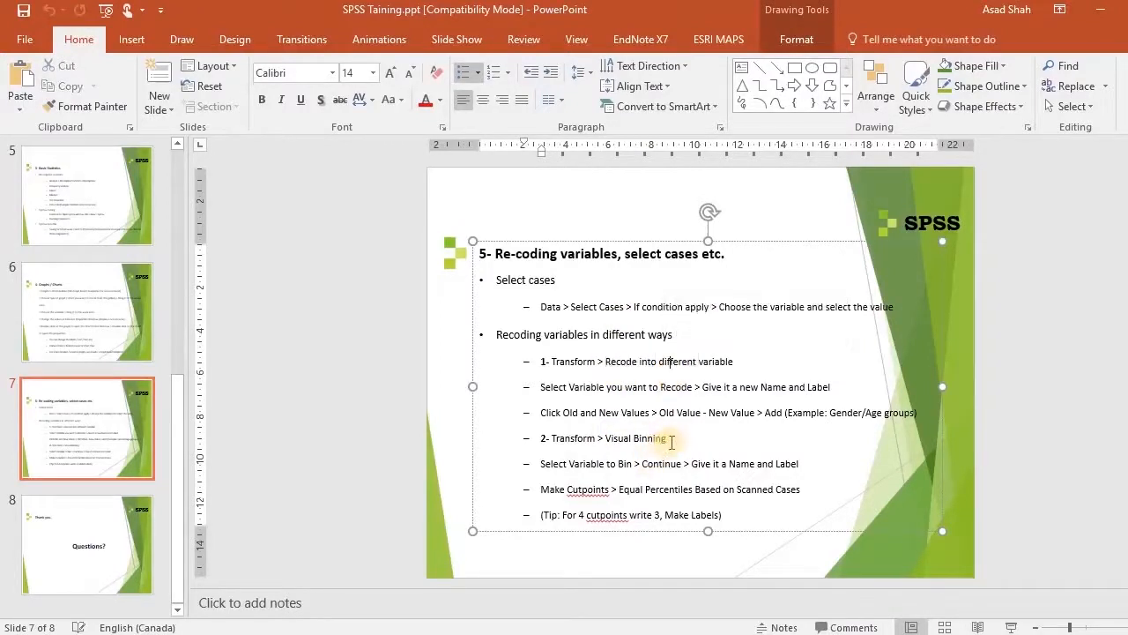
pyautogui.moveTo(606, 438); pyautogui.dragTo(683, 443)
pyautogui.click(683, 443)
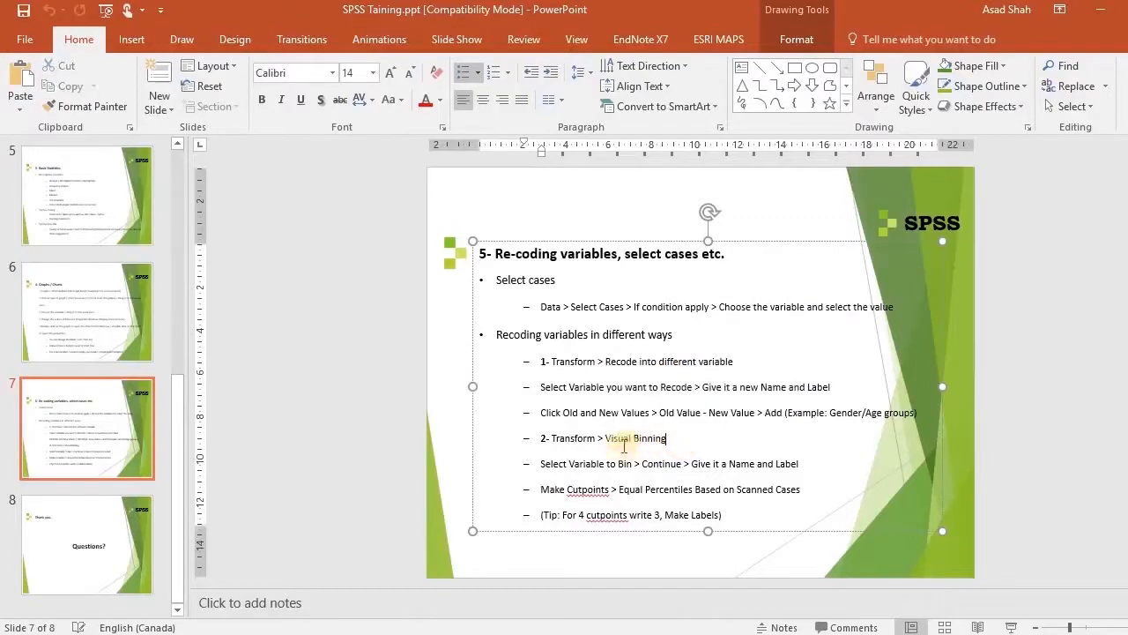
pyautogui.moveTo(604, 438); pyautogui.dragTo(681, 441)
pyautogui.click(696, 445)
# Step: Switch back to the SPSS Data Editor and examine the scale variables EFAMSIZE, EFAMEMPL and EFAMUNEM as candidates for binning
pyautogui.click(608, 586)
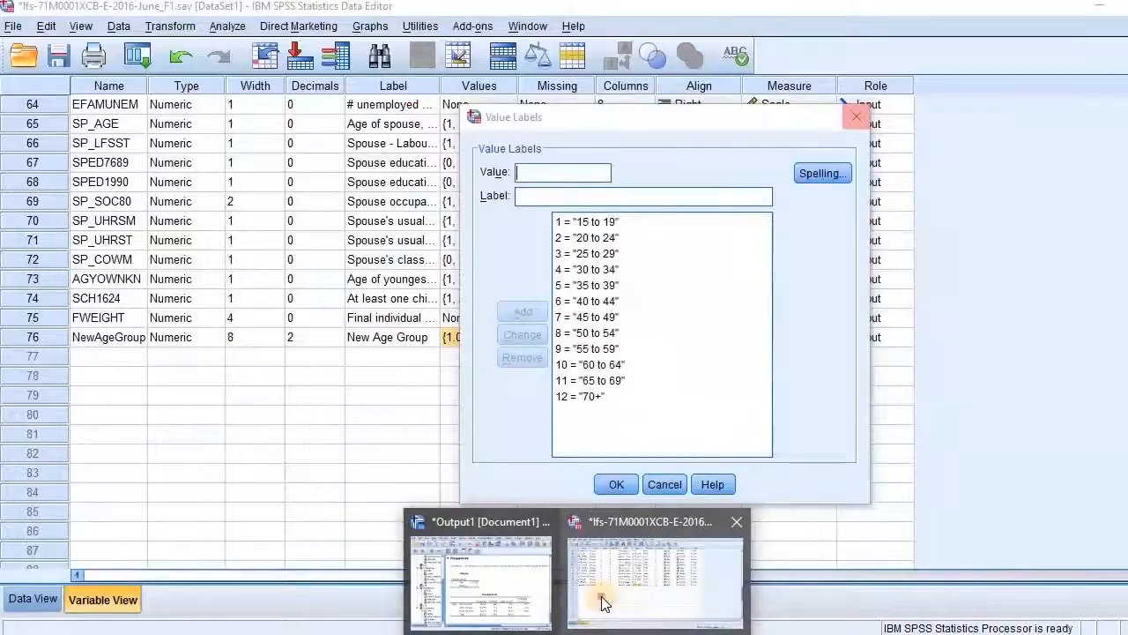
pyautogui.scroll(3, 469, 452)
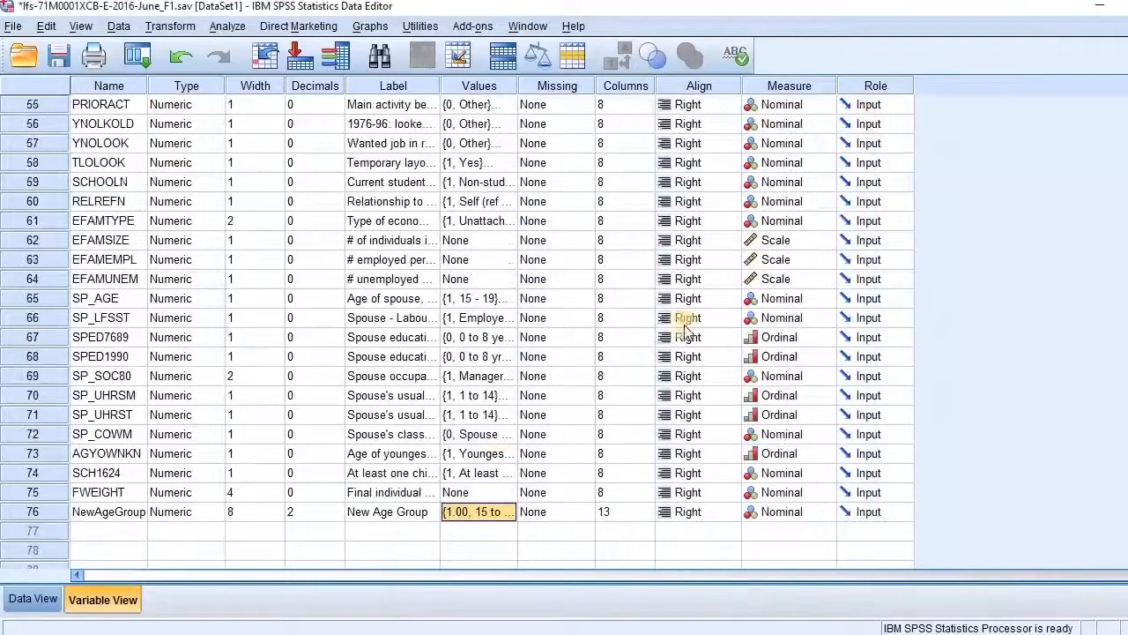
pyautogui.click(760, 277)
pyautogui.click(760, 240)
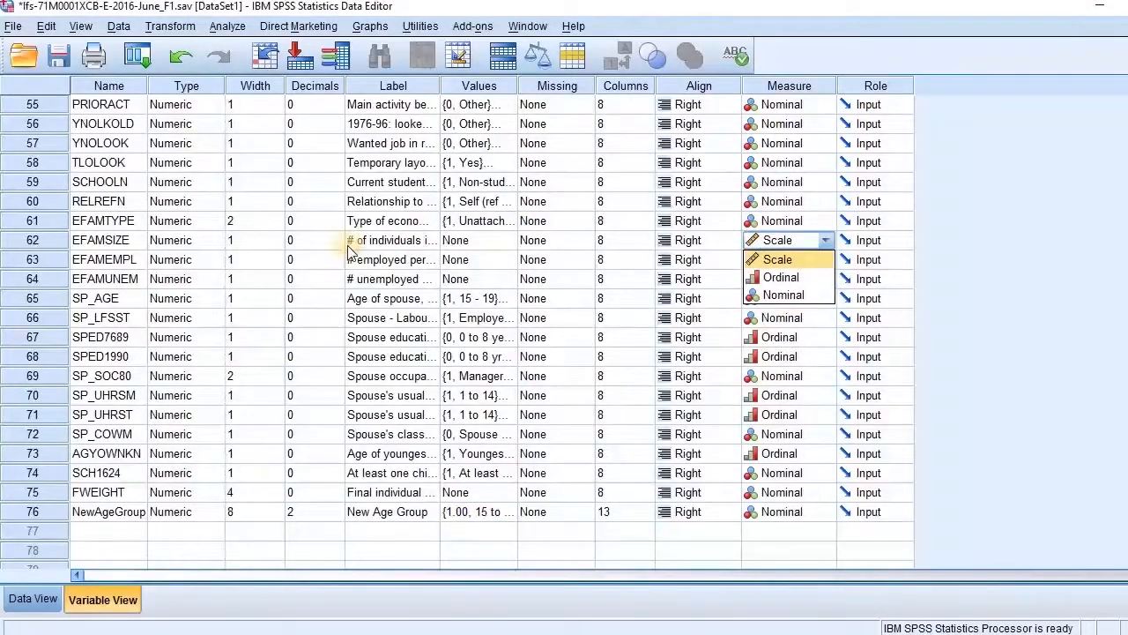
pyautogui.click(49, 246)
pyautogui.click(43, 263)
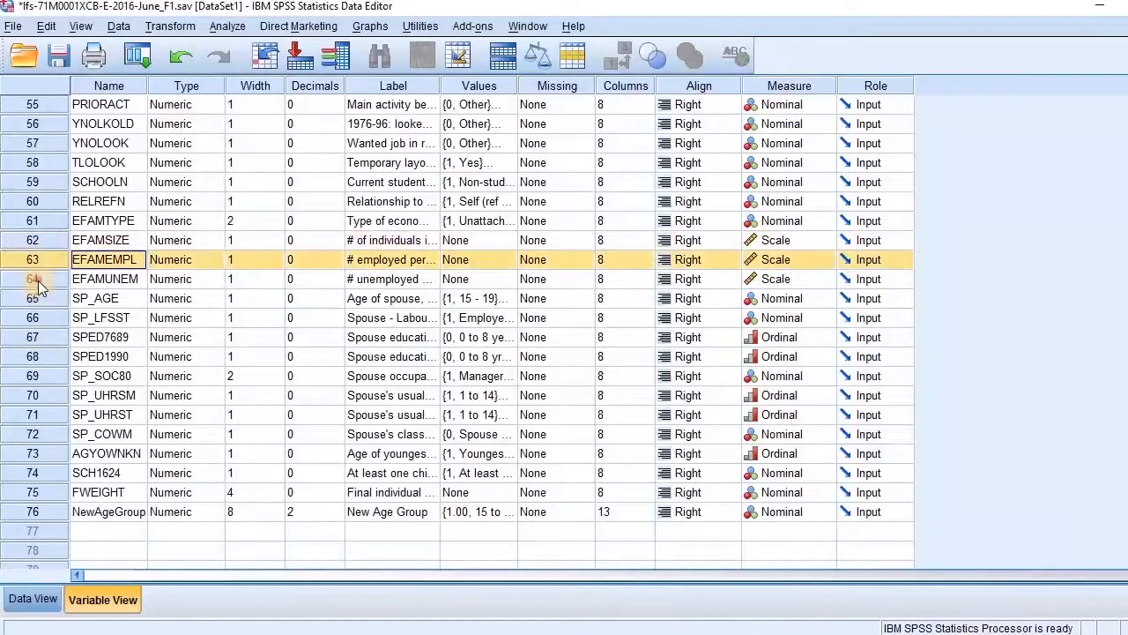
pyautogui.click(38, 280)
# Step: Examine further scale variables such as DURUNEMP, FIRMSIZE, ESTSIZE, PREVTEN and TENURE, and select HRLYEARN
pyautogui.scroll(2, 68, 314)
pyautogui.scroll(4, 70, 314)
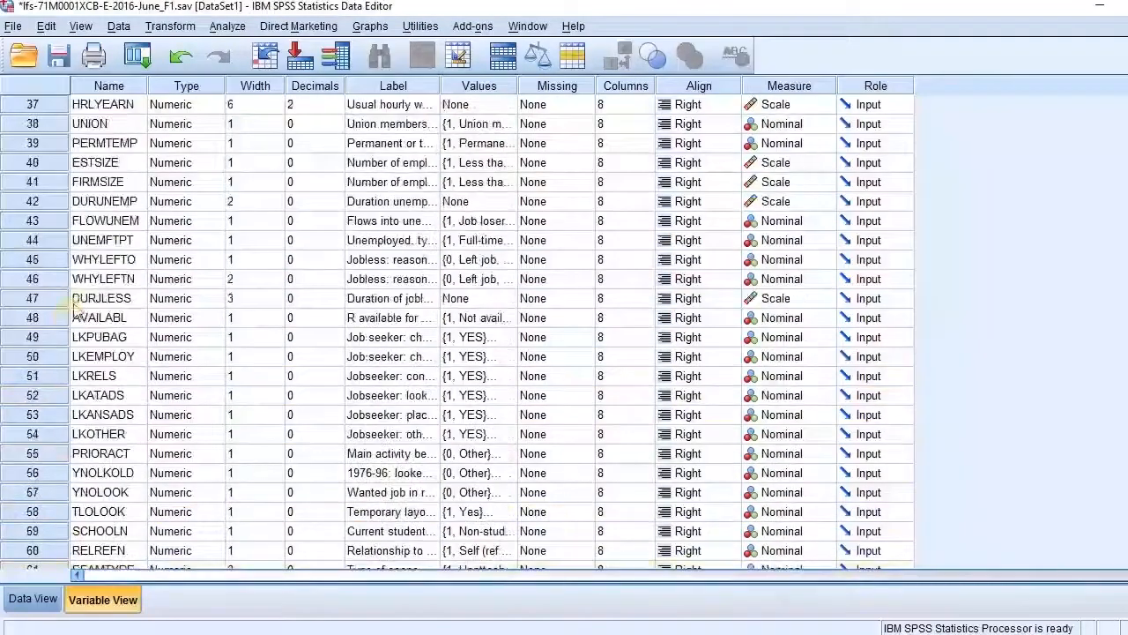
pyautogui.click(57, 201)
pyautogui.click(41, 178)
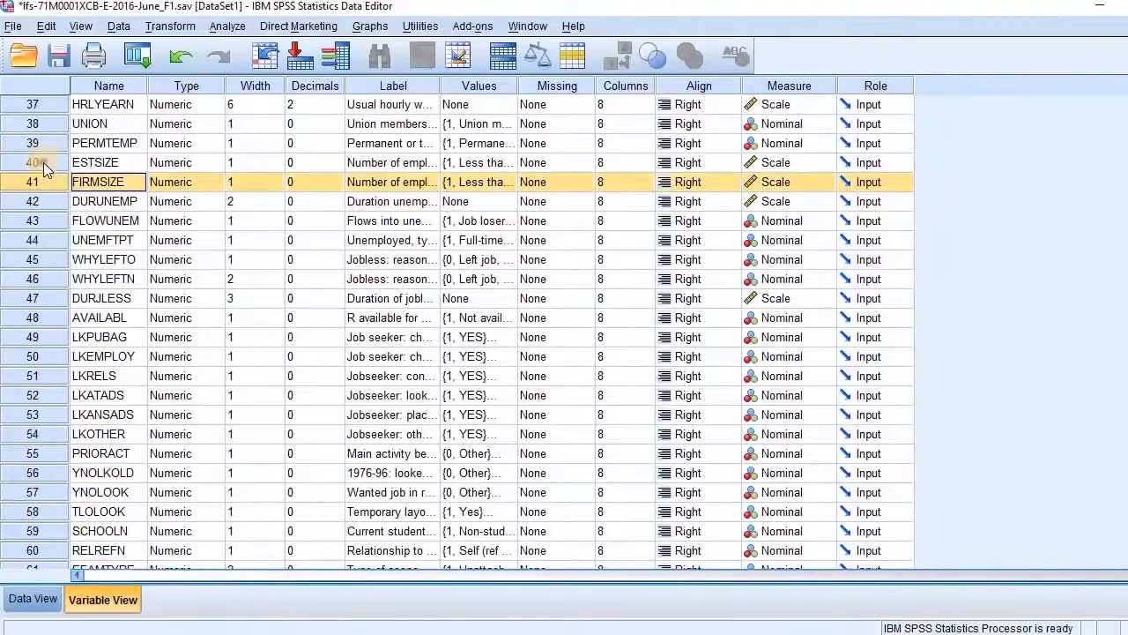
pyautogui.click(44, 162)
pyautogui.scroll(3, 39, 204)
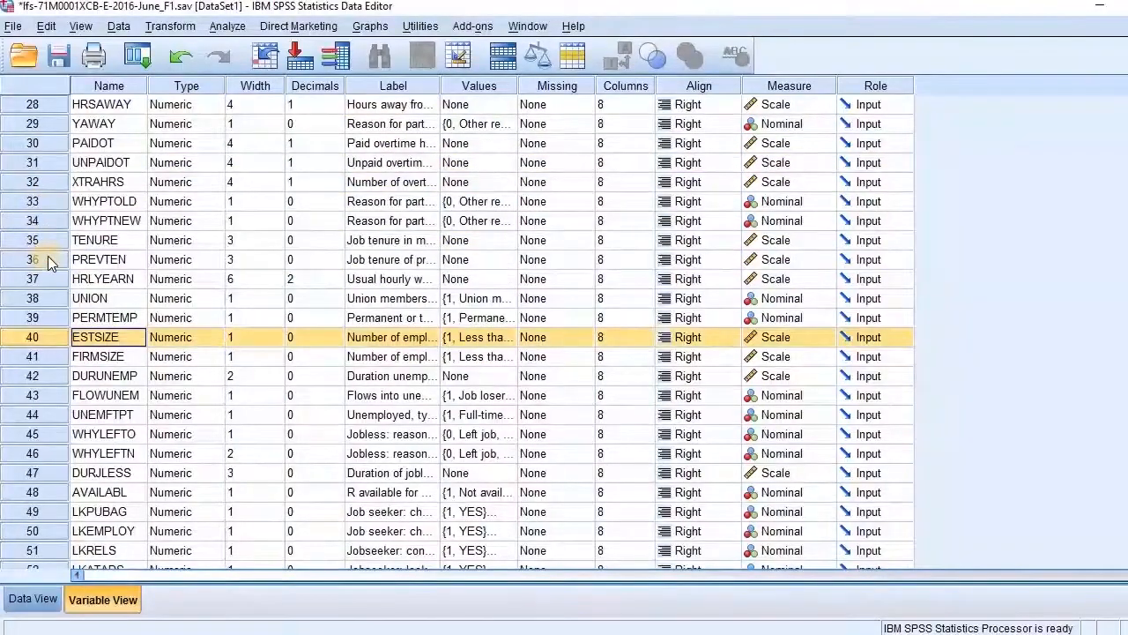
pyautogui.click(47, 256)
pyautogui.click(39, 281)
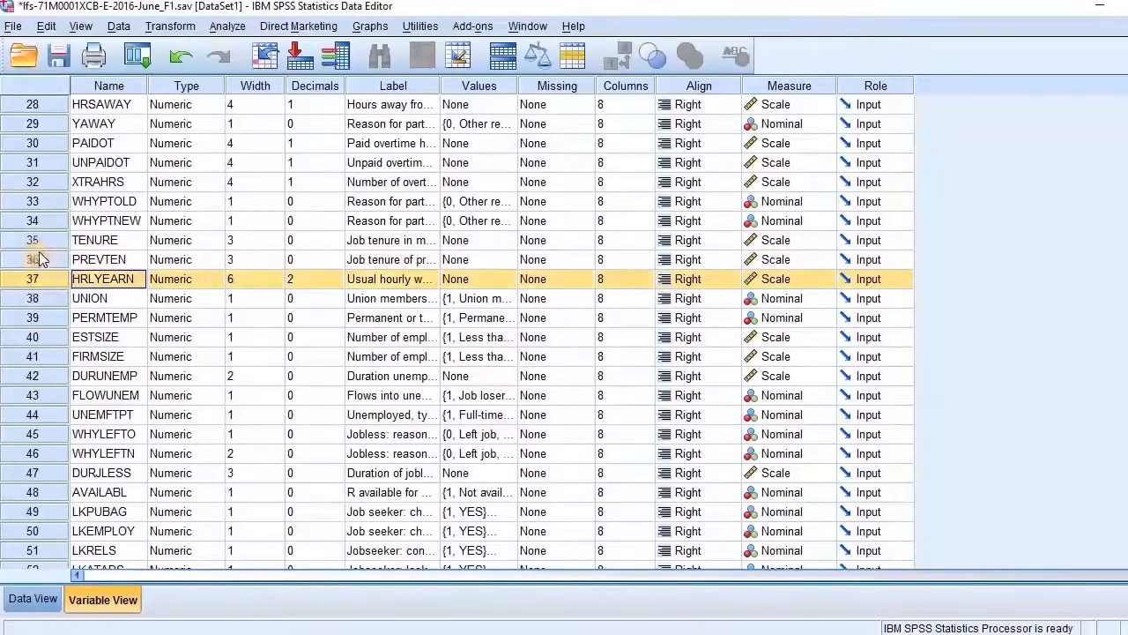
pyautogui.click(42, 242)
pyautogui.click(42, 278)
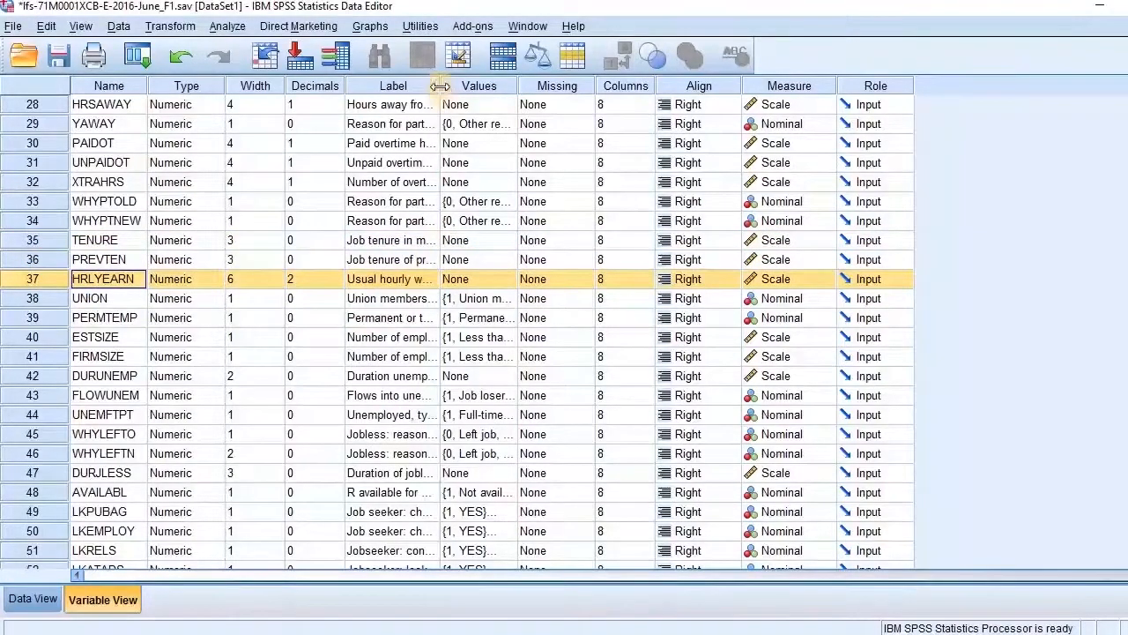
# Step: Adjust the variable list's column widths, checking HRLYEARN's label and narrowing the Type, Width, Decimals and Label columns
pyautogui.moveTo(437, 86); pyautogui.dragTo(471, 85)
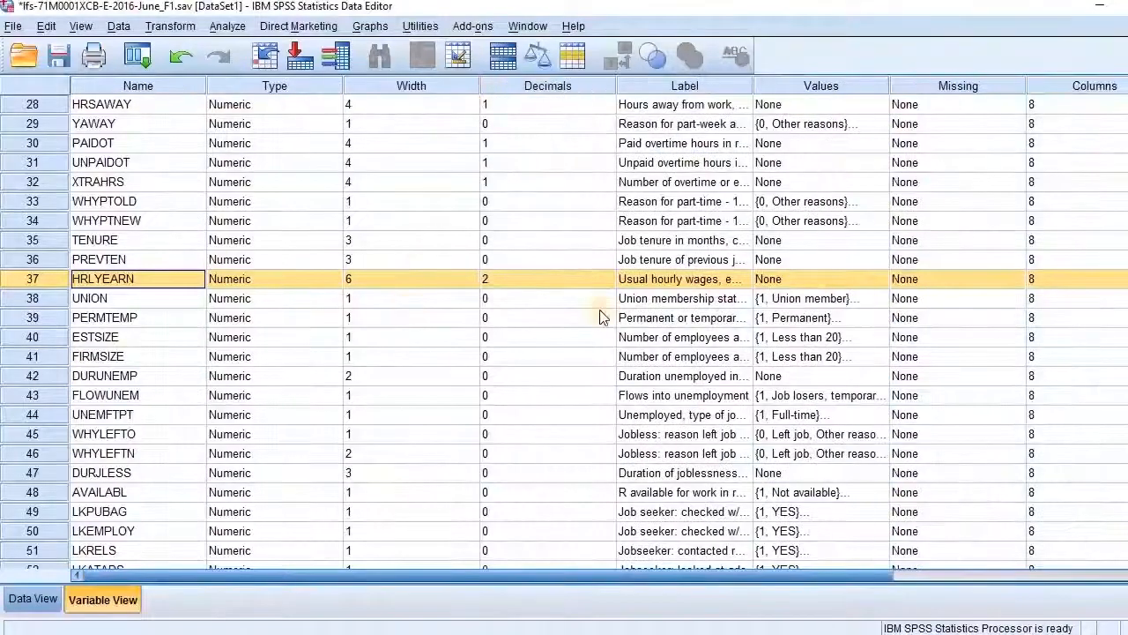
pyautogui.click(687, 277)
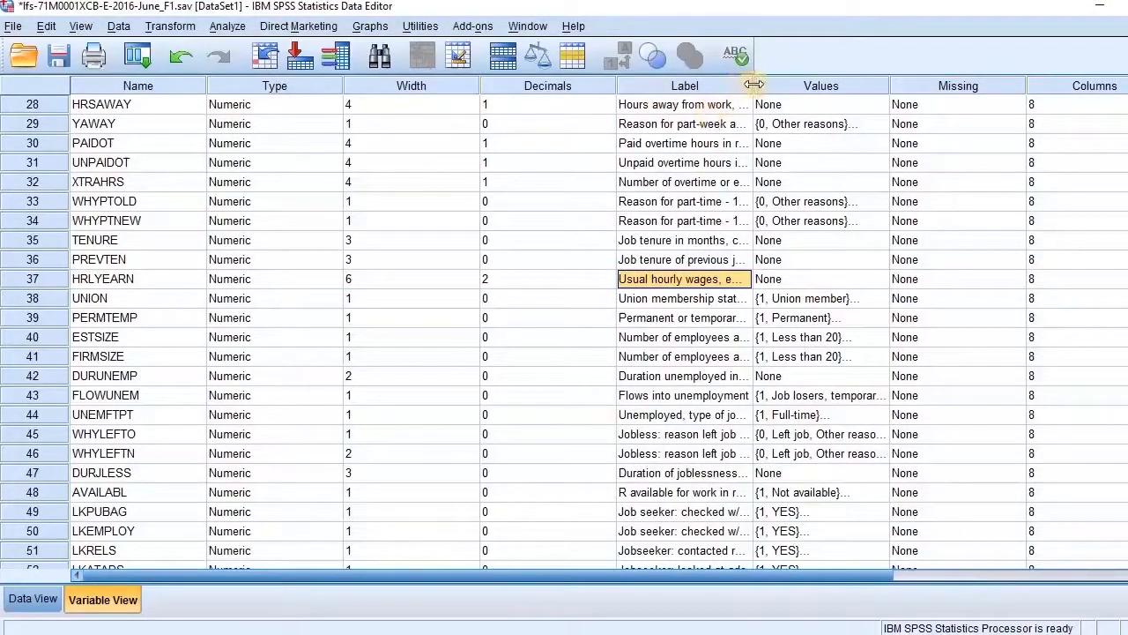
pyautogui.moveTo(753, 86); pyautogui.dragTo(701, 86)
pyautogui.moveTo(616, 86); pyautogui.dragTo(282, 85)
pyautogui.click(339, 86)
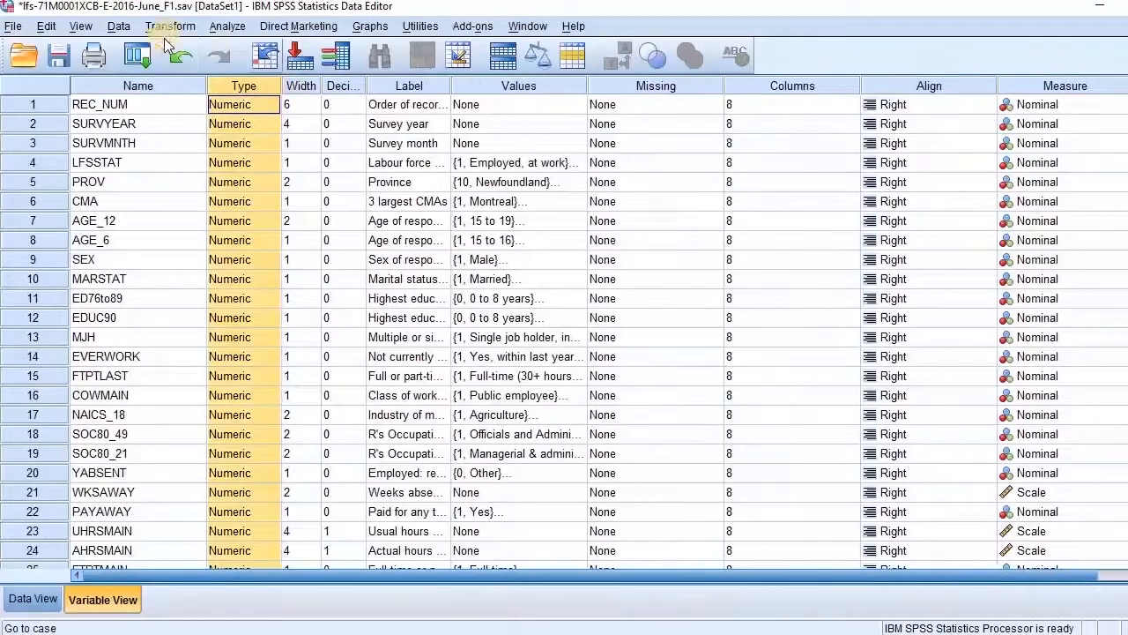
# Step: Start Visual Binning and scan the usual hourly wages variable HRLYEARN as the variable to bin
pyautogui.click(167, 29)
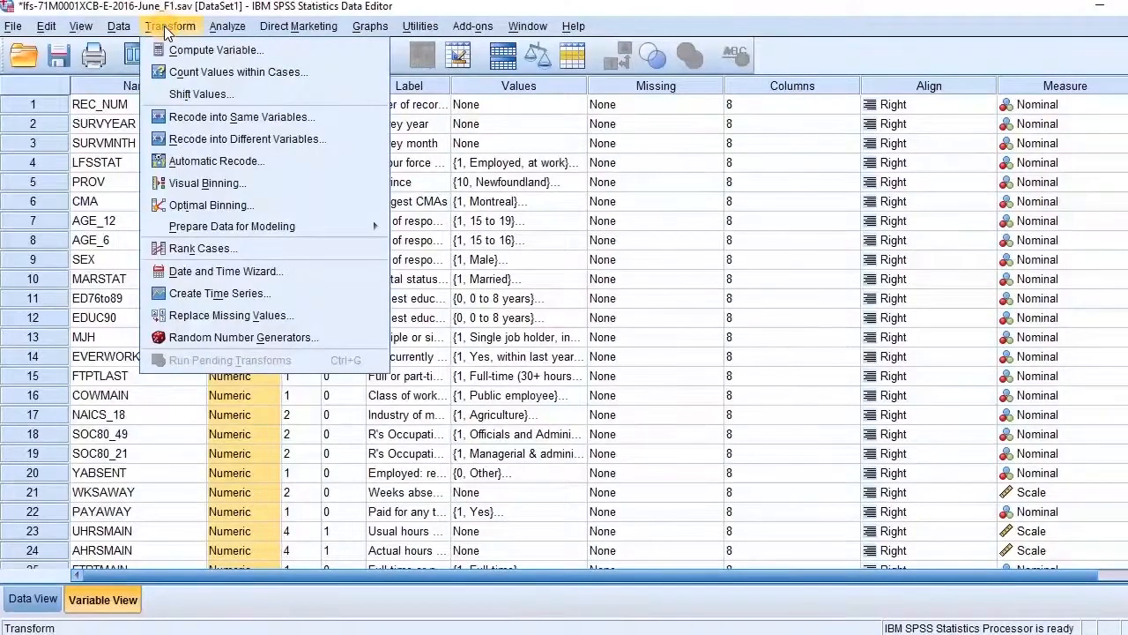
pyautogui.click(188, 182)
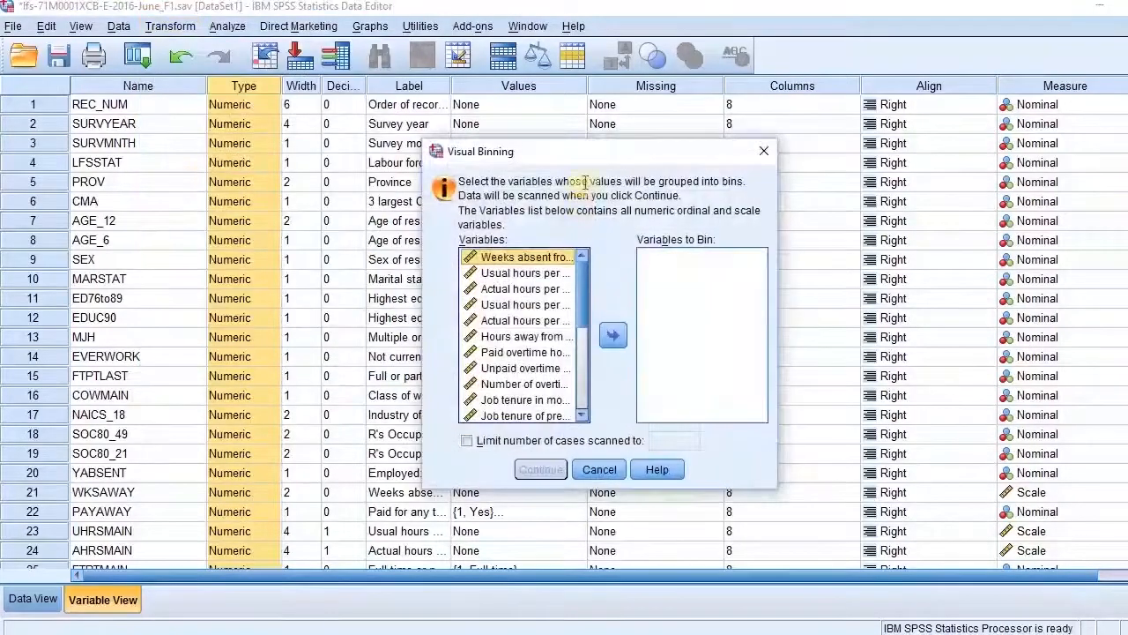
pyautogui.moveTo(585, 150); pyautogui.dragTo(401, 98)
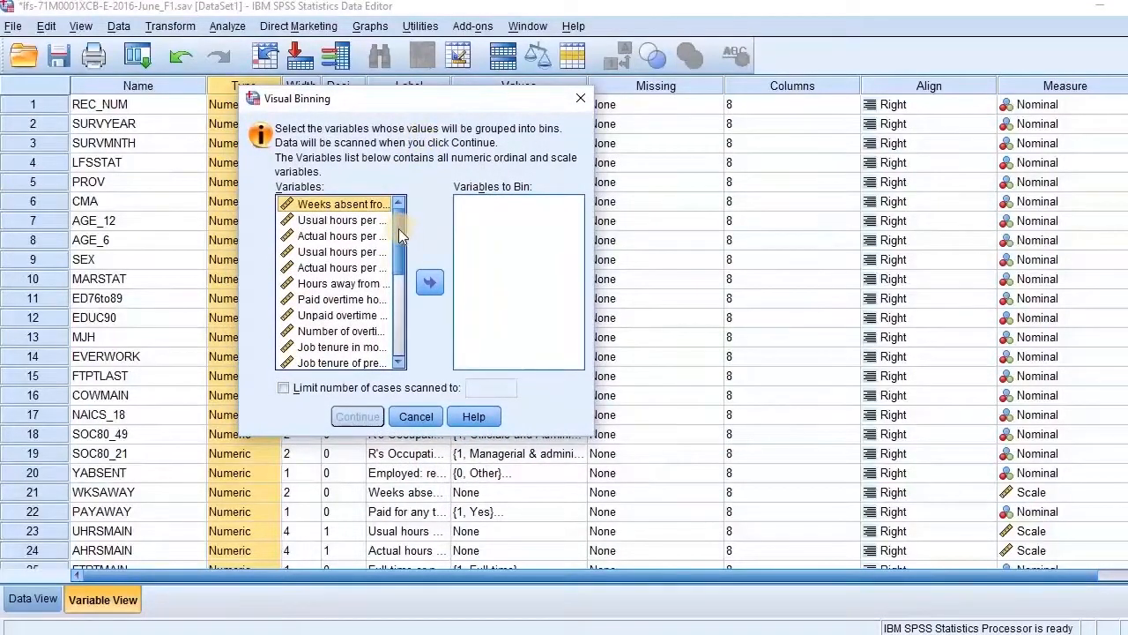
pyautogui.moveTo(397, 228); pyautogui.dragTo(397, 230)
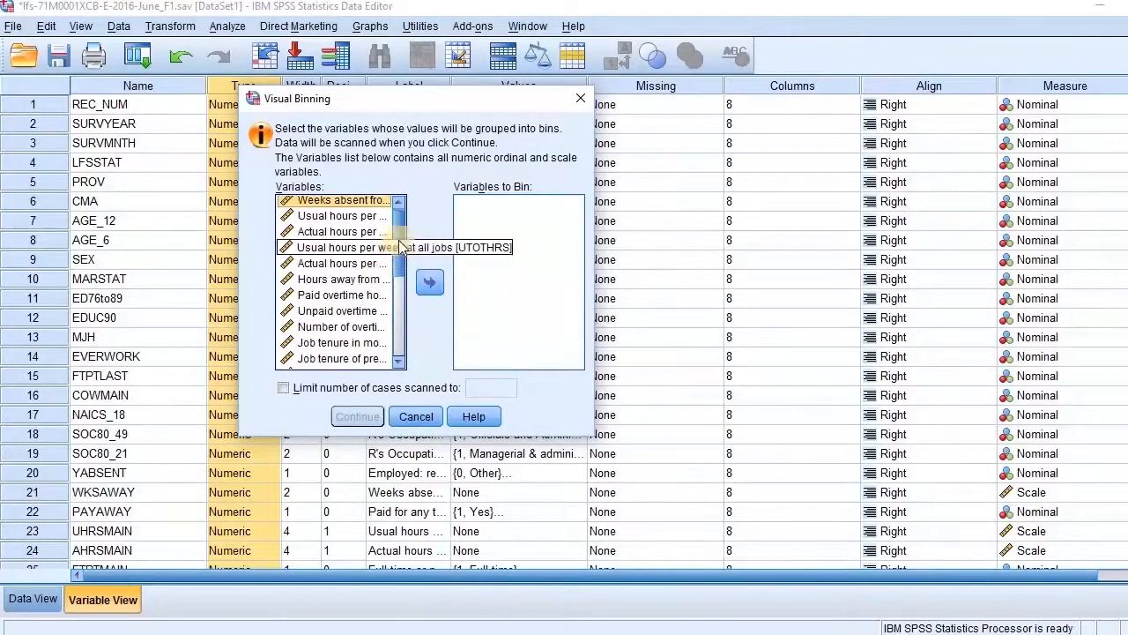
pyautogui.moveTo(399, 250); pyautogui.dragTo(400, 294)
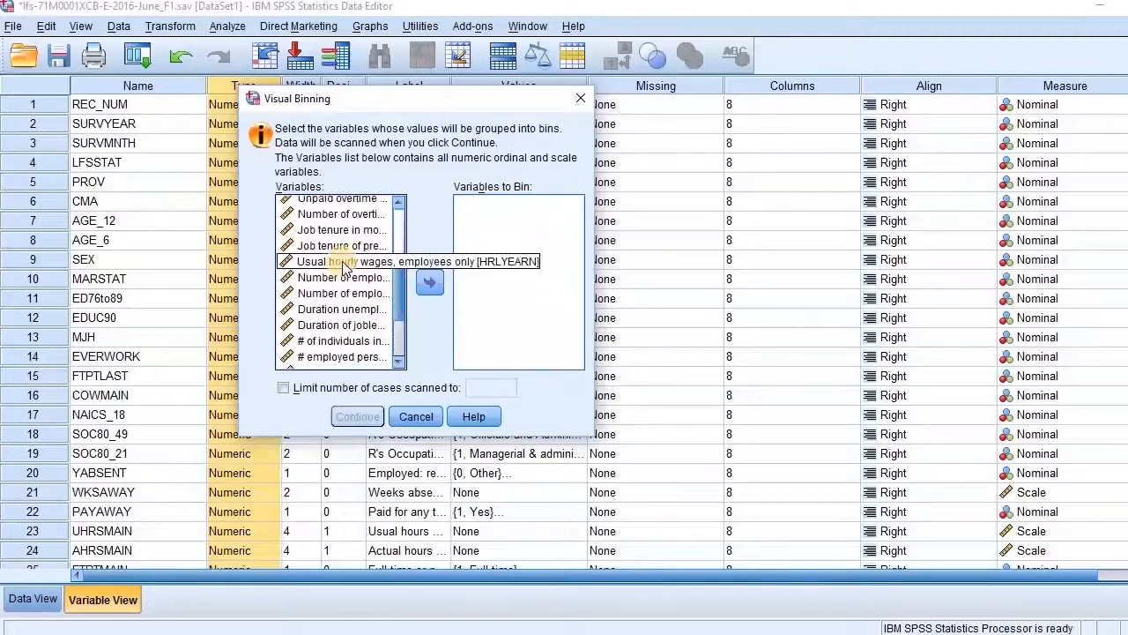
pyautogui.click(344, 263)
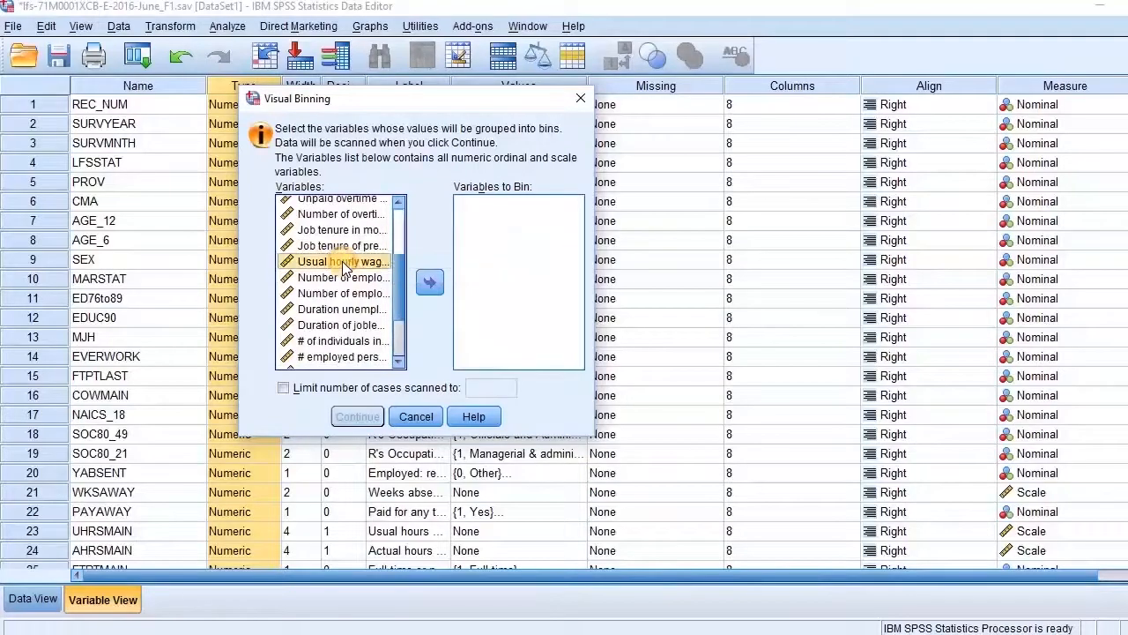
pyautogui.click(429, 282)
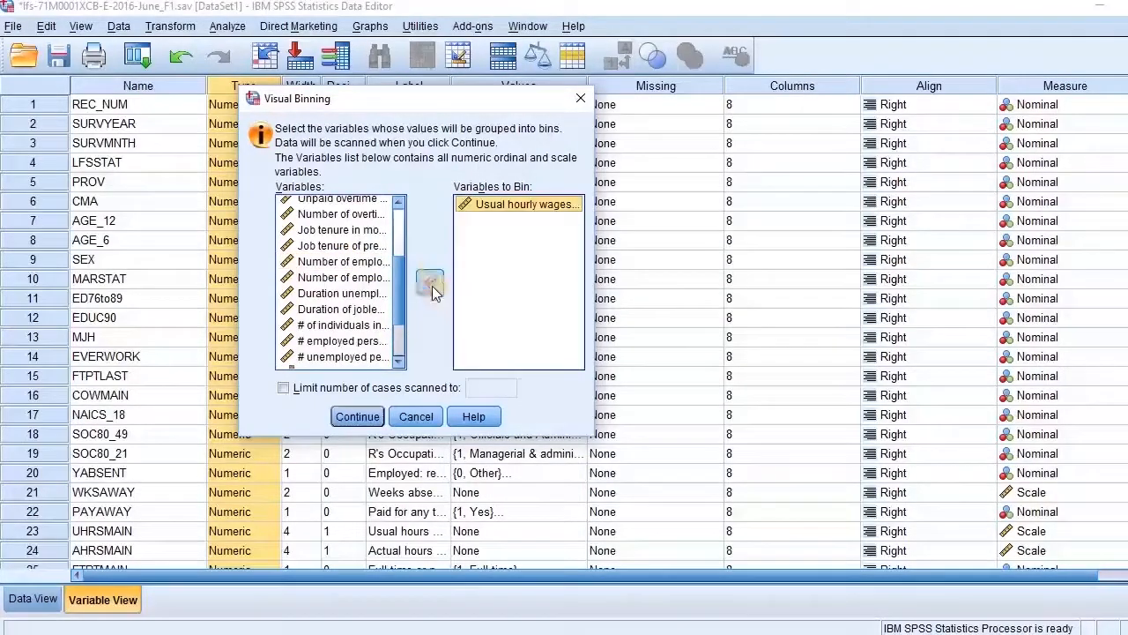
pyautogui.click(358, 417)
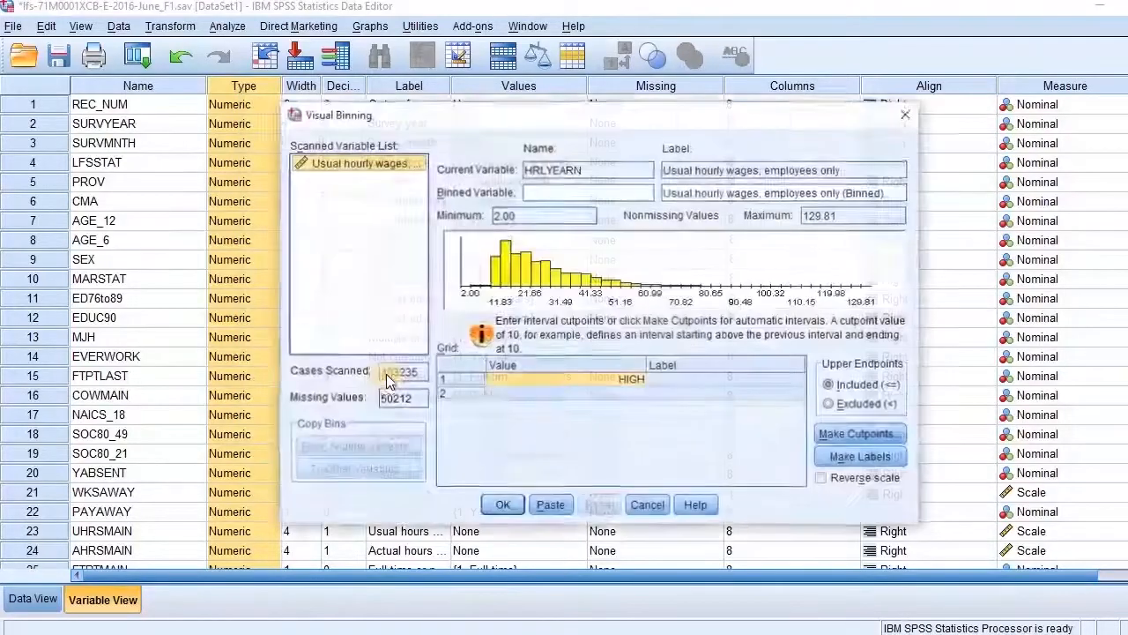
# Step: Name the binned variable HourlyEarningNew
pyautogui.moveTo(715, 114); pyautogui.dragTo(629, 64)
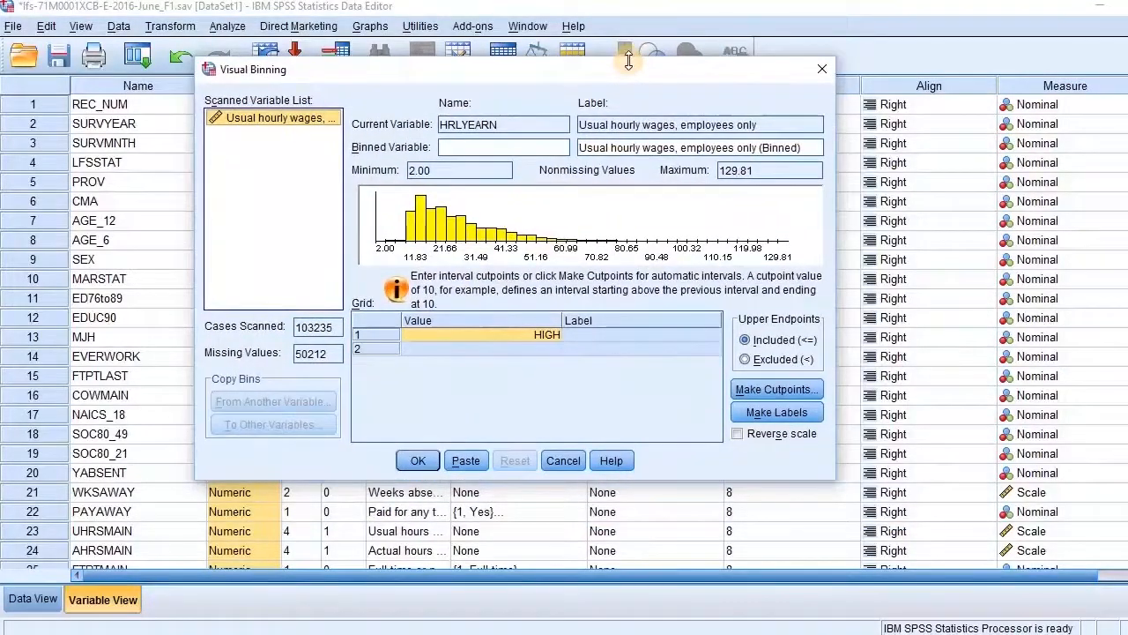
pyautogui.moveTo(631, 66); pyautogui.dragTo(704, 61)
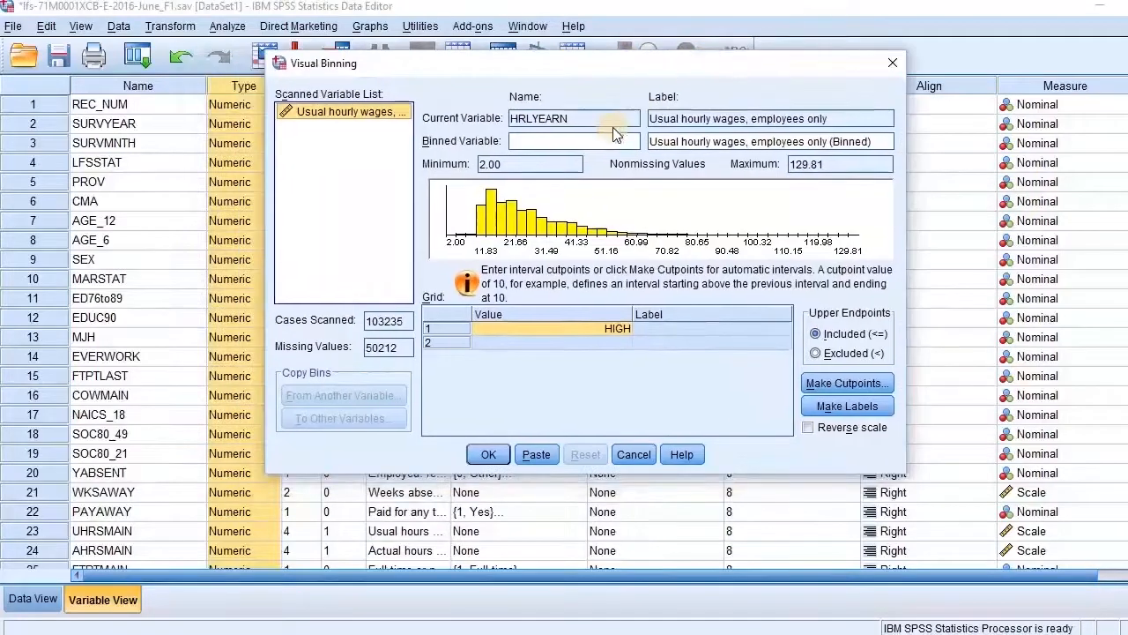
pyautogui.click(521, 140)
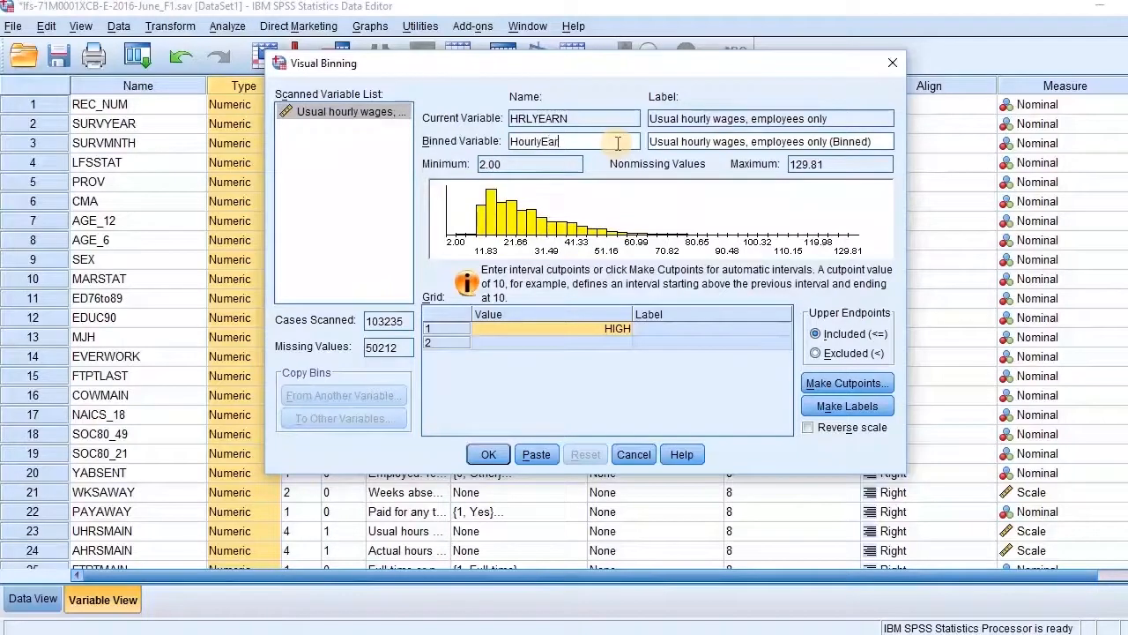
pyautogui.write('g')
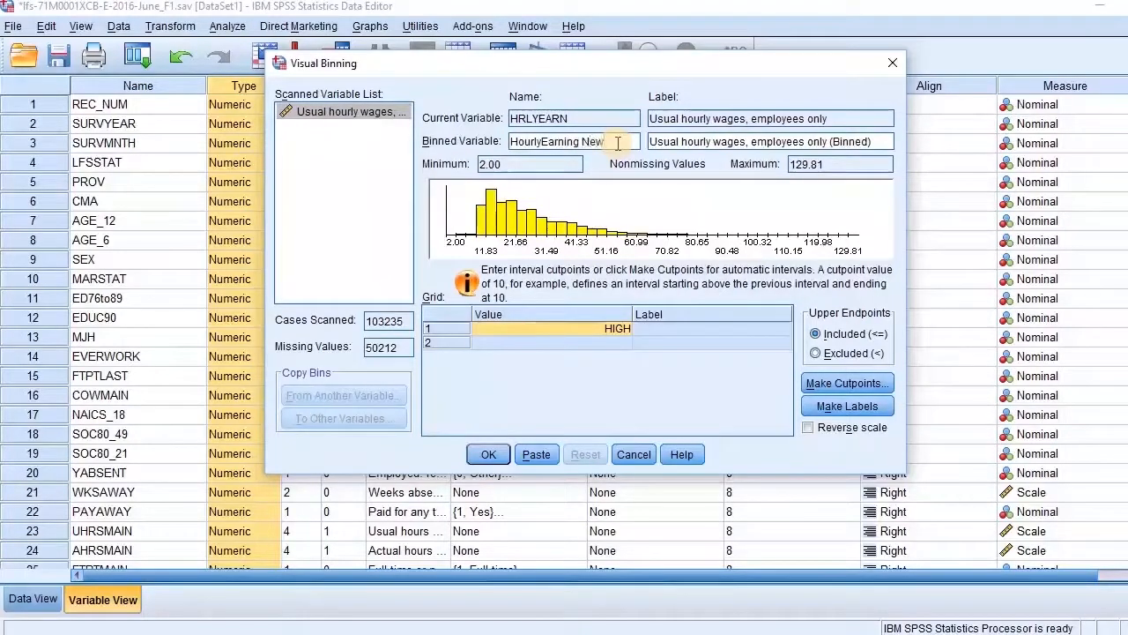
pyautogui.write(' New')
pyautogui.click(586, 142)
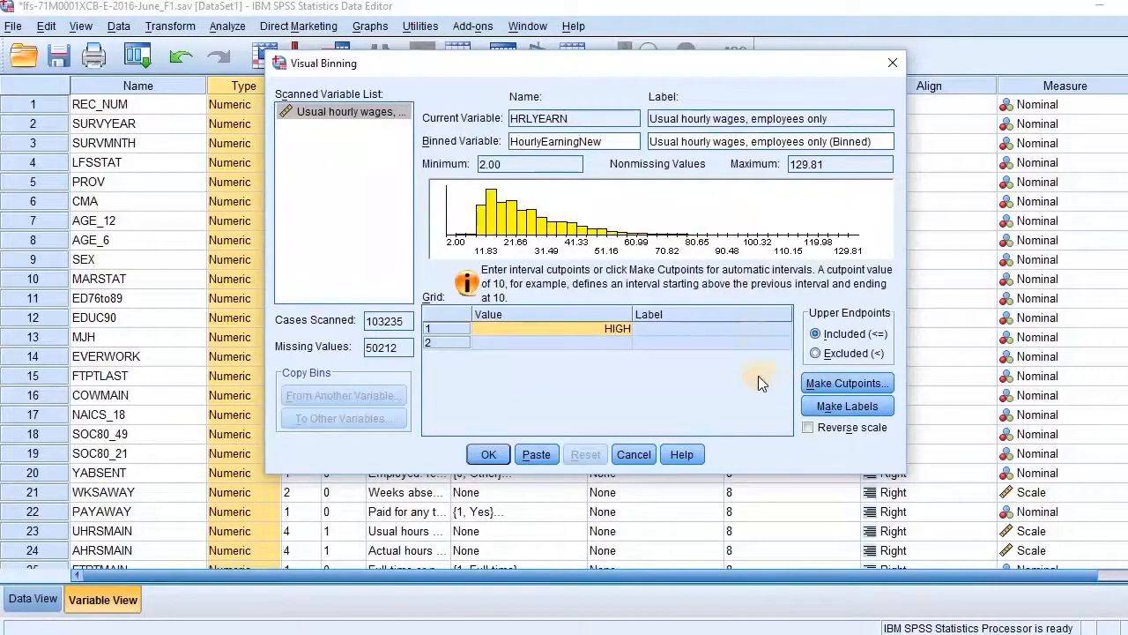
# Step: Make three cutpoints using equal percentiles based on the scanned cases and apply them
pyautogui.click(816, 386)
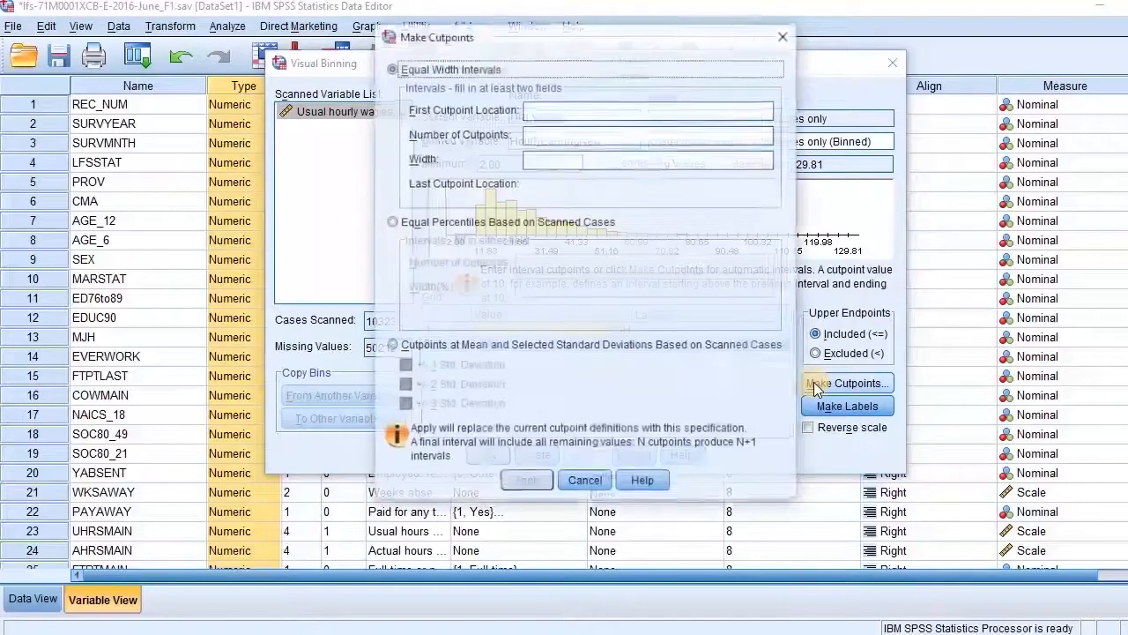
pyautogui.click(392, 220)
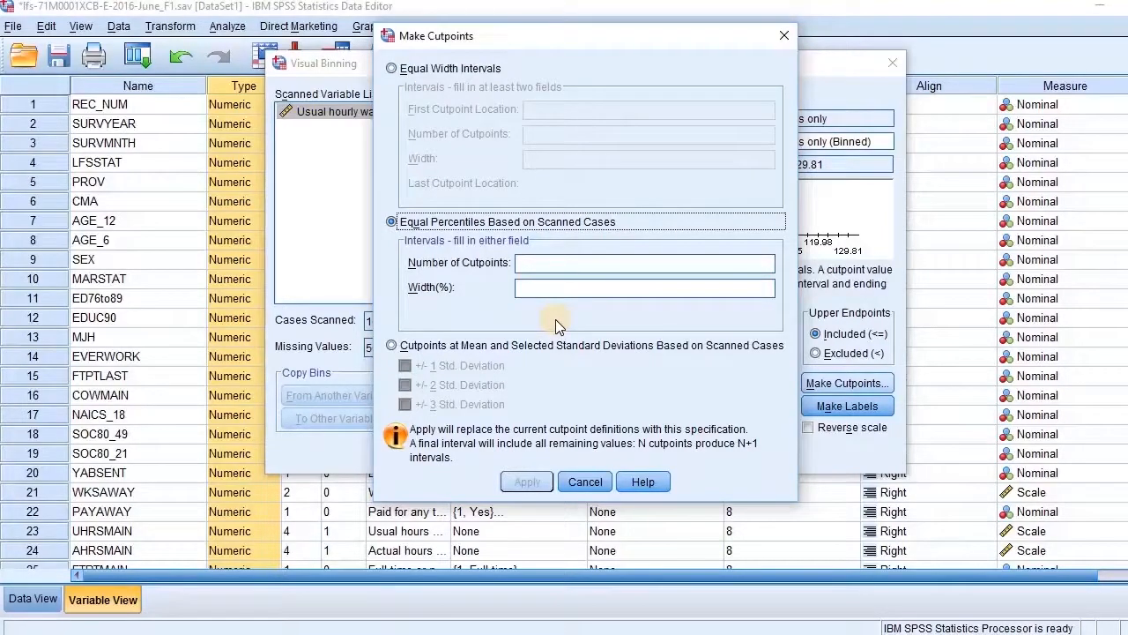
pyautogui.click(536, 263)
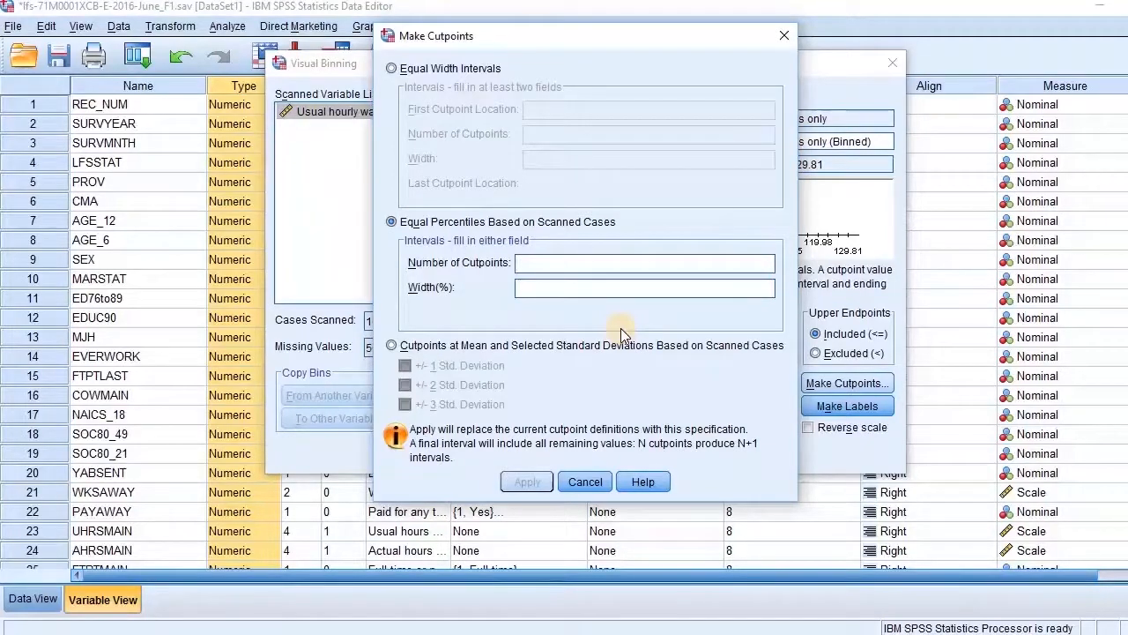
pyautogui.write('2')
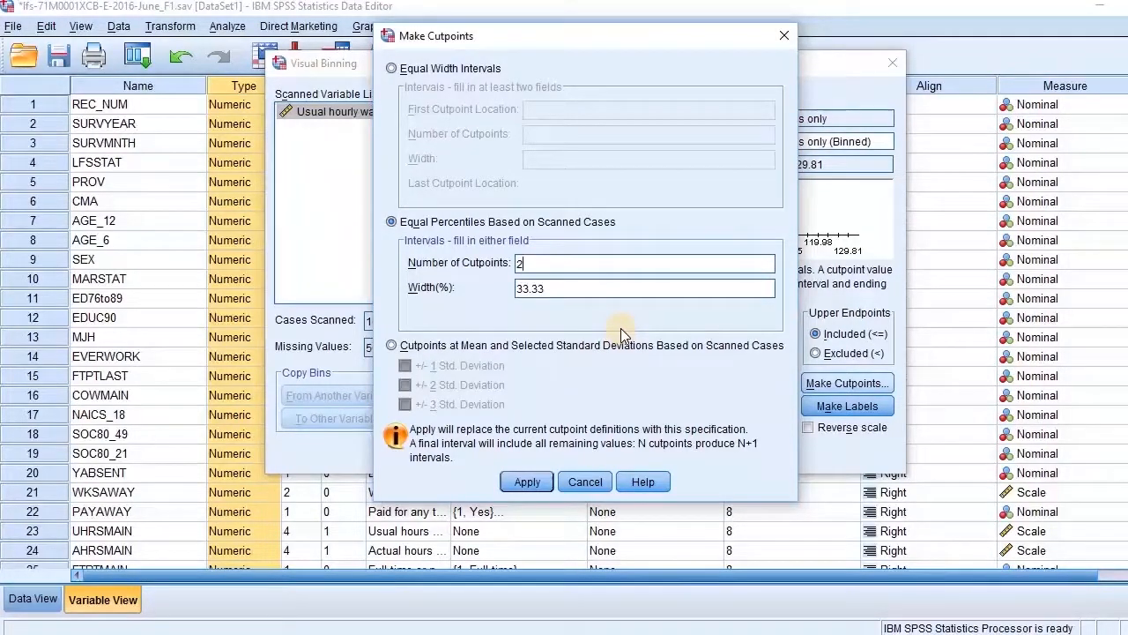
pyautogui.press('BackSpace')
pyautogui.write('3')
pyautogui.doubleClick(527, 289)
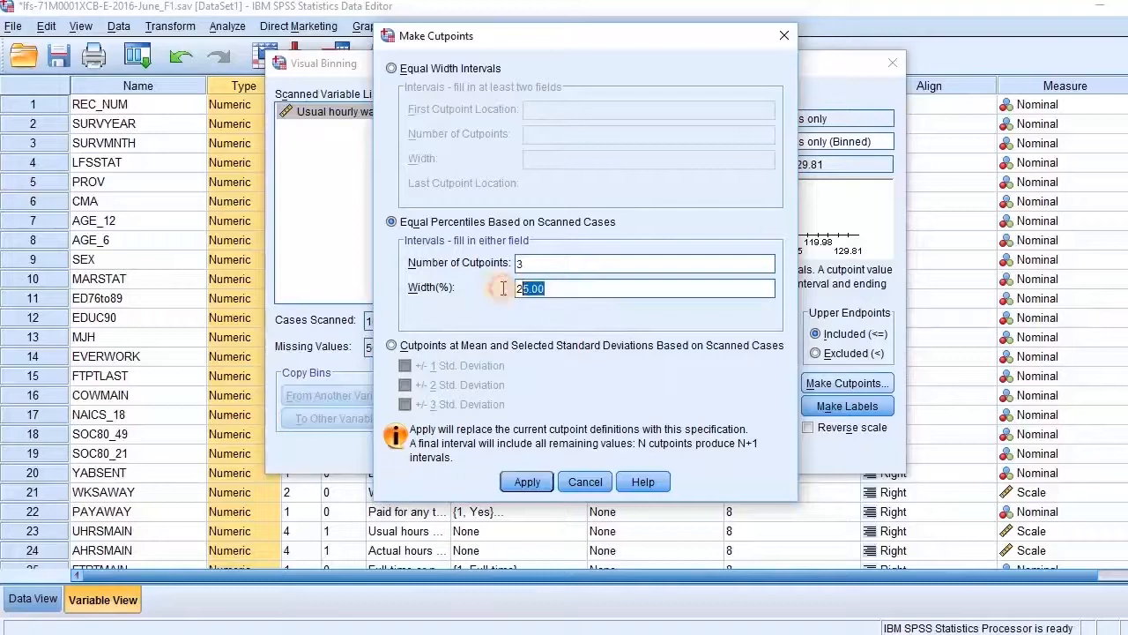
pyautogui.click(562, 290)
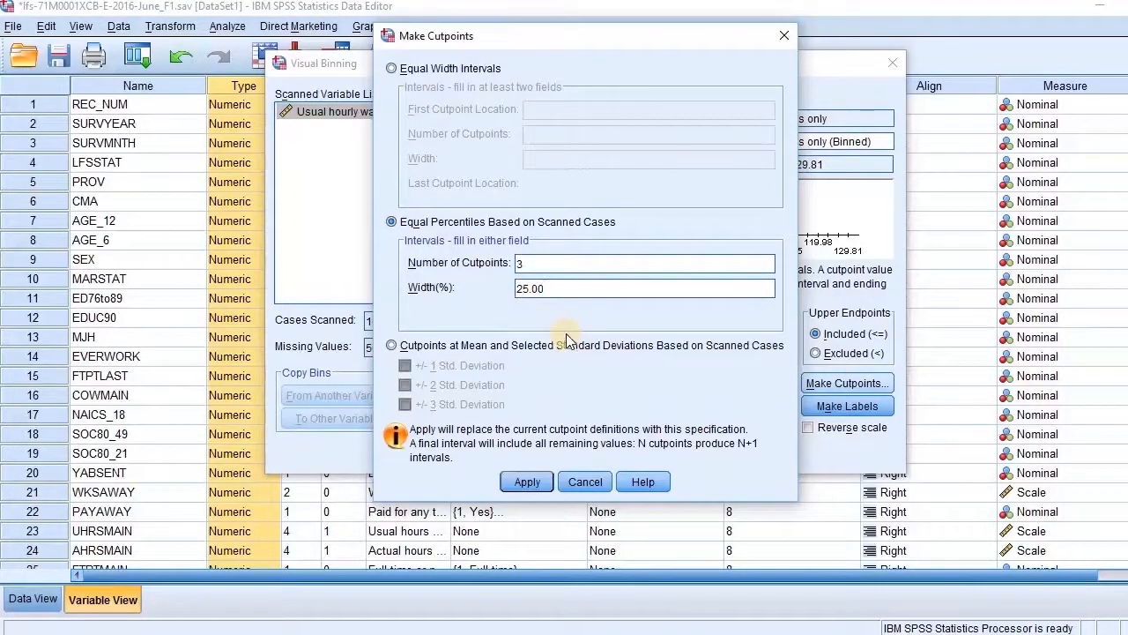
pyautogui.click(526, 481)
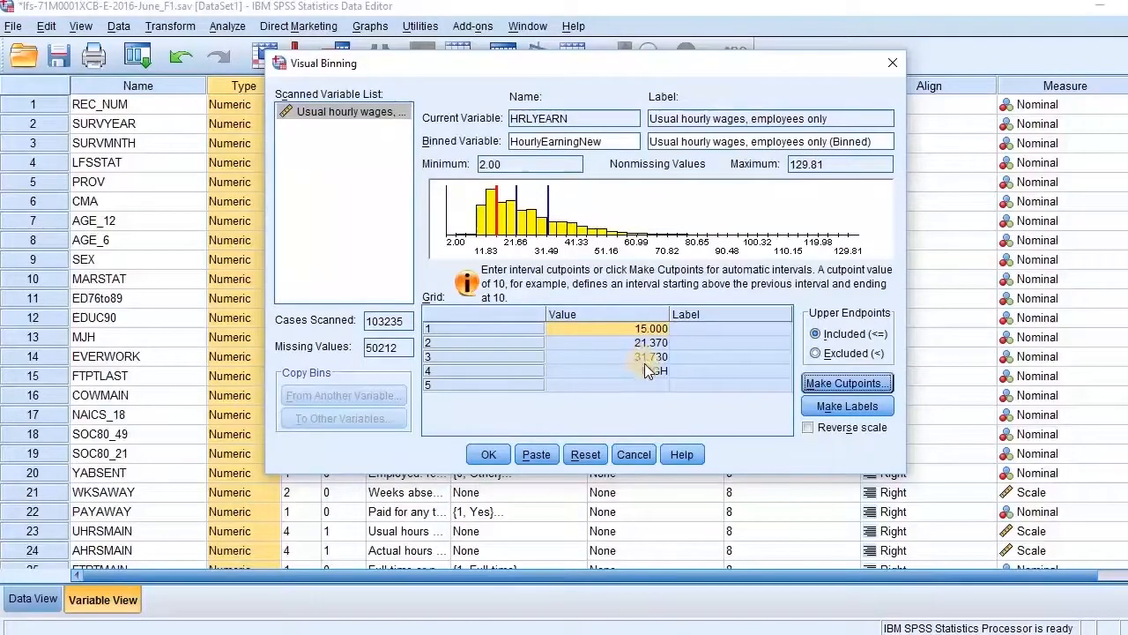
# Step: Label the four wage bins, in ascending order, "Under 15$", "15 to 21", "21 to 31" and "Above 31"
pyautogui.click(493, 370)
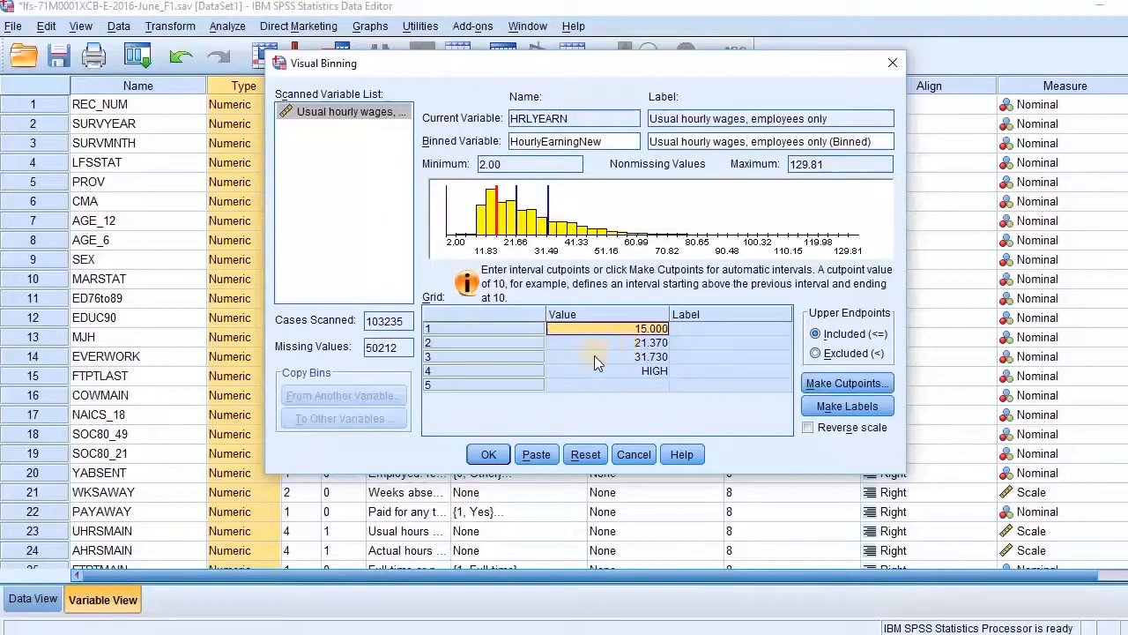
pyautogui.click(686, 327)
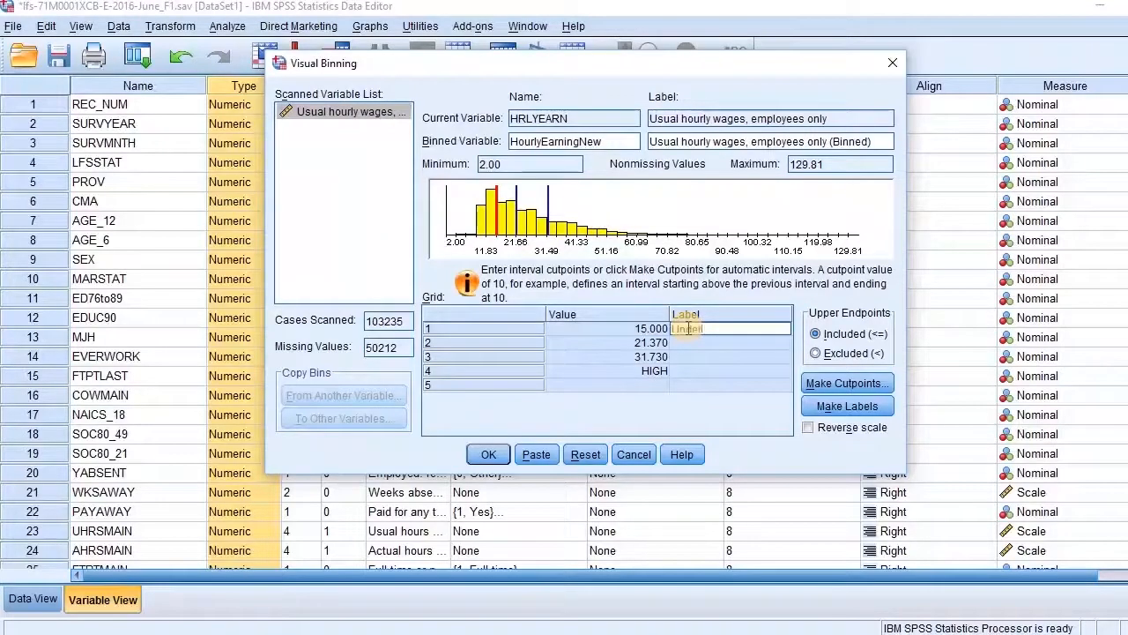
pyautogui.write('Under 15$')
pyautogui.click(683, 343)
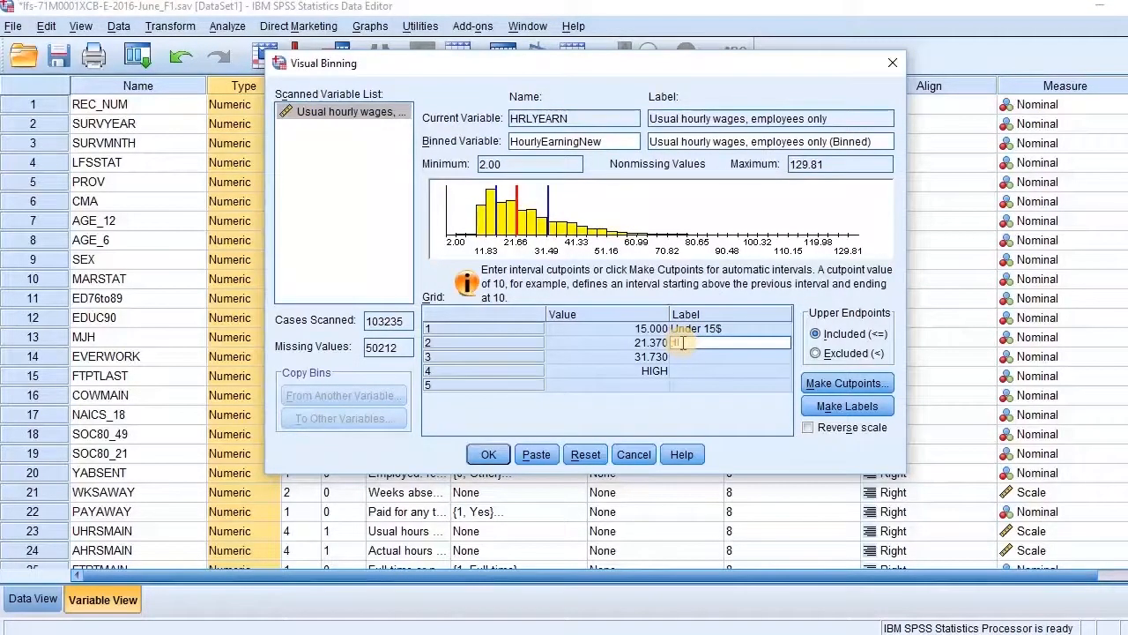
pyautogui.write('15$')
pyautogui.write('2')
pyautogui.write('1')
pyautogui.click(687, 356)
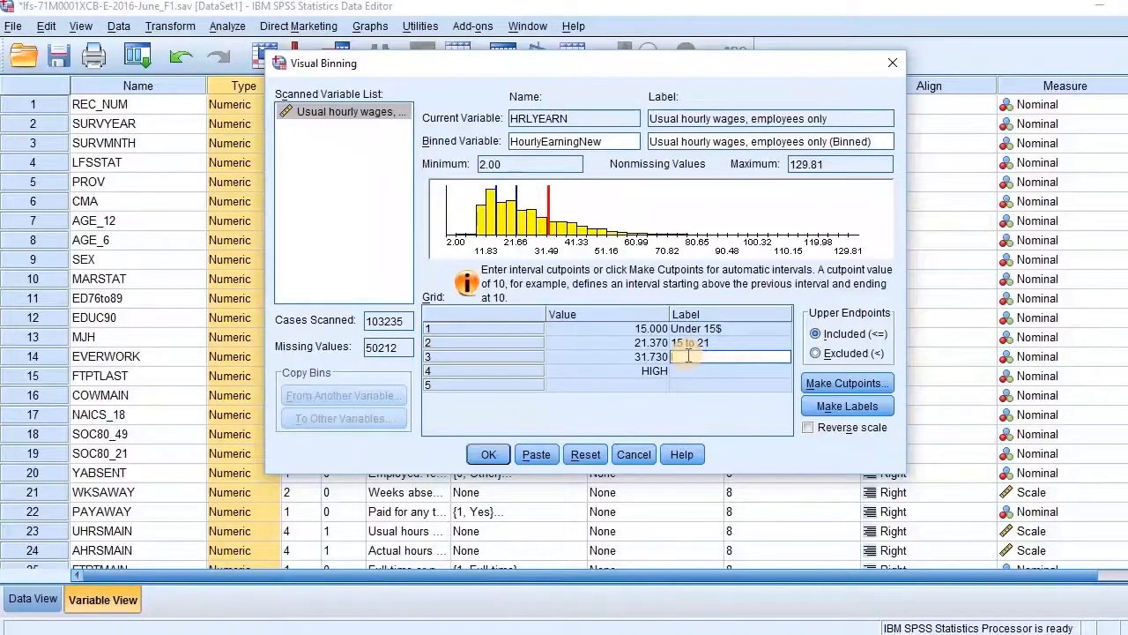
pyautogui.write('21 to 31')
pyautogui.click(689, 367)
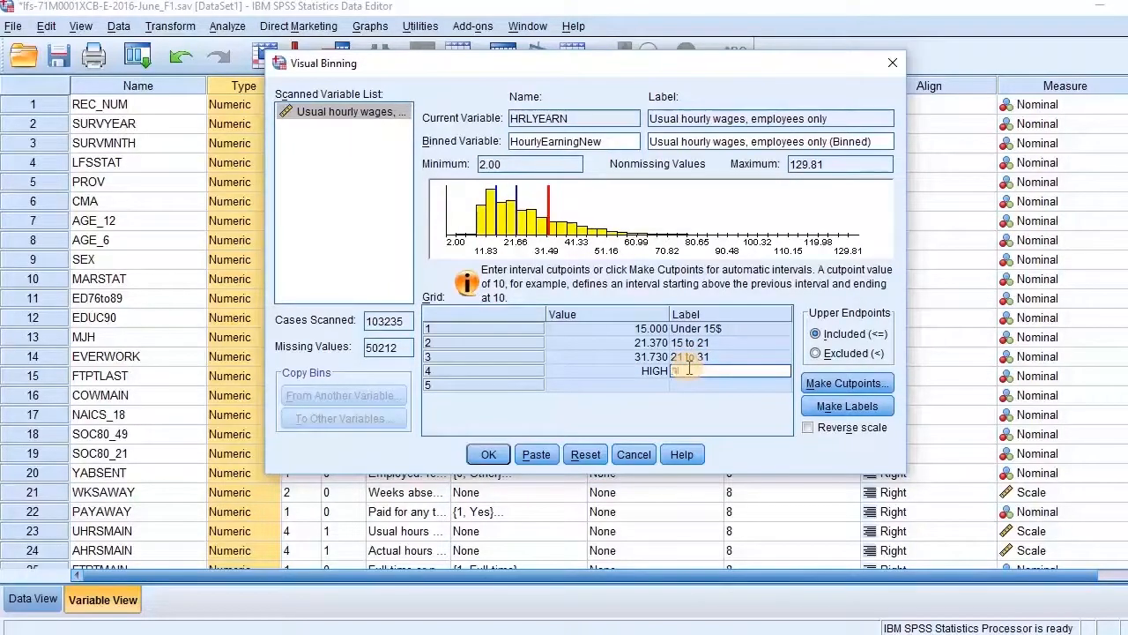
pyautogui.write('Above 31')
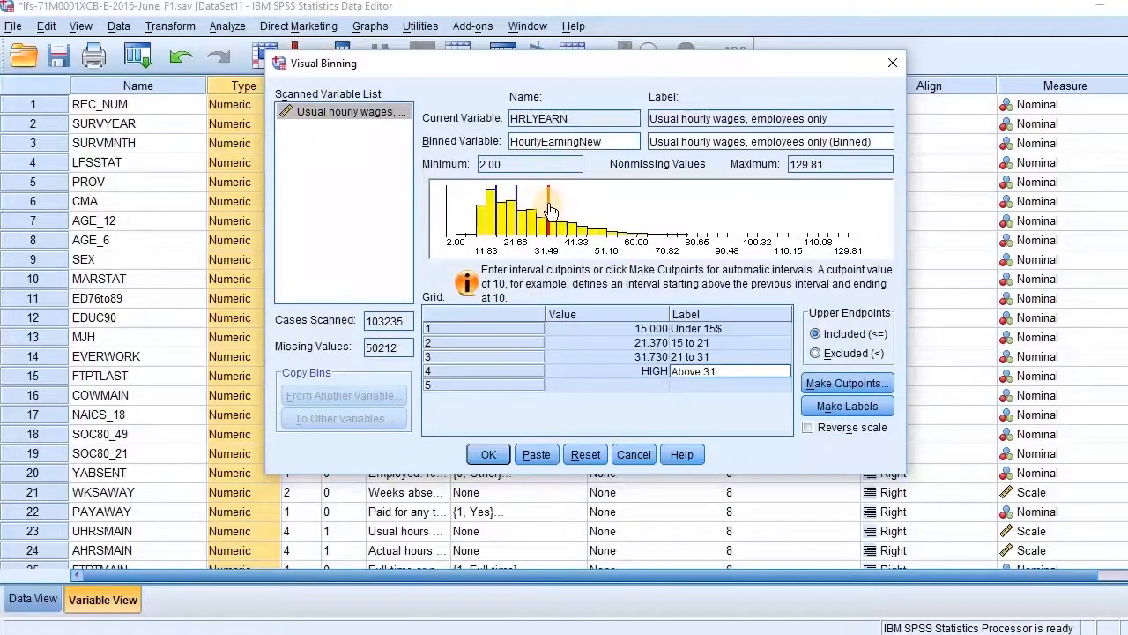
# Step: Shift the highest cutpoint line on the histogram down to about 30.3
pyautogui.moveTo(550, 210)
pyautogui.mouseDown()
pyautogui.moveTo(559, 206)
pyautogui.moveTo(546, 203)
pyautogui.mouseUp()
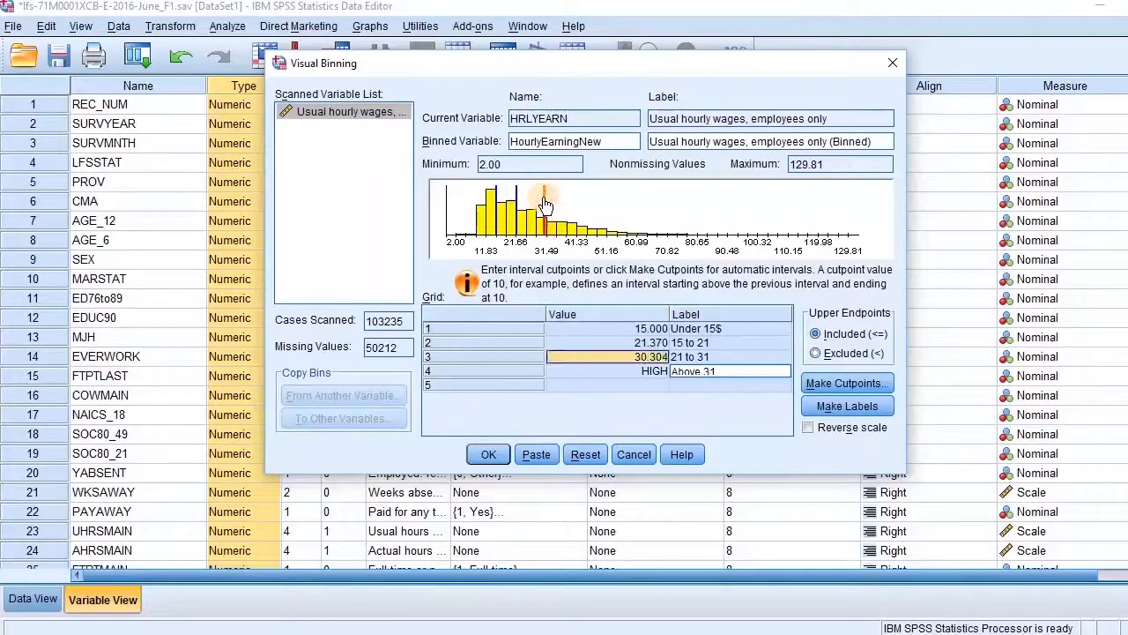
pyautogui.click(657, 360)
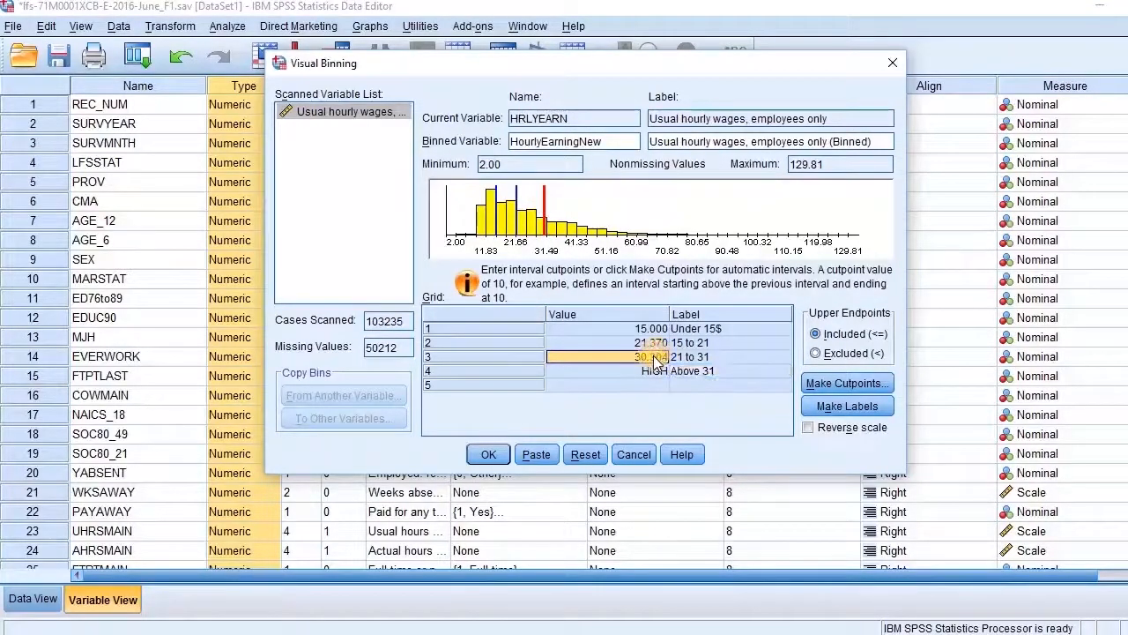
# Step: Set the cutpoint value of the "15 to 21" bin to 22
pyautogui.click(653, 345)
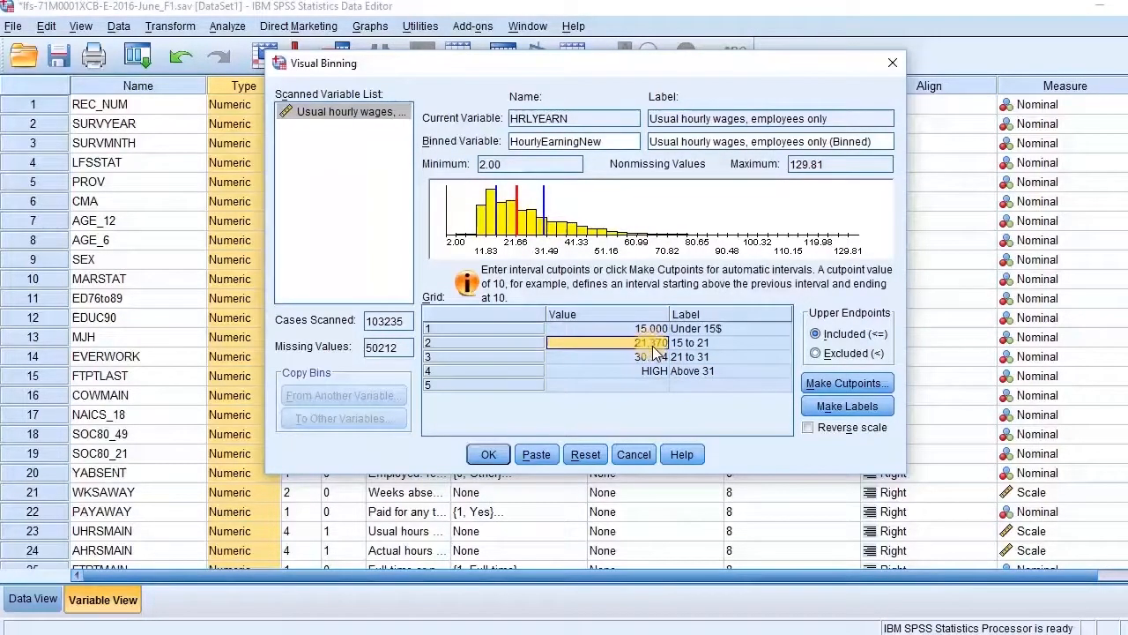
pyautogui.doubleClick(654, 345)
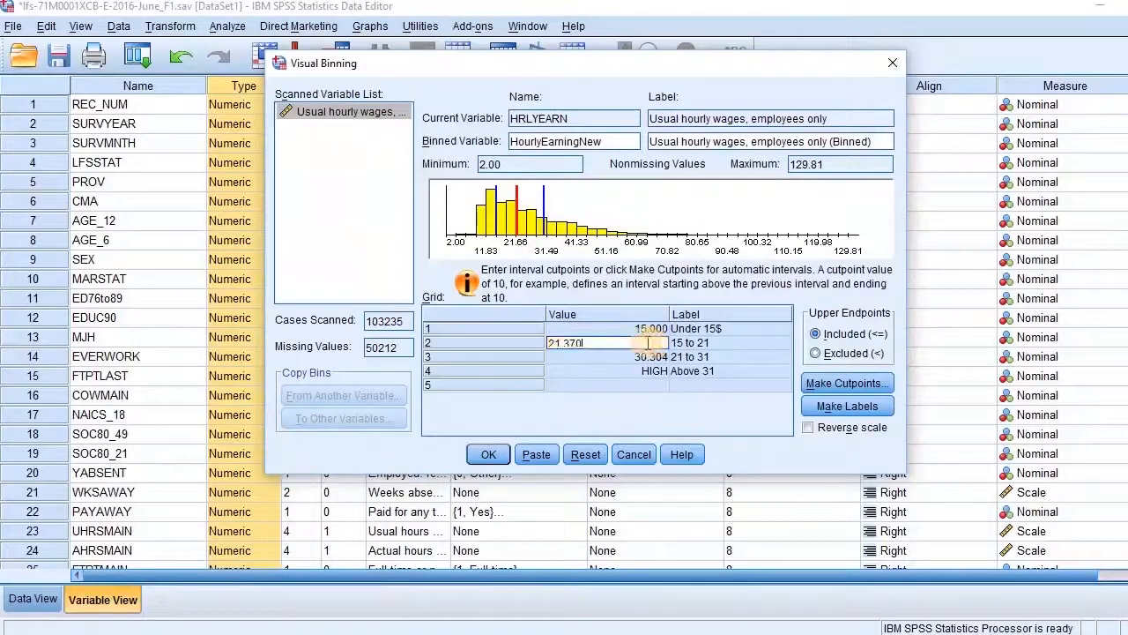
pyautogui.moveTo(591, 344); pyautogui.dragTo(543, 350)
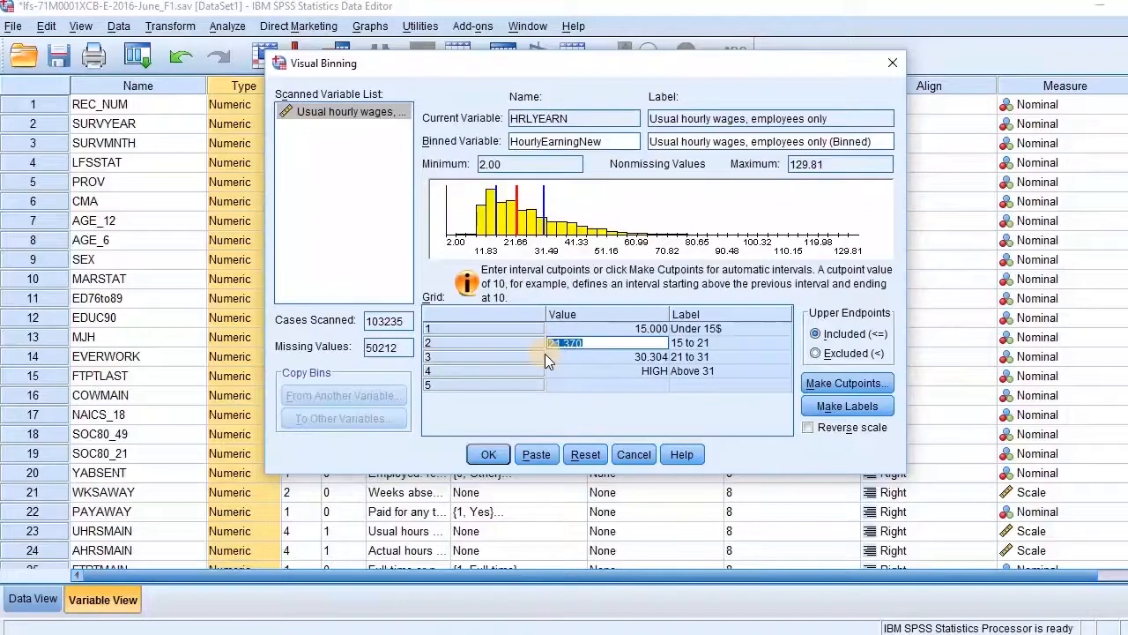
pyautogui.write('22')
pyautogui.press('Return')
# Step: Set the cutpoint value of the "21 to 31" bin to 32
pyautogui.doubleClick(624, 356)
pyautogui.moveTo(624, 356); pyautogui.dragTo(526, 356)
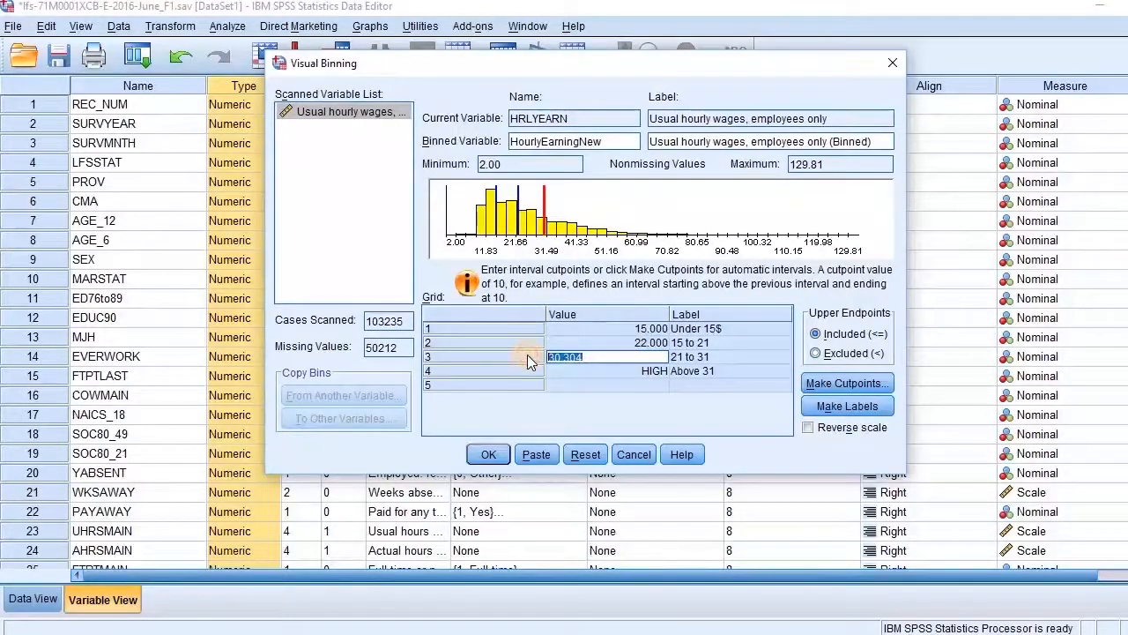
pyautogui.write('30')
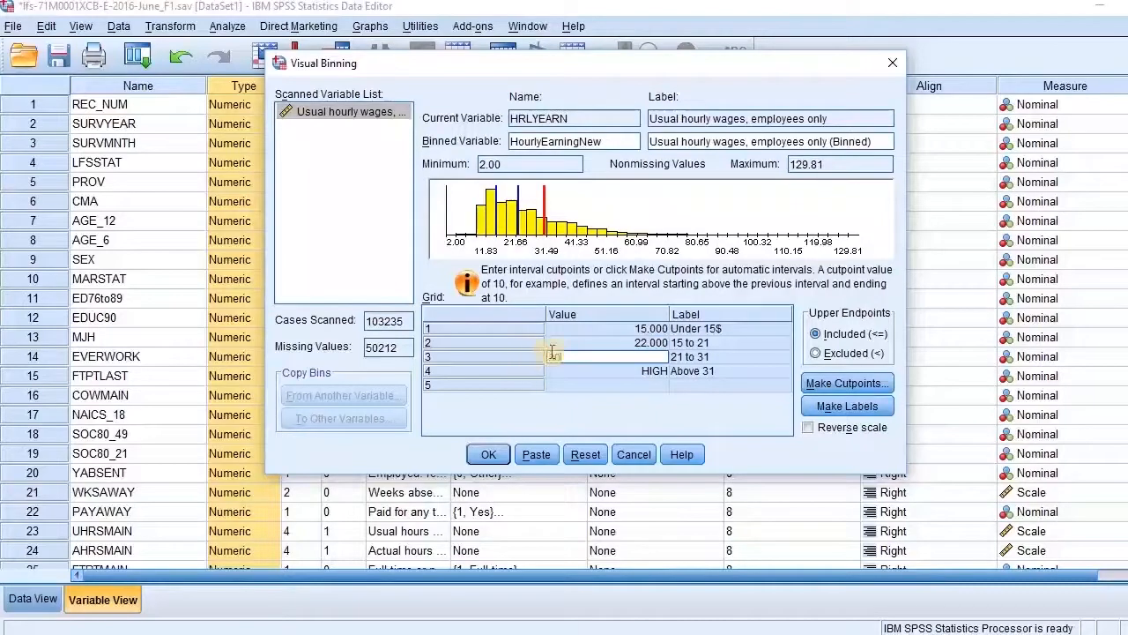
pyautogui.press('BackSpace')
pyautogui.write('2')
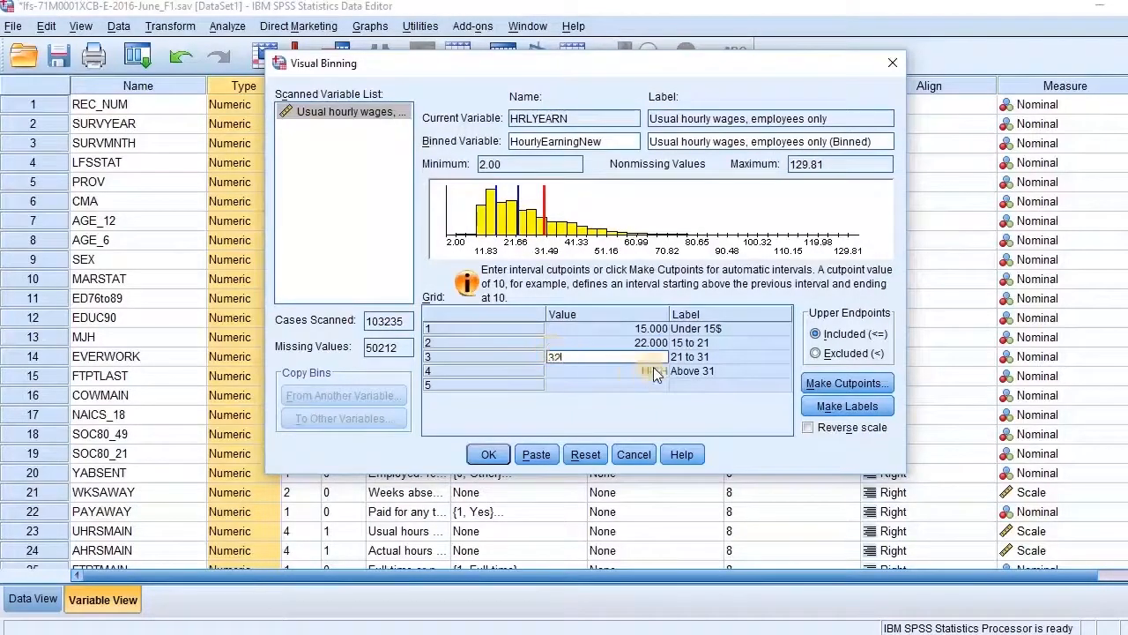
pyautogui.click(654, 330)
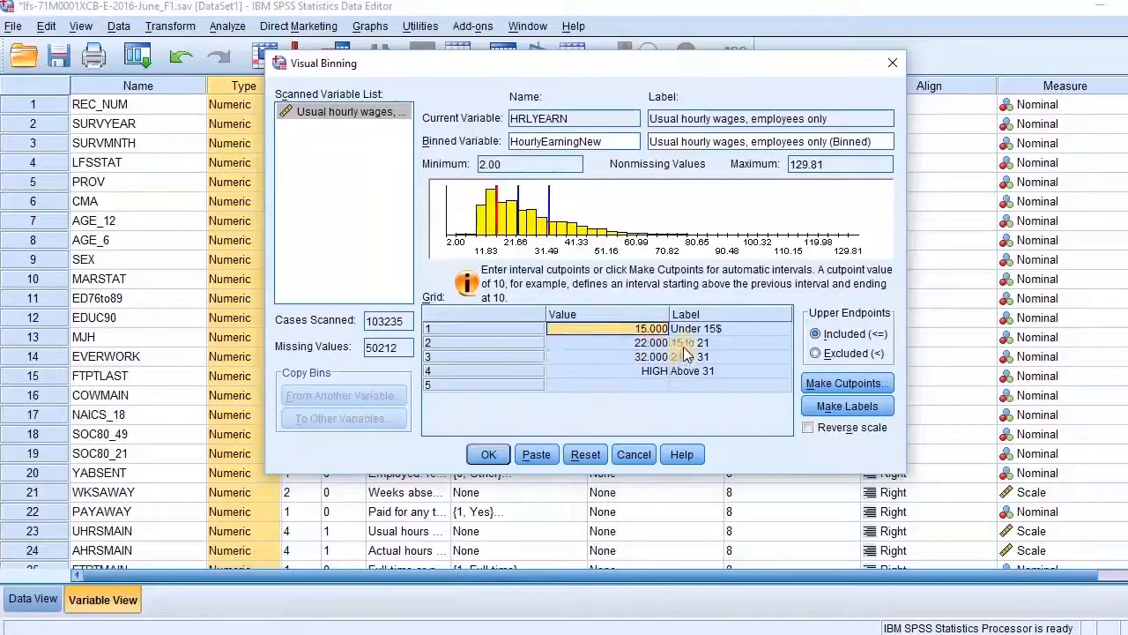
# Step: Relabel the second wage bin "15 to 22" to match its 22 cutpoint
pyautogui.click(683, 346)
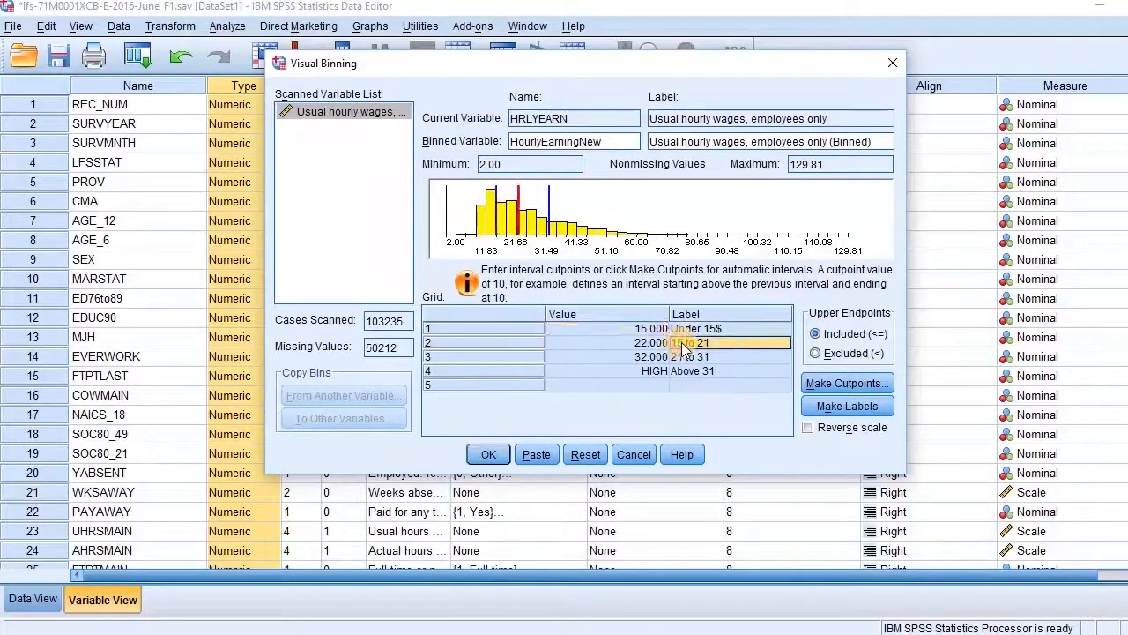
pyautogui.click(688, 344)
pyautogui.click(712, 345)
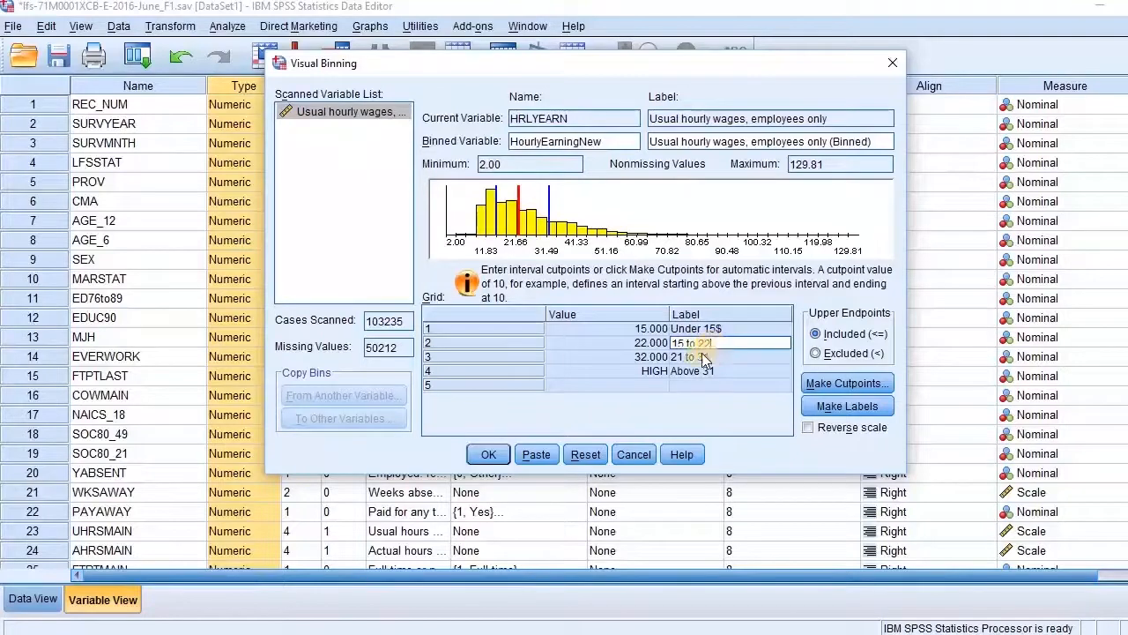
# Step: Relabel the third wage bin "22 to 32" to match its neighbouring cutpoints
pyautogui.click(686, 356)
pyautogui.click(686, 356)
pyautogui.doubleClick(686, 356)
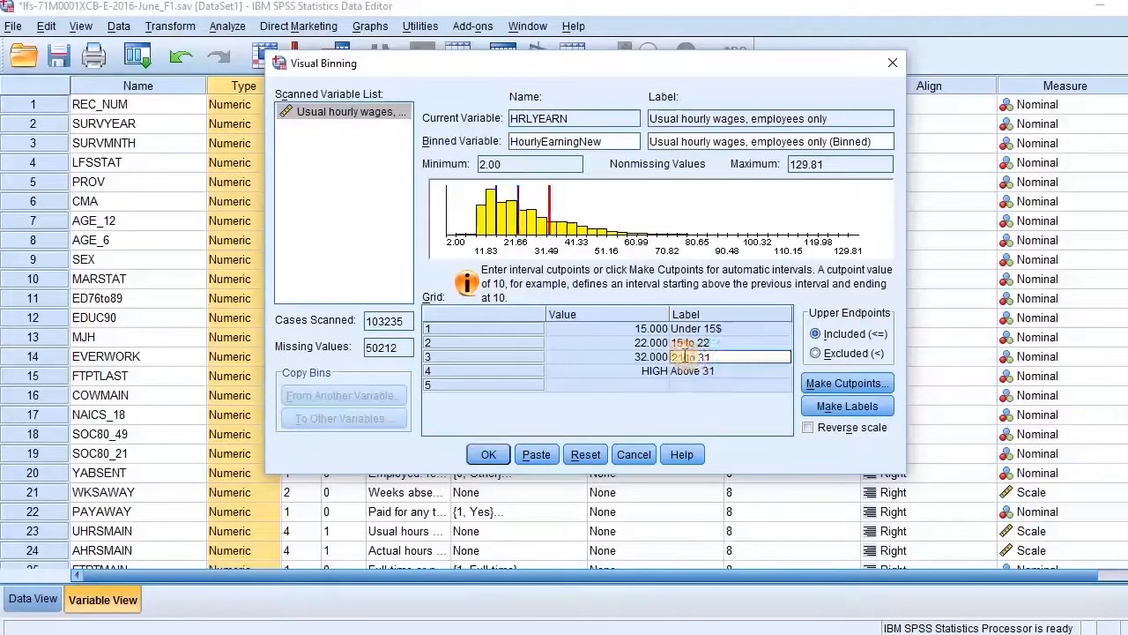
pyautogui.write('22')
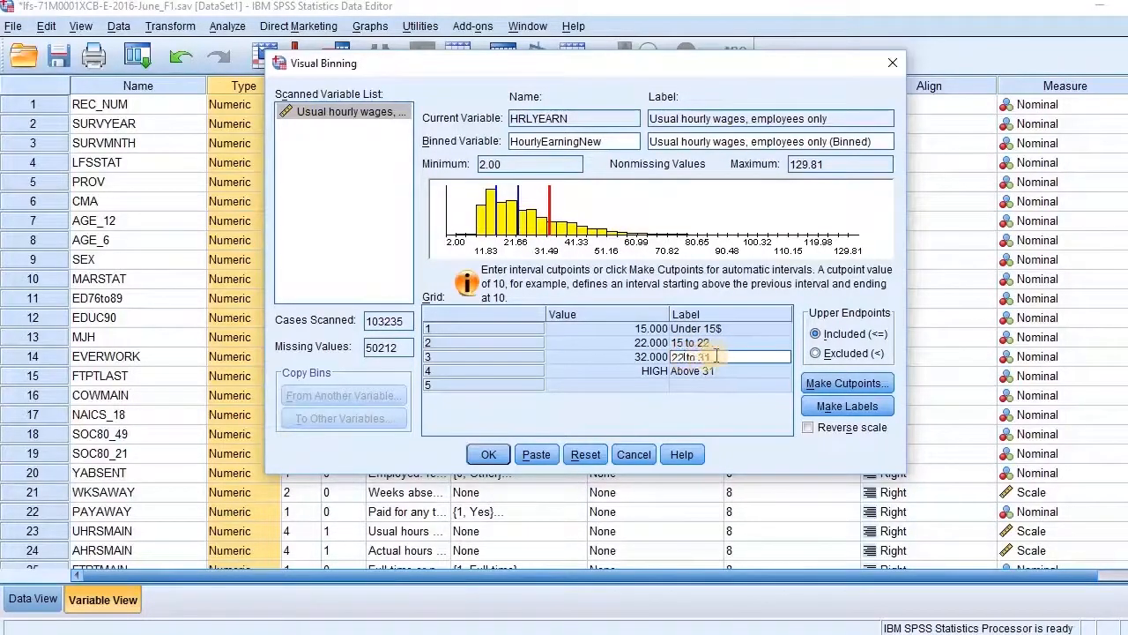
pyautogui.click(720, 356)
pyautogui.write('2')
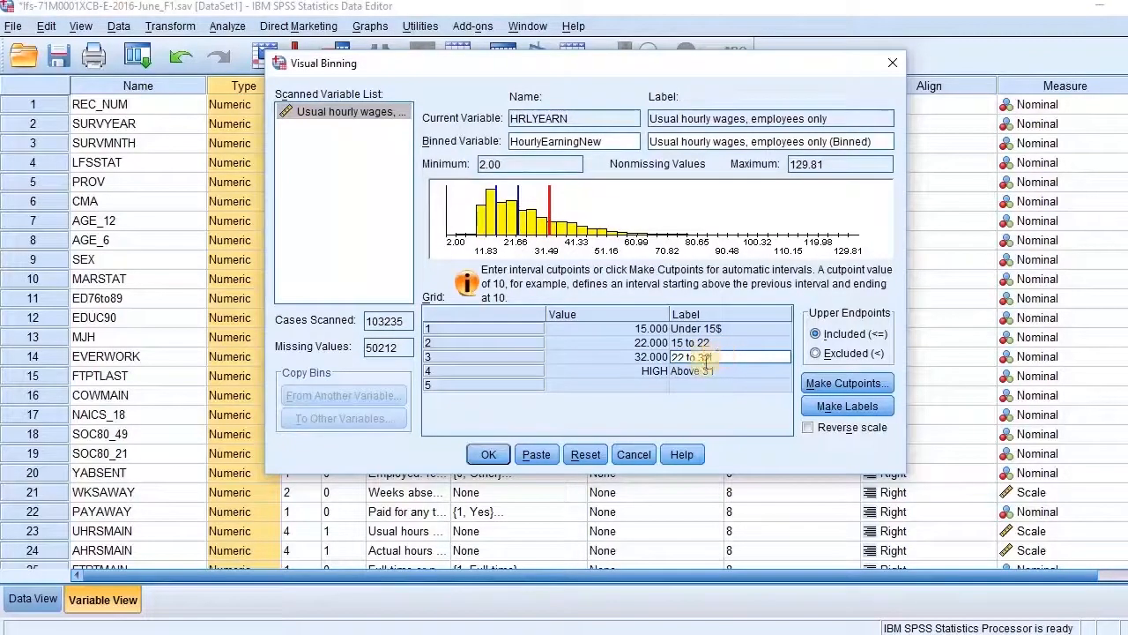
# Step: Relabel the highest wage bin "Above 32"
pyautogui.click(722, 370)
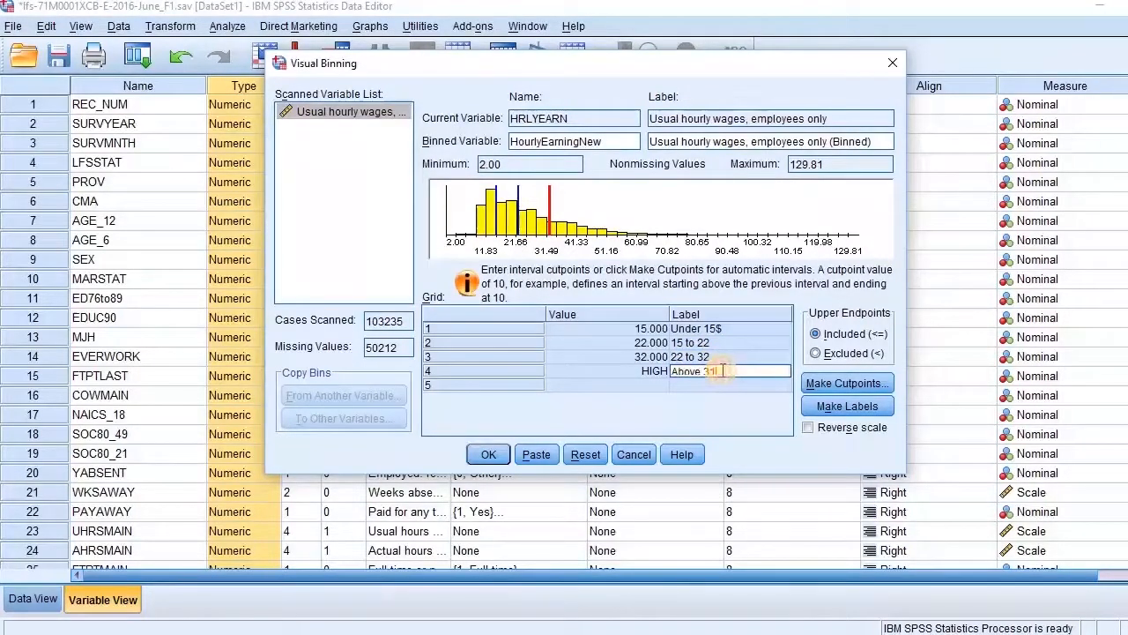
pyautogui.press('BackSpace')
pyautogui.write('2')
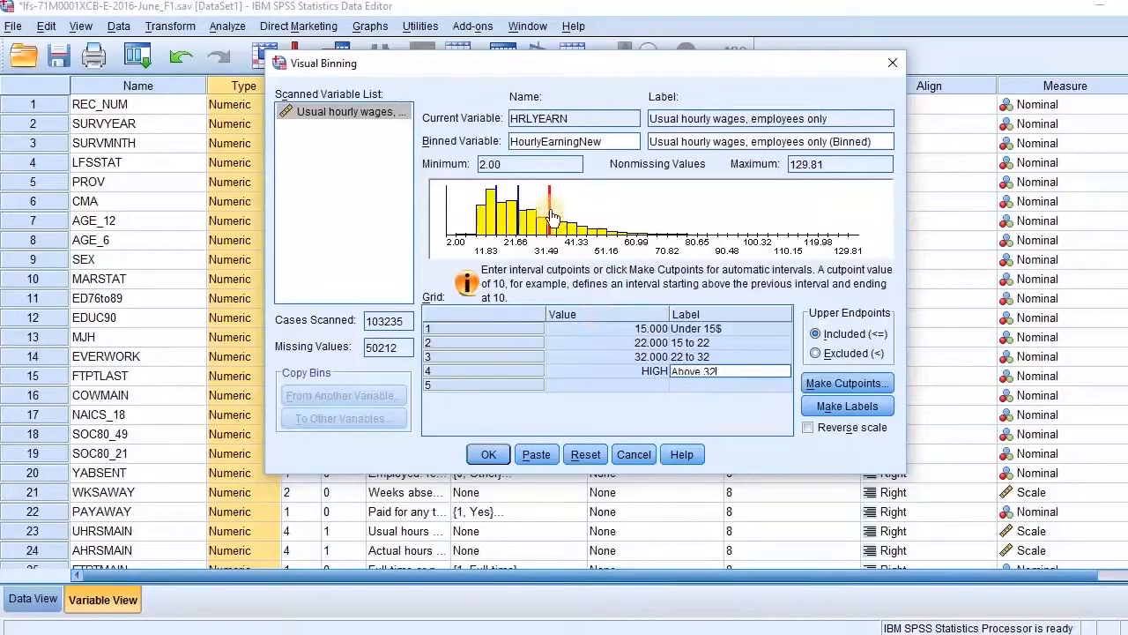
pyautogui.click(713, 358)
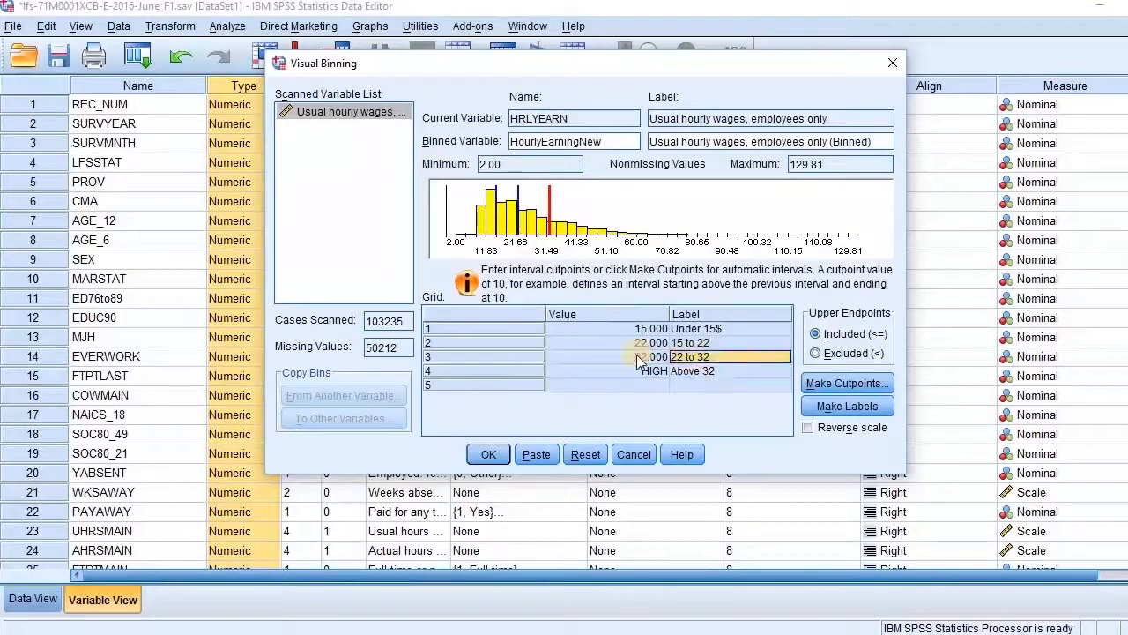
# Step: Apply the binning specifications to create the variable HourlyEarningNew from HRLYEARN
pyautogui.doubleClick(638, 358)
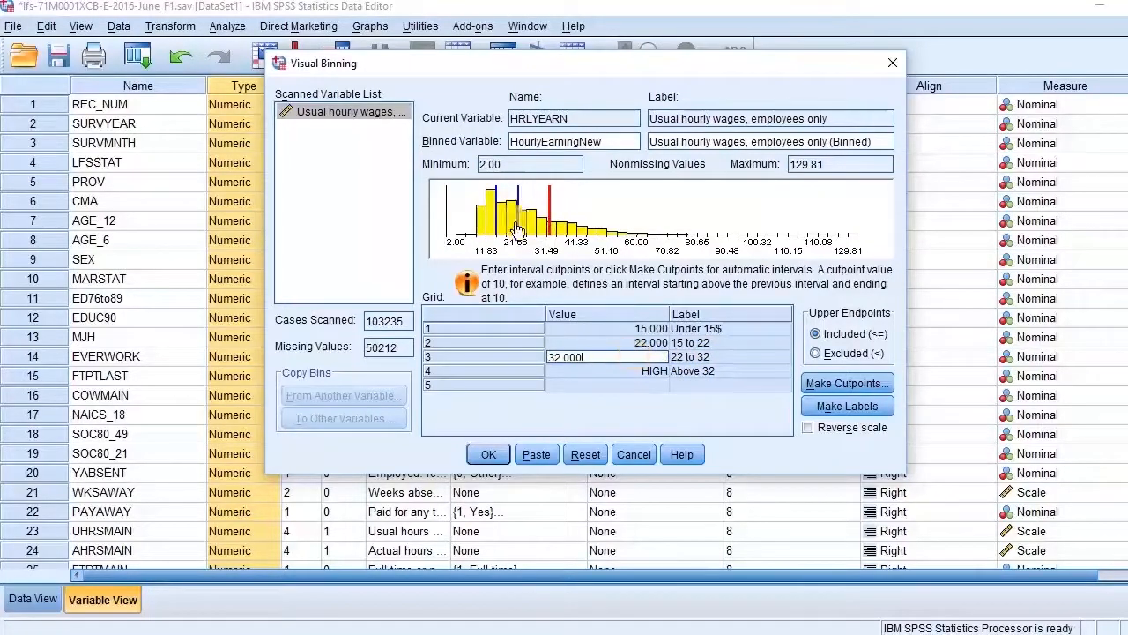
pyautogui.click(676, 331)
pyautogui.click(585, 297)
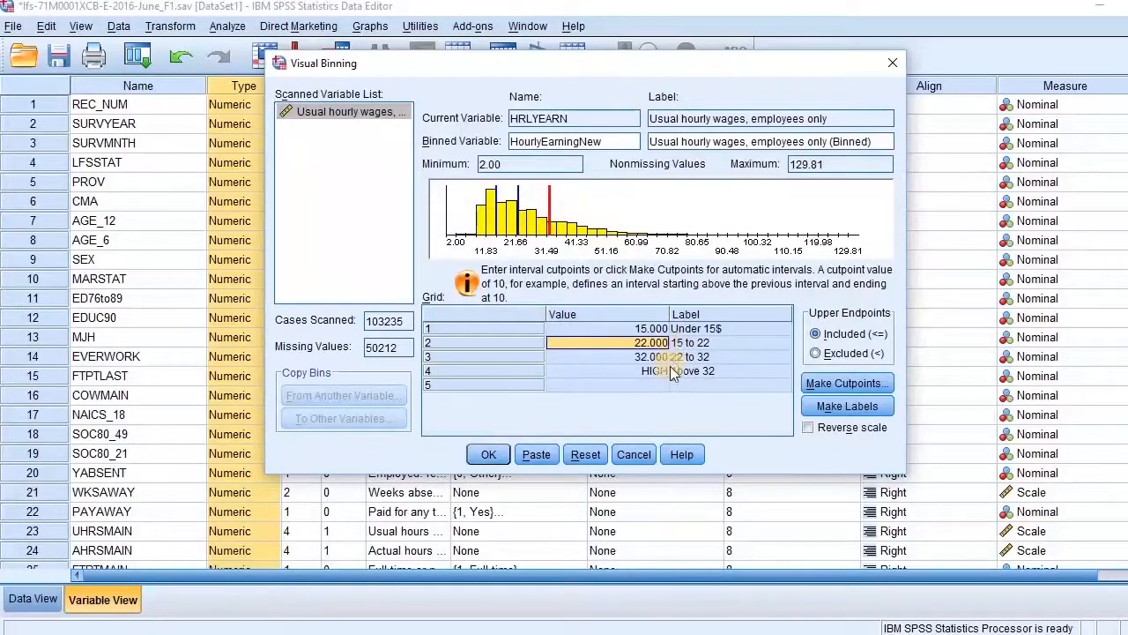
pyautogui.click(492, 455)
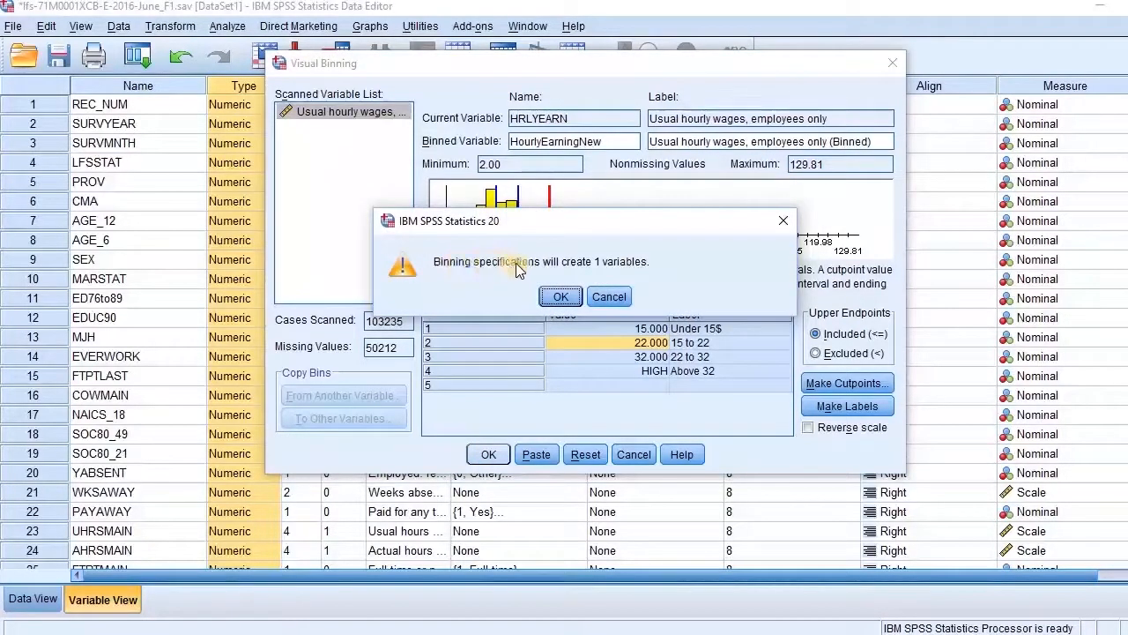
pyautogui.click(562, 300)
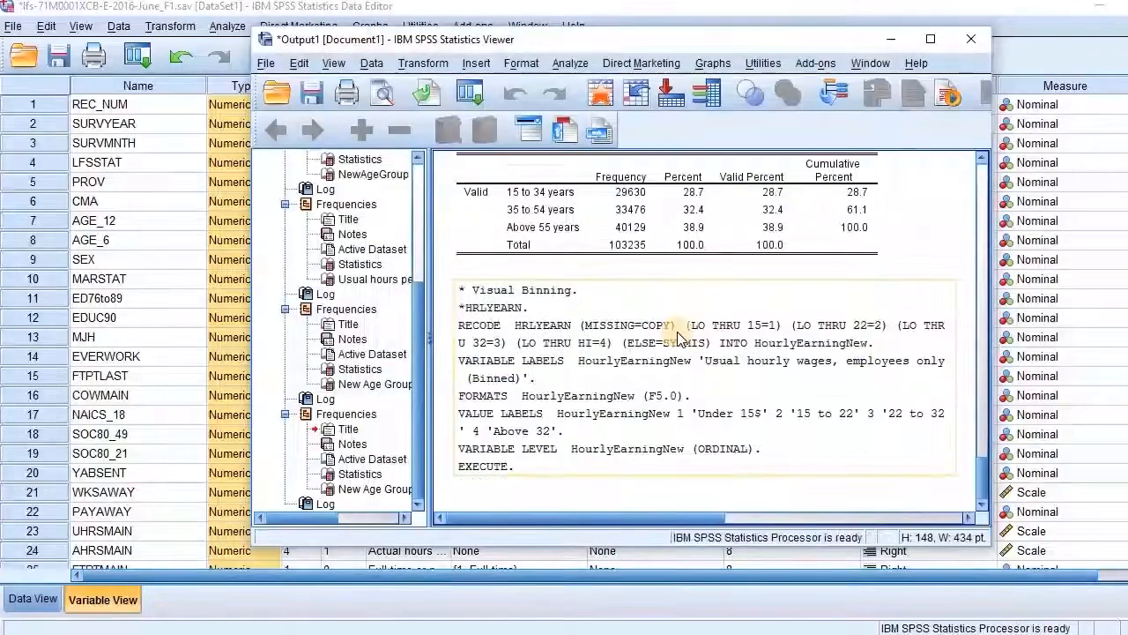
# Step: Return to the Data Editor and select the HourlyEarningNew variable at the end of the variable list
pyautogui.click(75, 506)
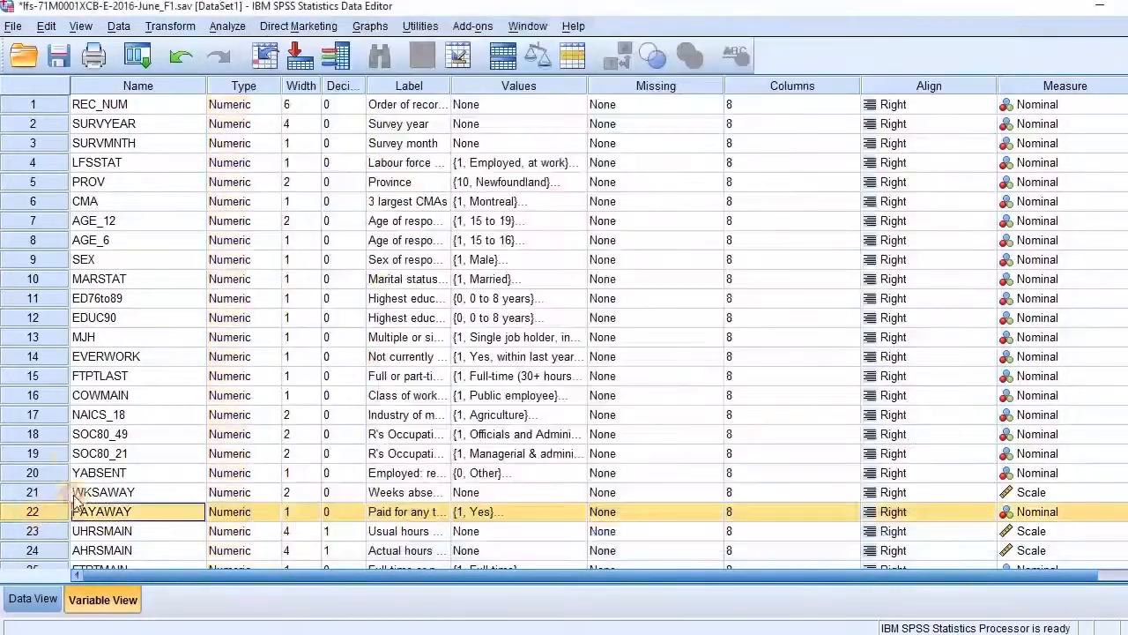
pyautogui.scroll(-20, 66, 453)
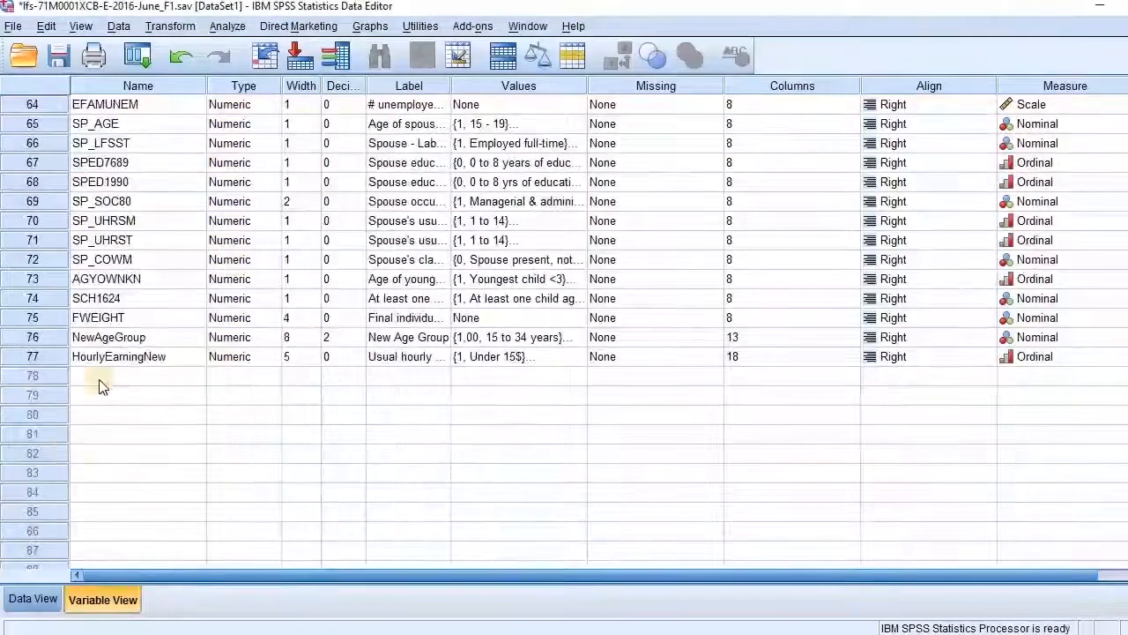
pyautogui.click(52, 356)
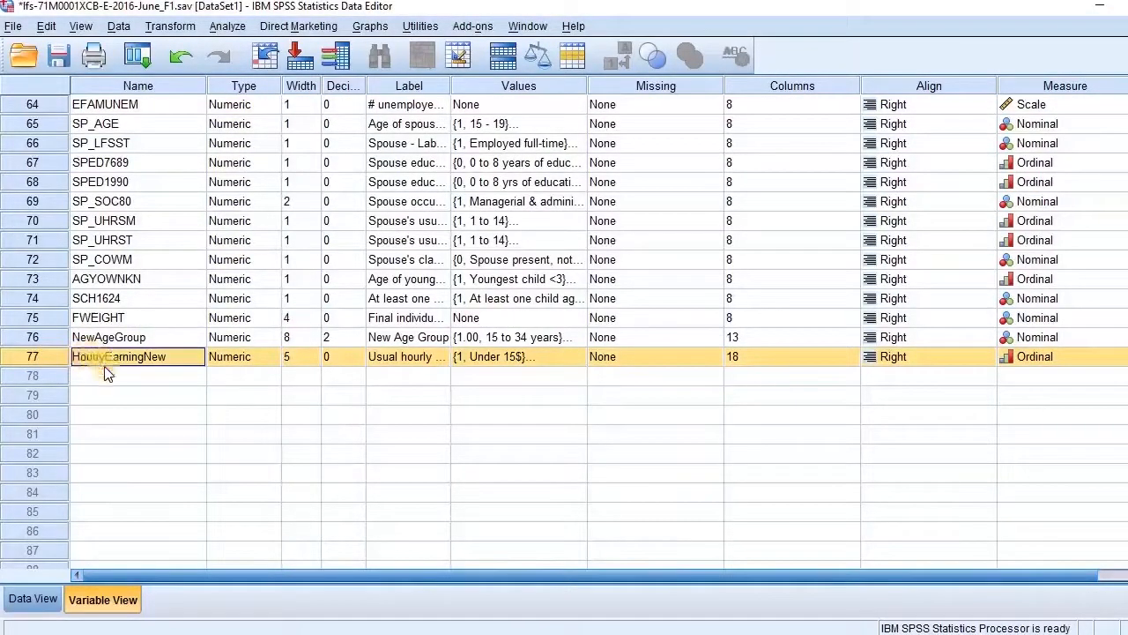
# Step: Run a frequency table for the binned usual hourly wages variable, replacing New Age Group in the analysis
pyautogui.click(227, 26)
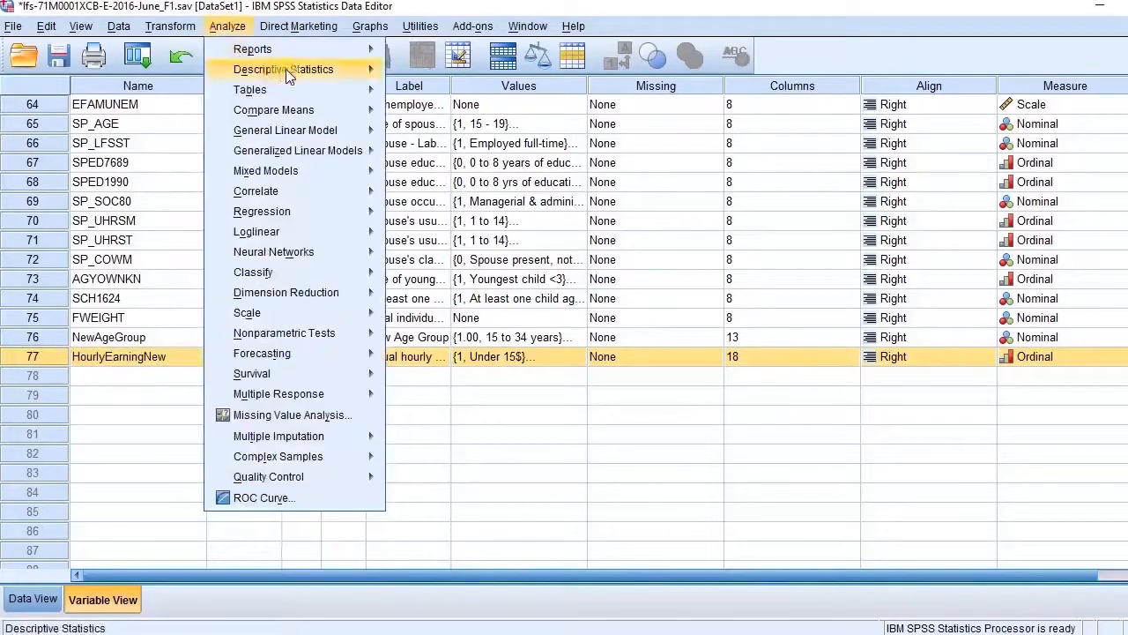
pyautogui.moveTo(285, 69)
pyautogui.click(406, 71)
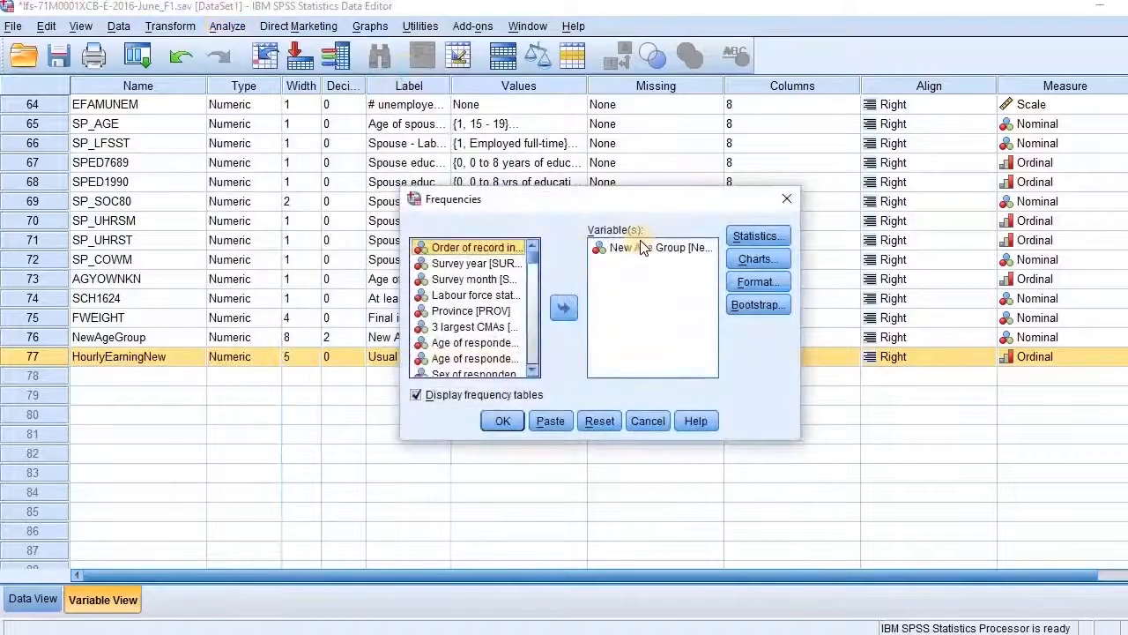
pyautogui.doubleClick(630, 247)
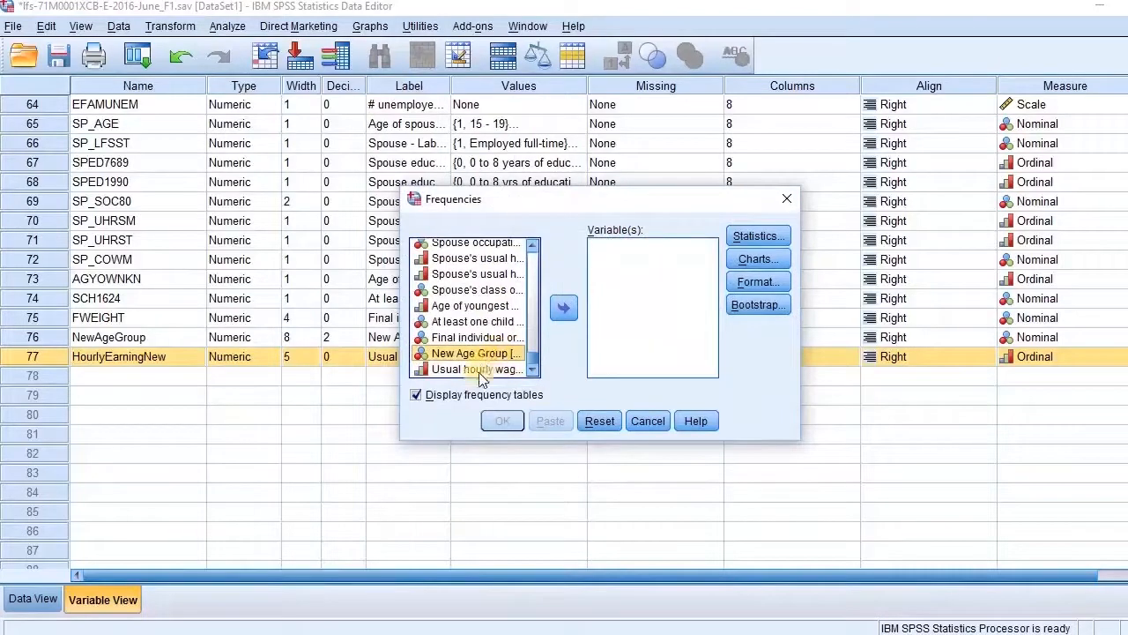
pyautogui.doubleClick(479, 370)
pyautogui.click(503, 420)
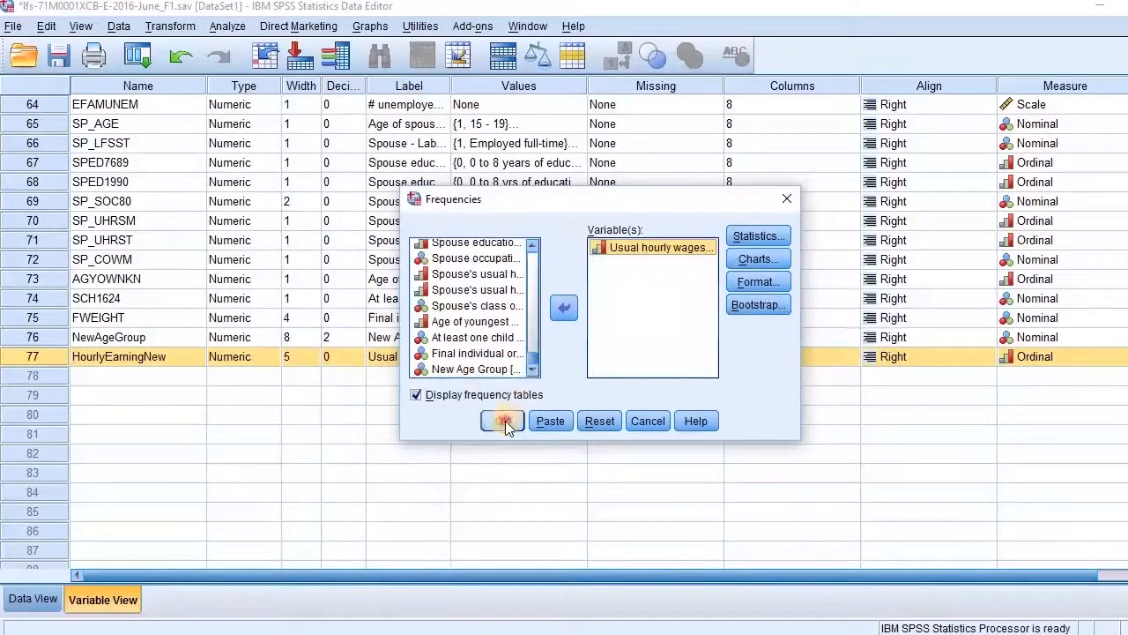
# Step: Examine the binned hourly wages frequency table, including its four categories, missing cases and percentages, along with the logged syntax
pyautogui.scroll(-1, 705, 352)
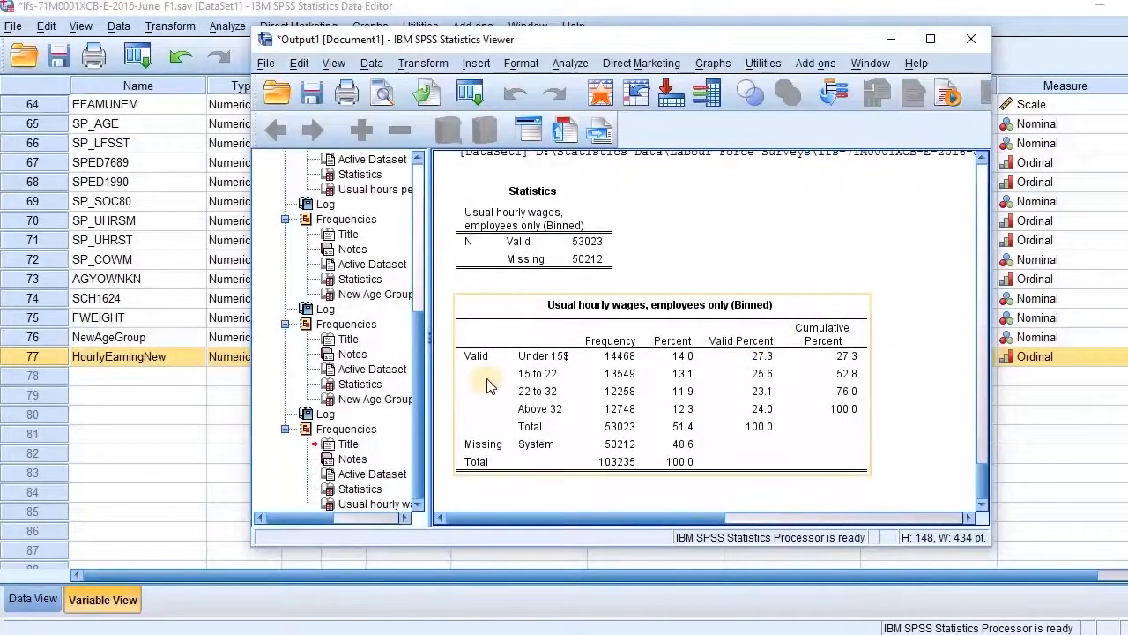
pyautogui.click(545, 362)
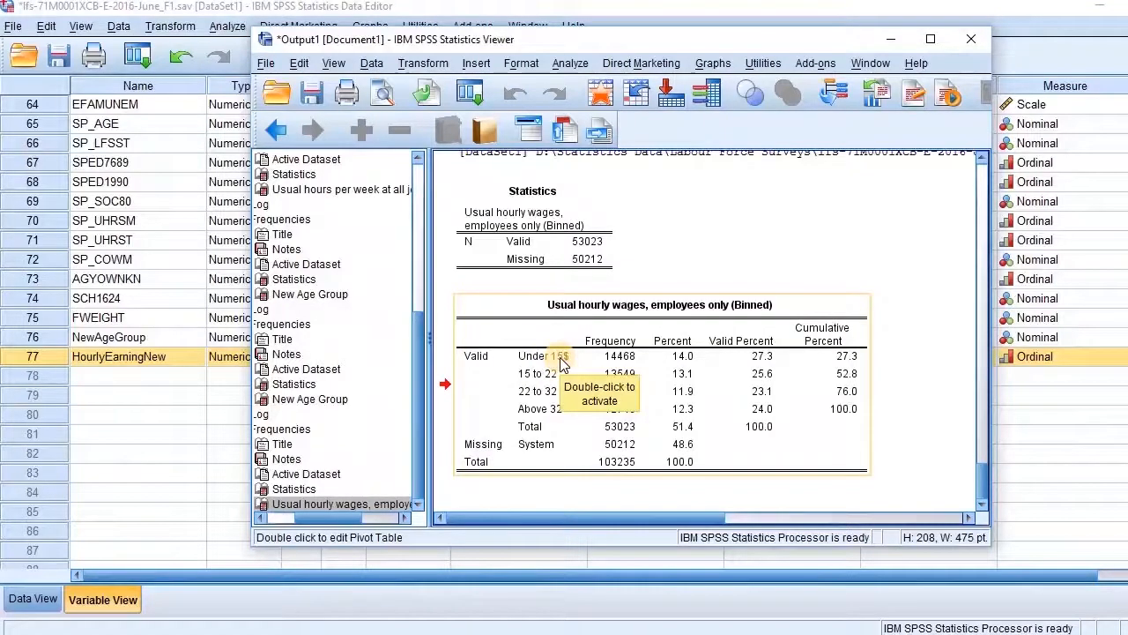
pyautogui.click(496, 448)
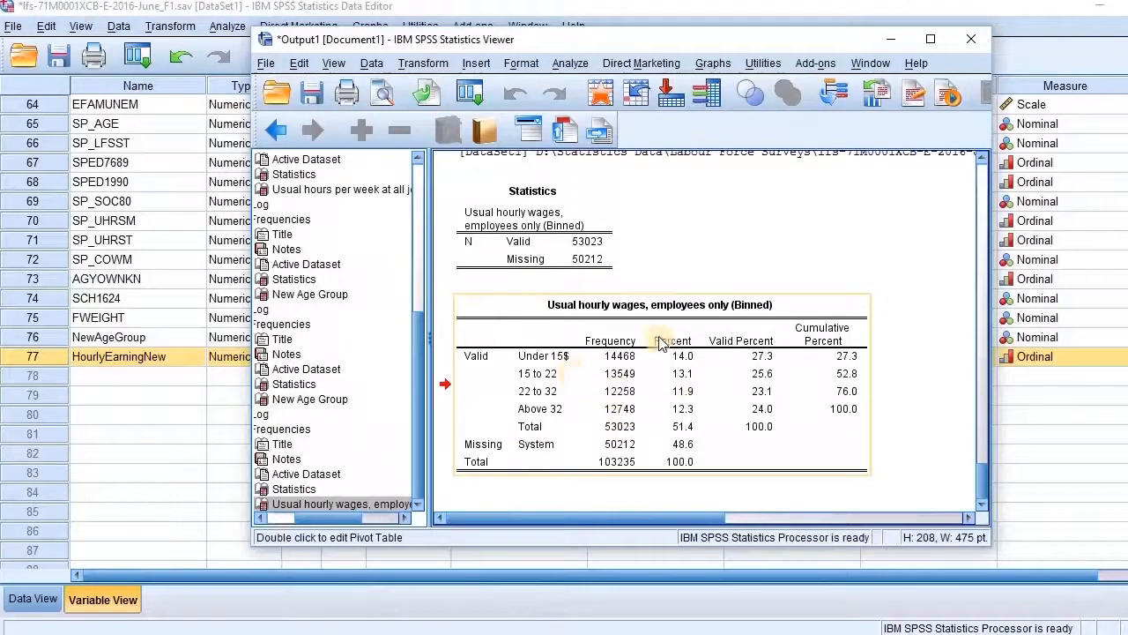
pyautogui.scroll(10, 661, 343)
pyautogui.scroll(-4, 779, 381)
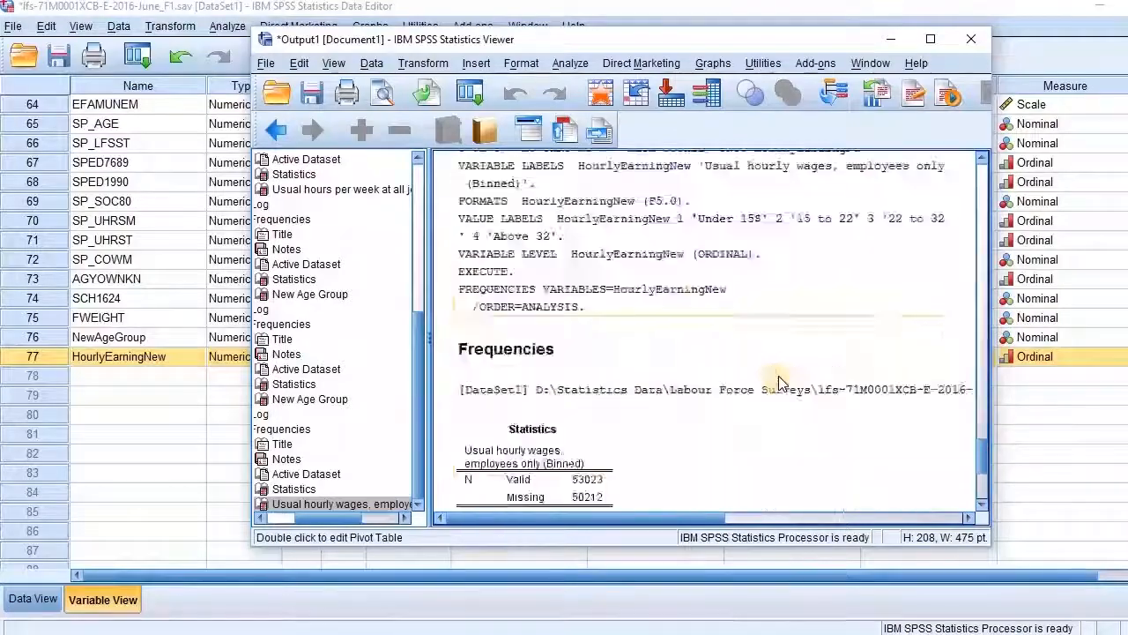
pyautogui.scroll(-5, 778, 381)
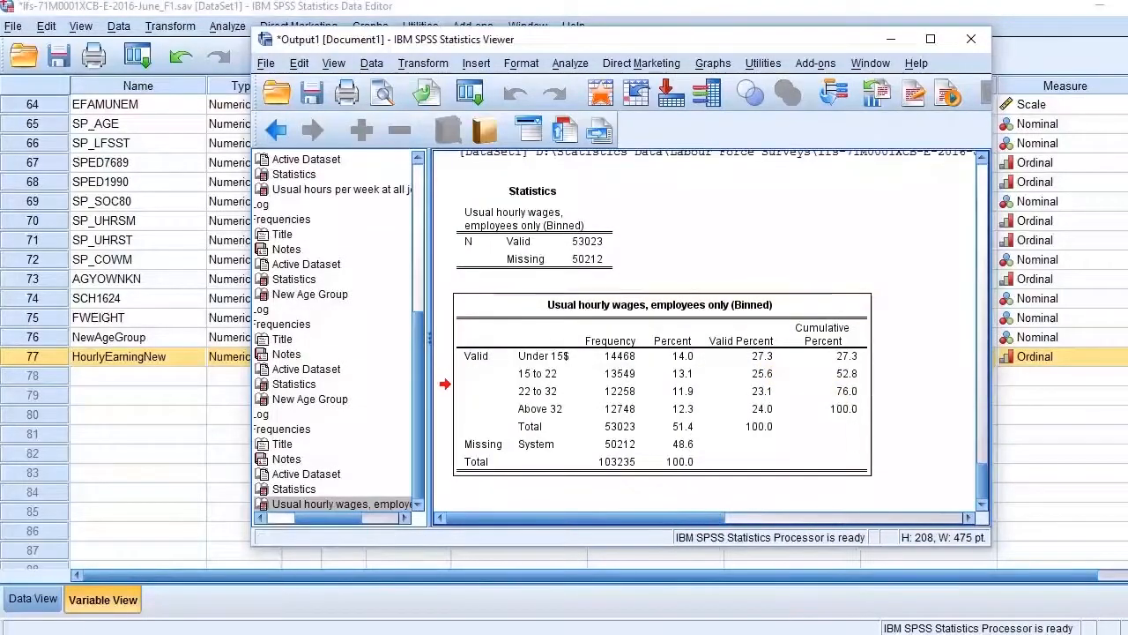
# Step: Switch to PowerPoint and review the slide on re-coding variables and selecting cases
pyautogui.hotkey('alt', 'Tab')
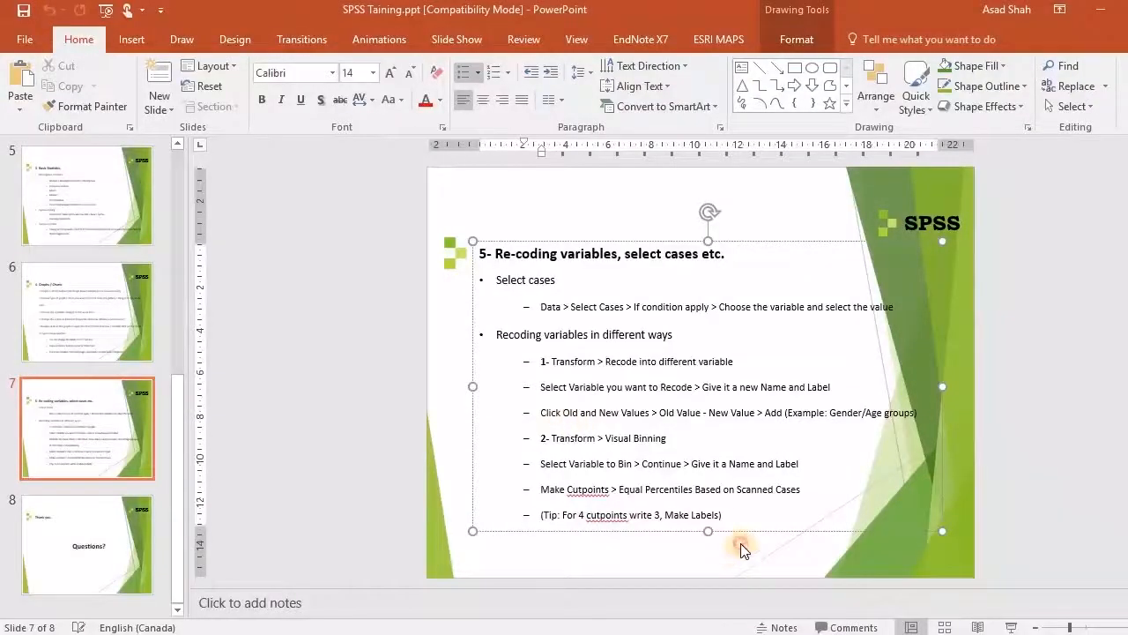
pyautogui.click(740, 548)
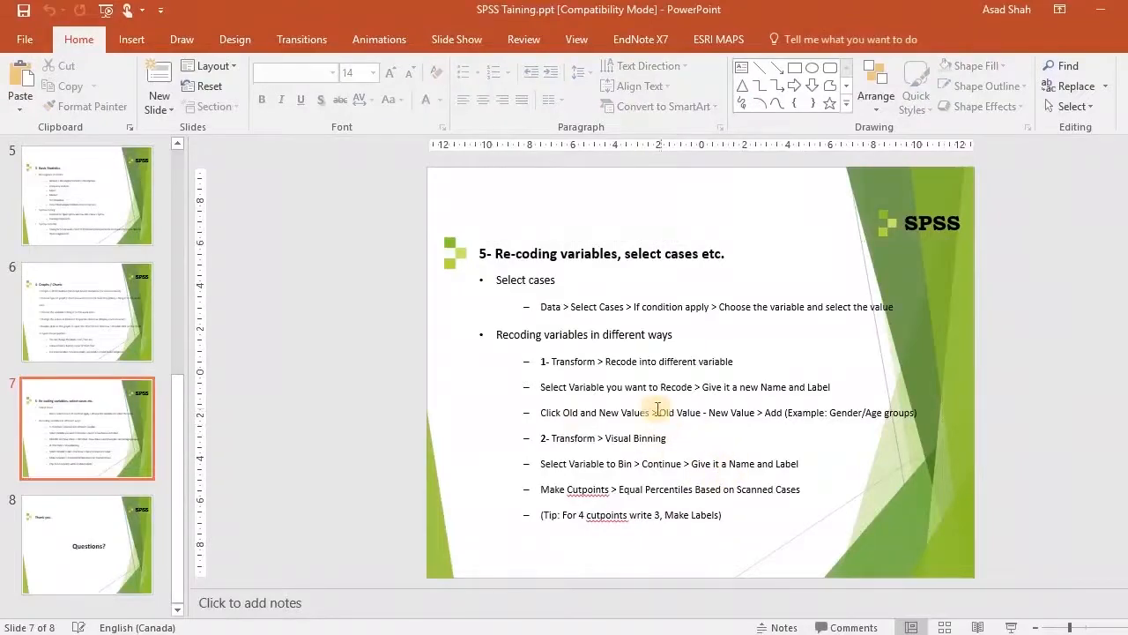